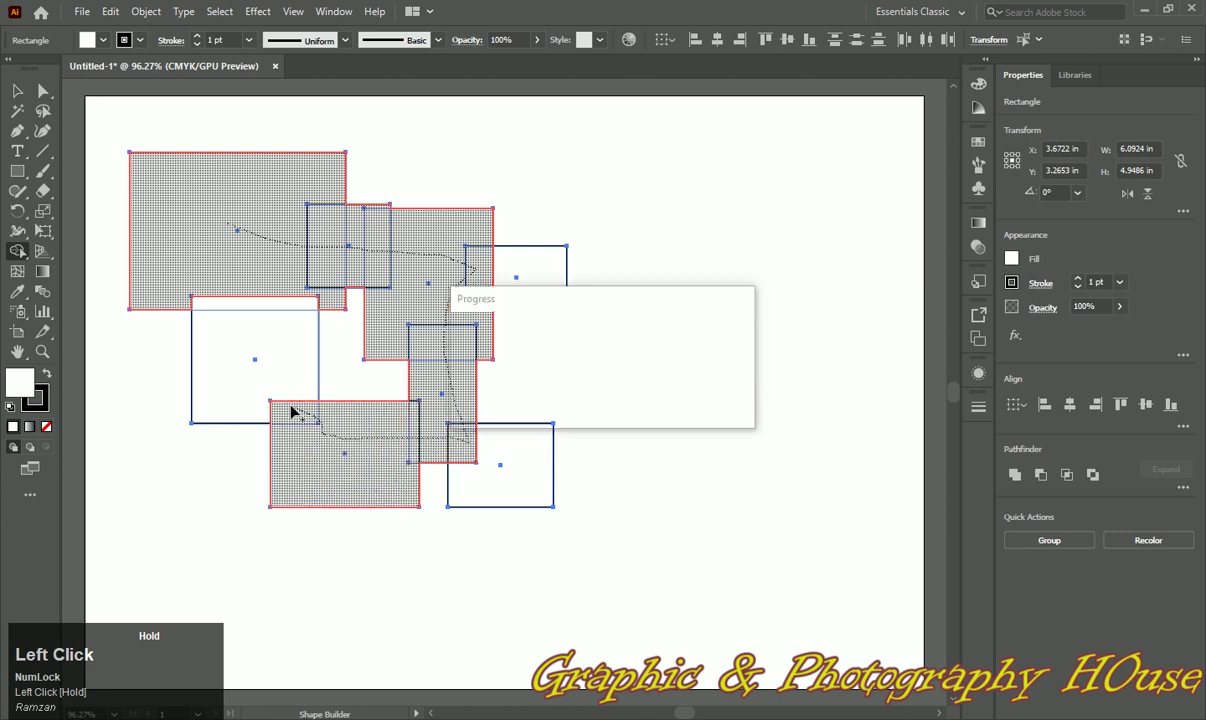
Merge the remaining overlapping rectangles and the enclosed gap into one shape with the Shape Builder tool and deselect it
left_click_drag(260, 248, 268, 362)
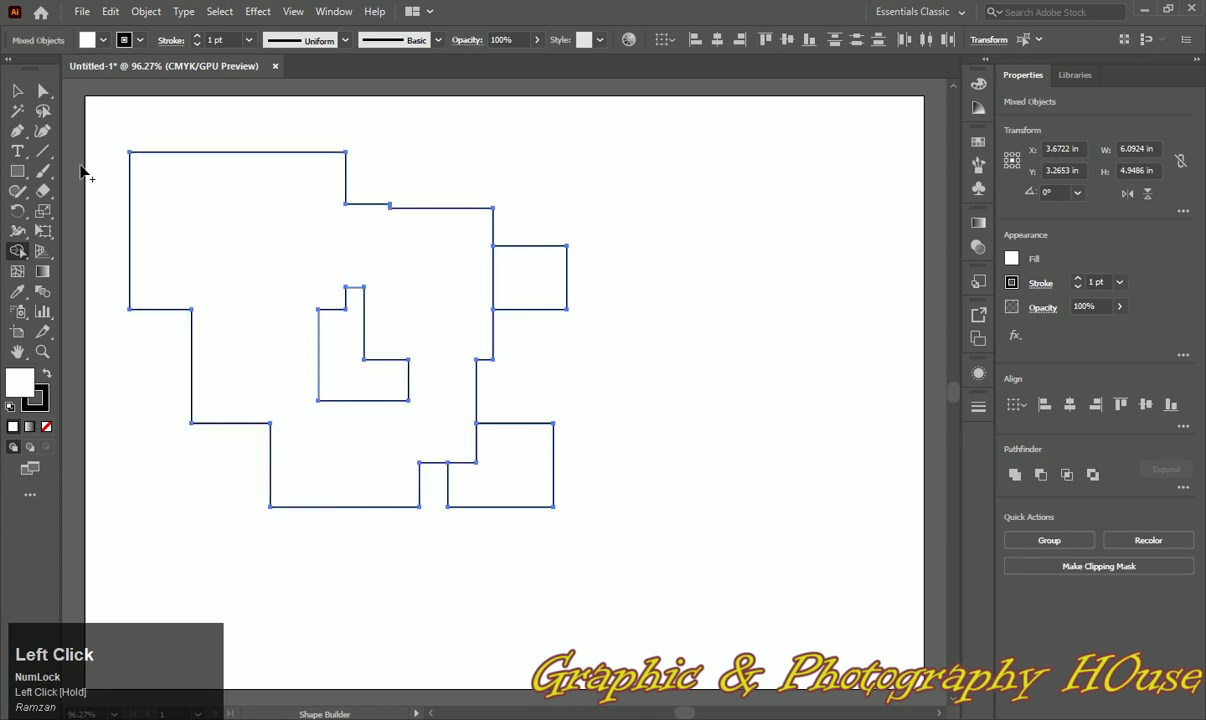
mouse_move(361, 322)
left_mouse_down()
mouse_move(326, 385)
mouse_move(212, 297)
left_mouse_up()
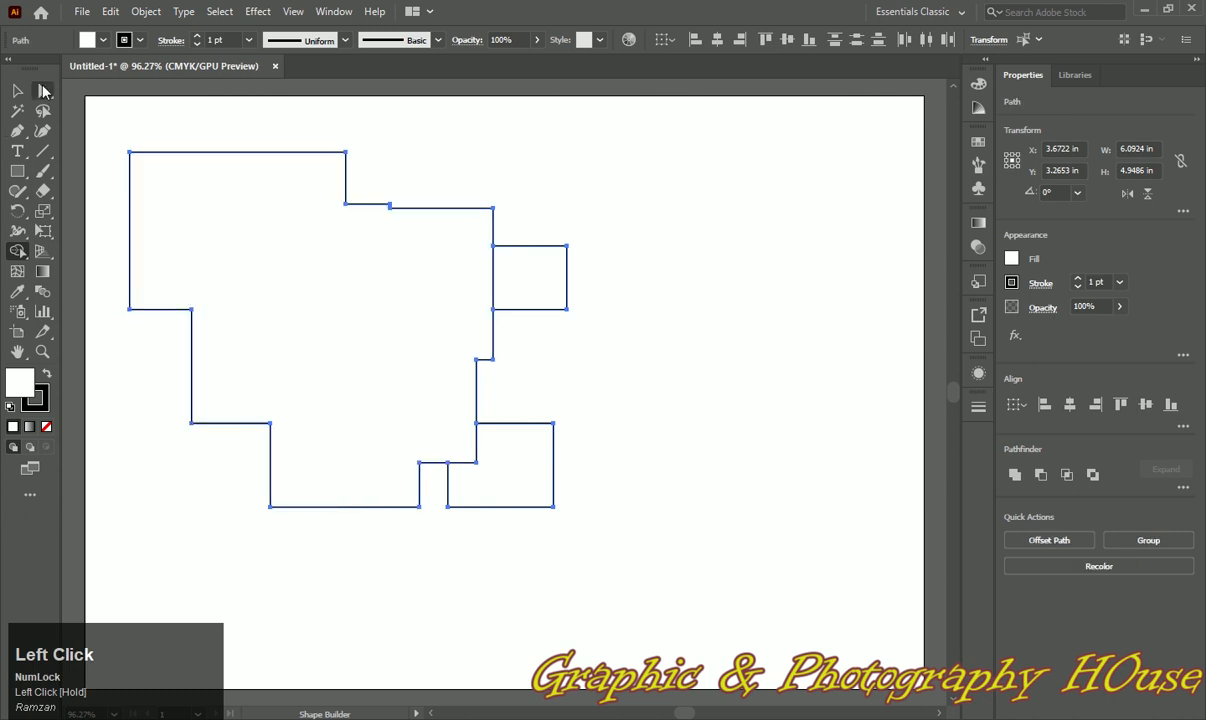
mouse_move(129, 160)
left_mouse_down()
mouse_move(470, 291)
mouse_move(510, 284)
mouse_move(459, 428)
mouse_move(457, 467)
left_mouse_up()
left_click(18, 92)
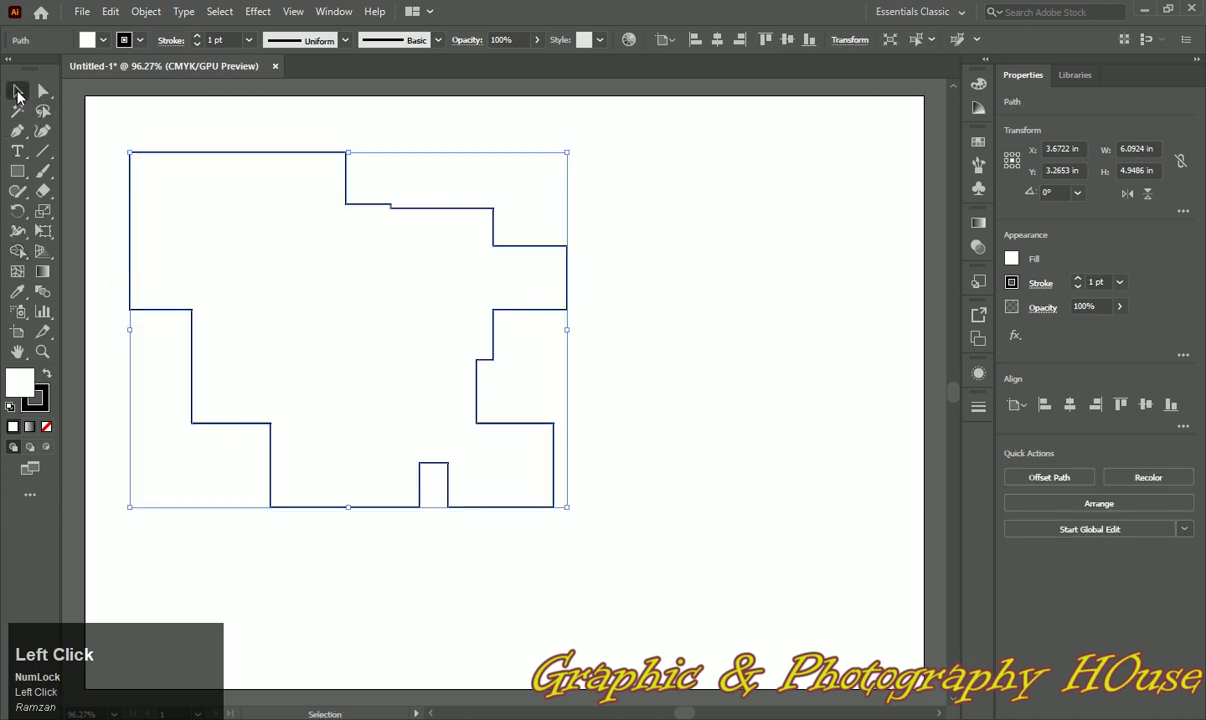
left_click(367, 598)
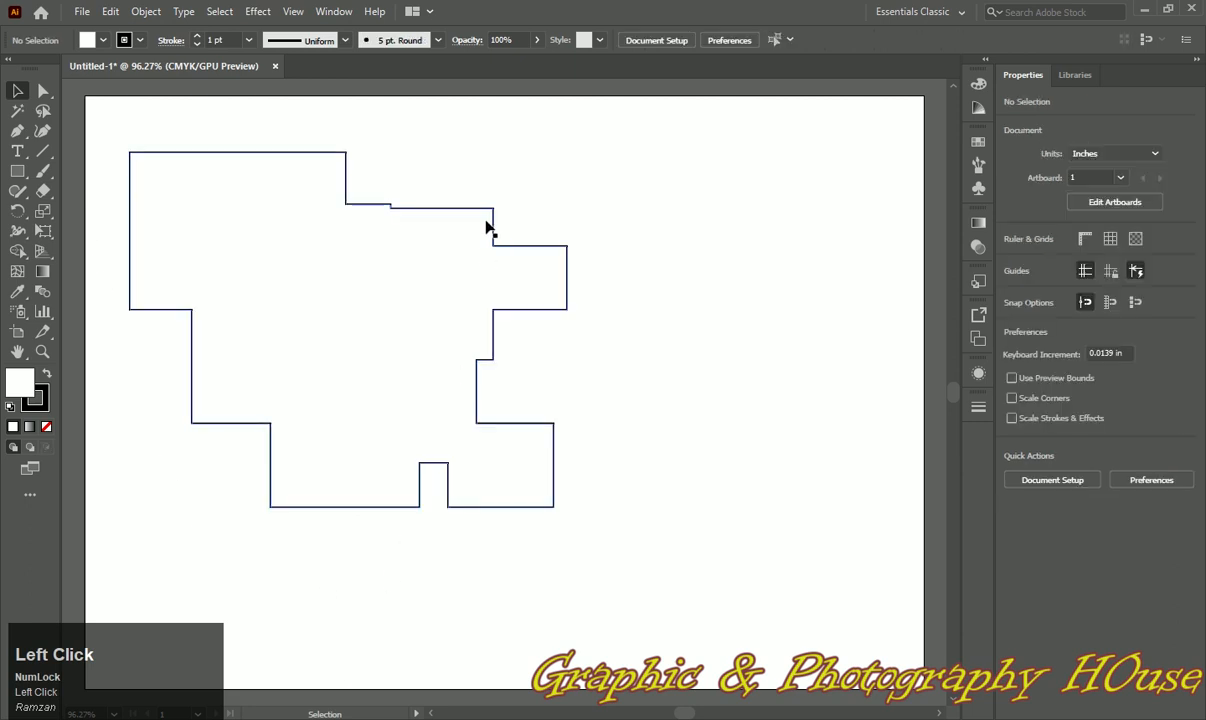
Clear the merged shape from the artboard and draw seven overlapping rectangles stepping diagonally from upper left to lower right
left_click_drag(497, 247, 570, 282)
mouse_move(139, 153)
left_mouse_down()
mouse_move(309, 293)
mouse_move(288, 275)
left_mouse_up()
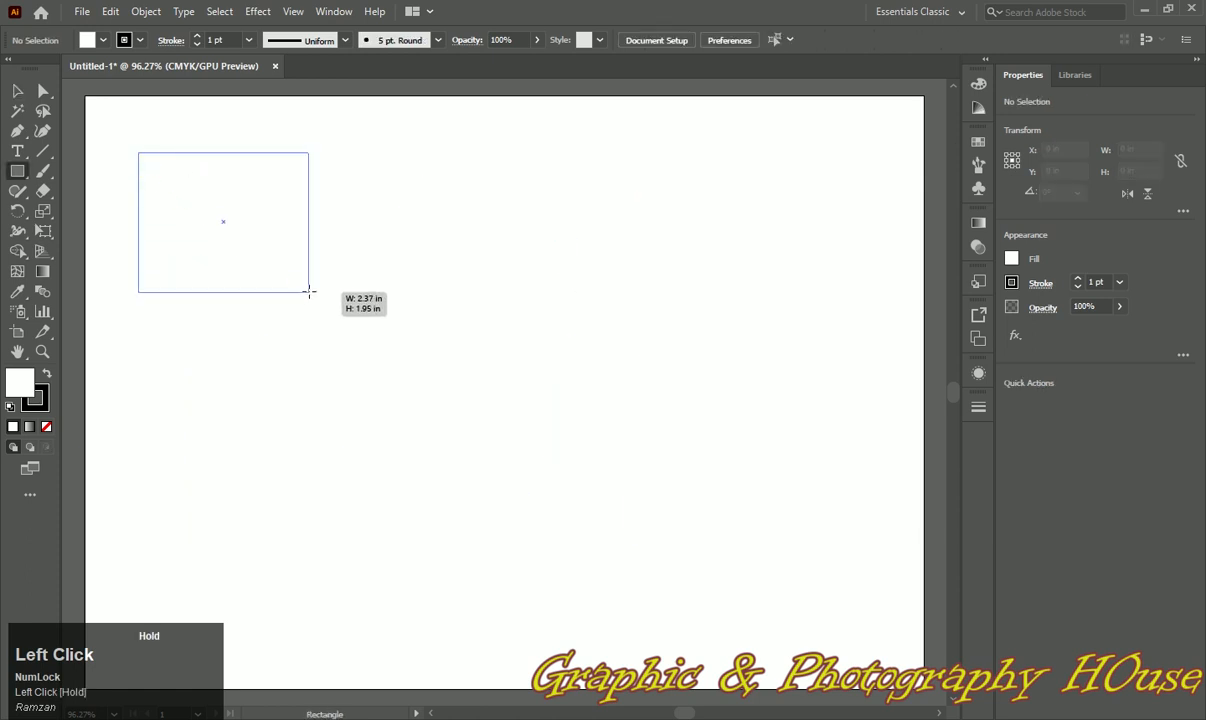
left_click_drag(277, 185, 577, 459)
left_click_drag(539, 418, 700, 573)
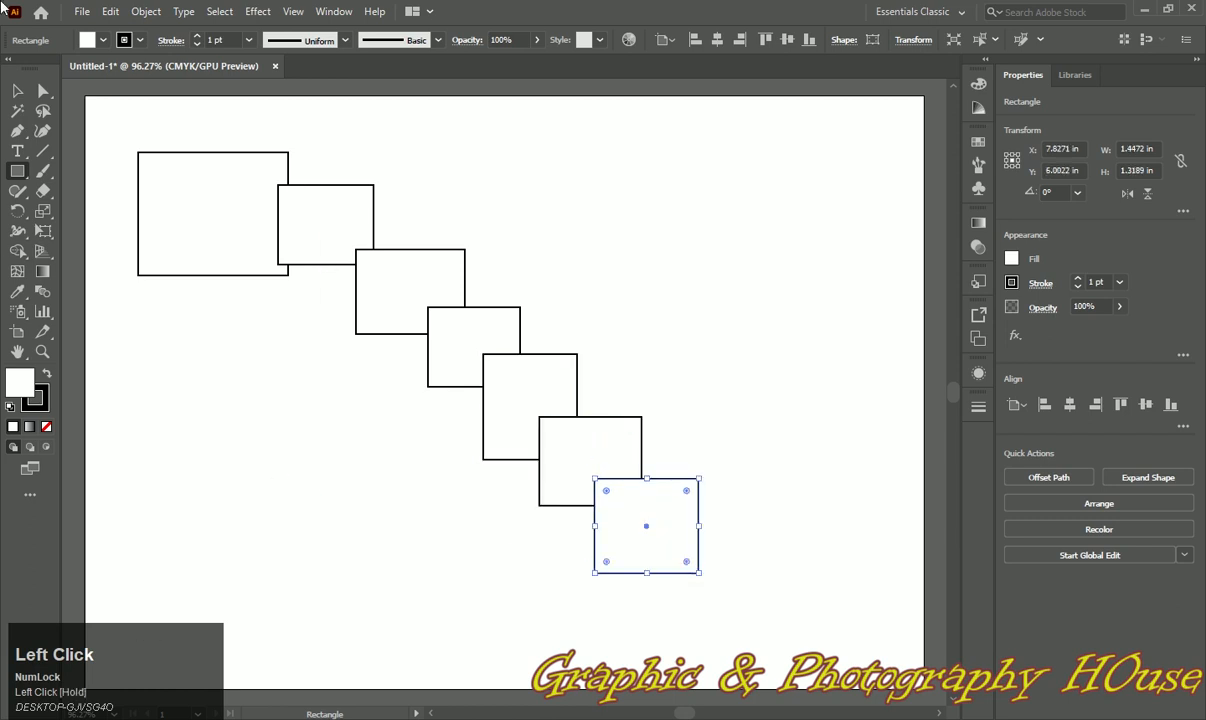
Select all seven rectangles and merge them into a single staircase shape with the Shape Builder tool
left_click(20, 91)
left_click_drag(102, 119, 648, 578)
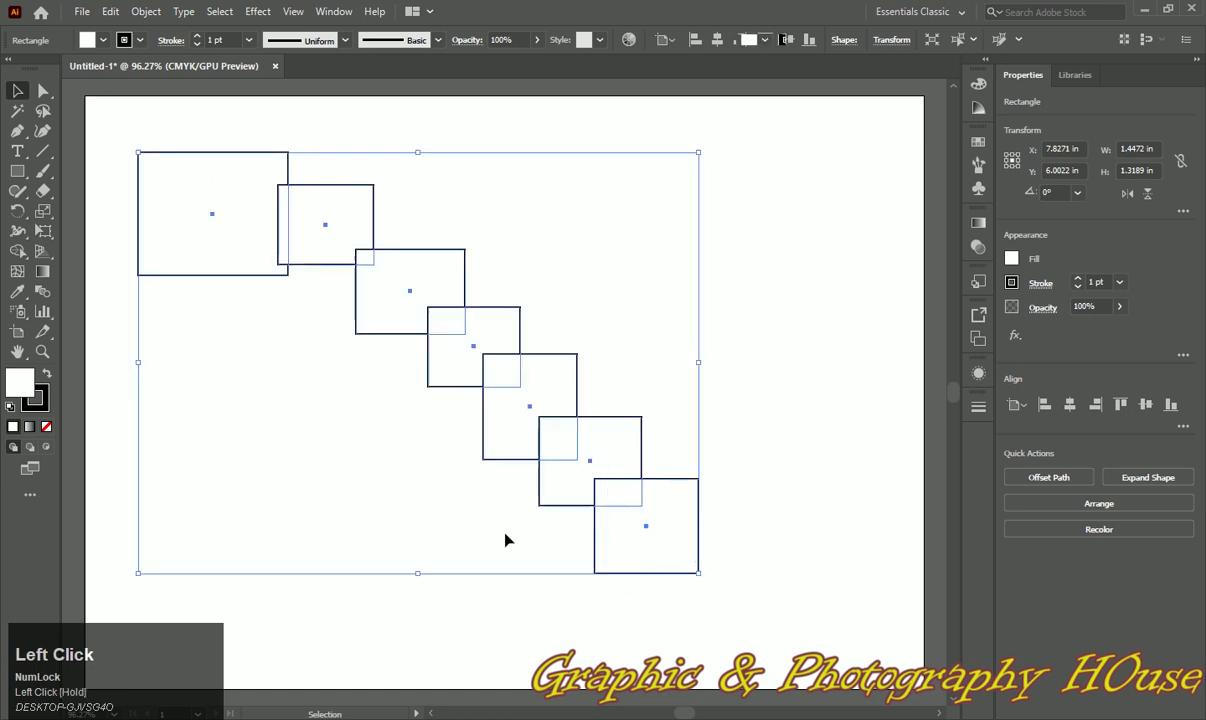
left_click(18, 251)
mouse_move(208, 204)
left_mouse_down()
mouse_move(419, 301)
mouse_move(632, 522)
left_mouse_up()
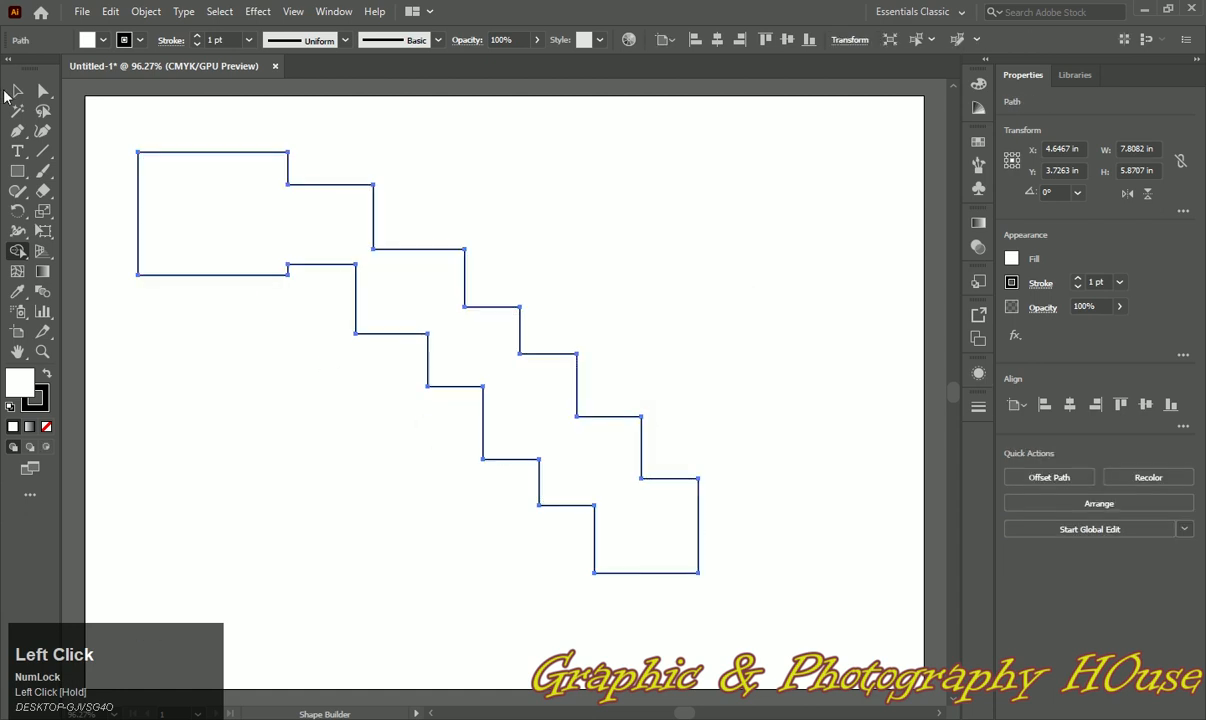
Delete the merged staircase shape from the artboard
left_click(17, 90)
left_click(243, 345)
left_click_drag(418, 255, 390, 273)
key("Delete")
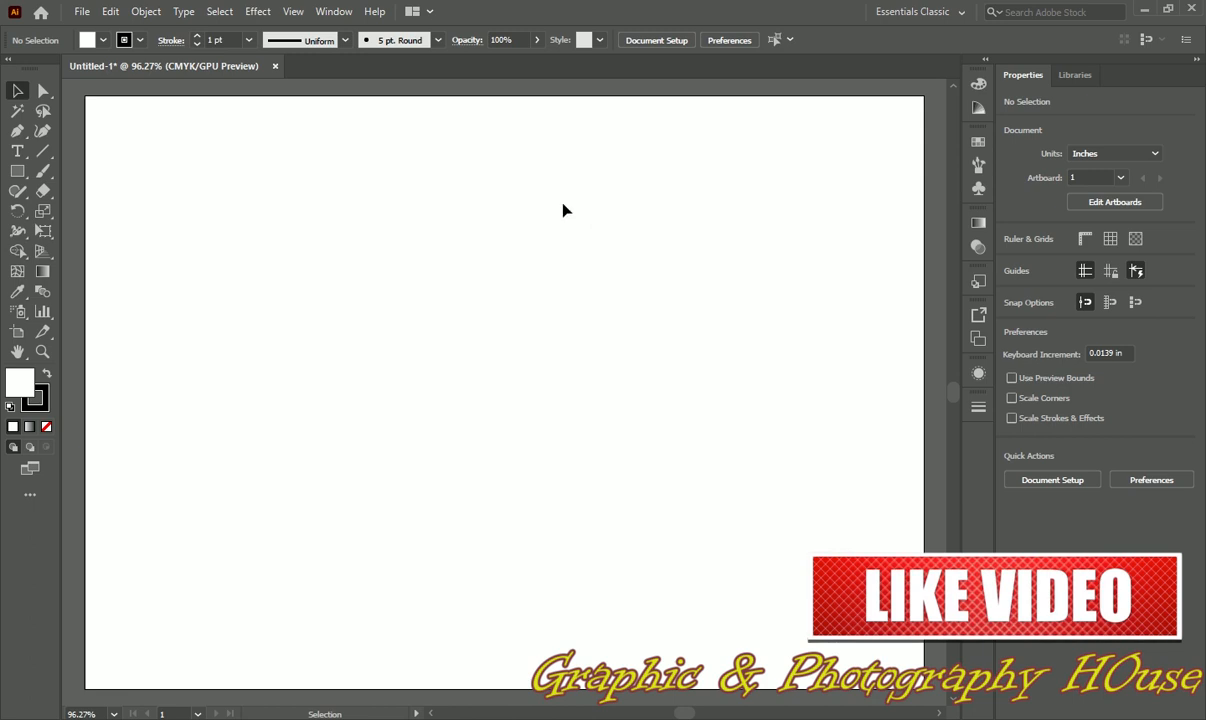
Show the Pathfinder panel and move it over the upper-right corner of the artboard
left_click(333, 12)
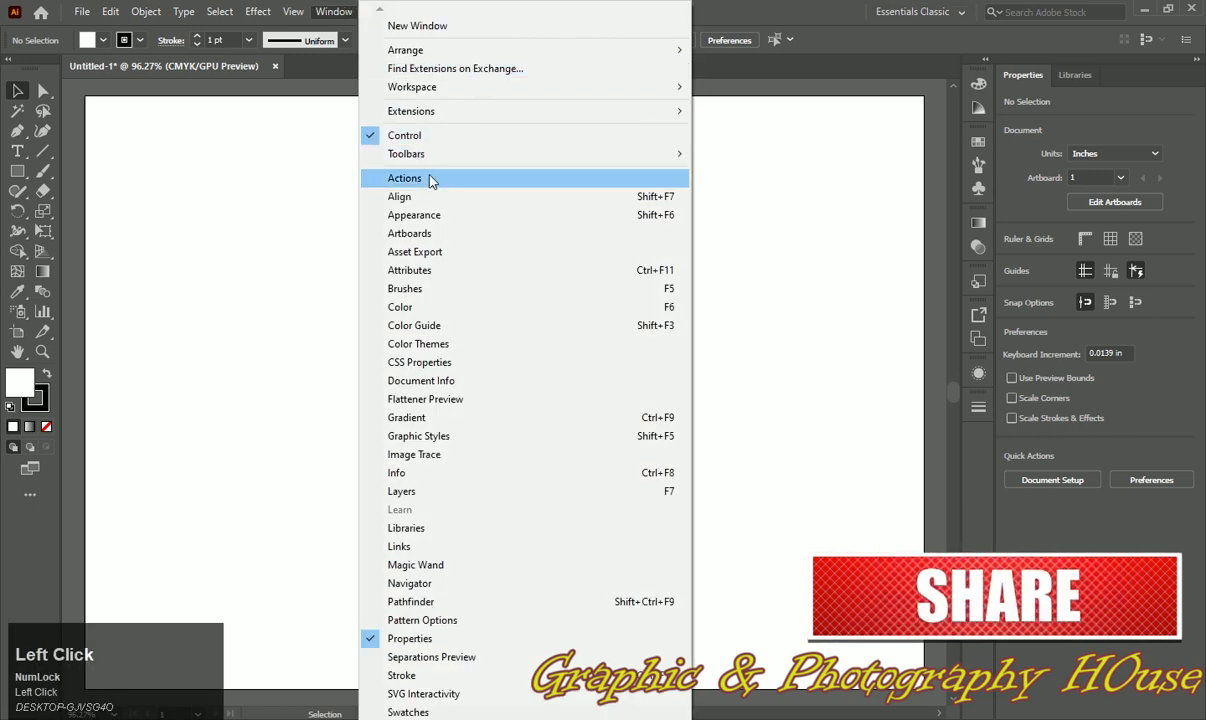
scroll(436, 546, "down", 2)
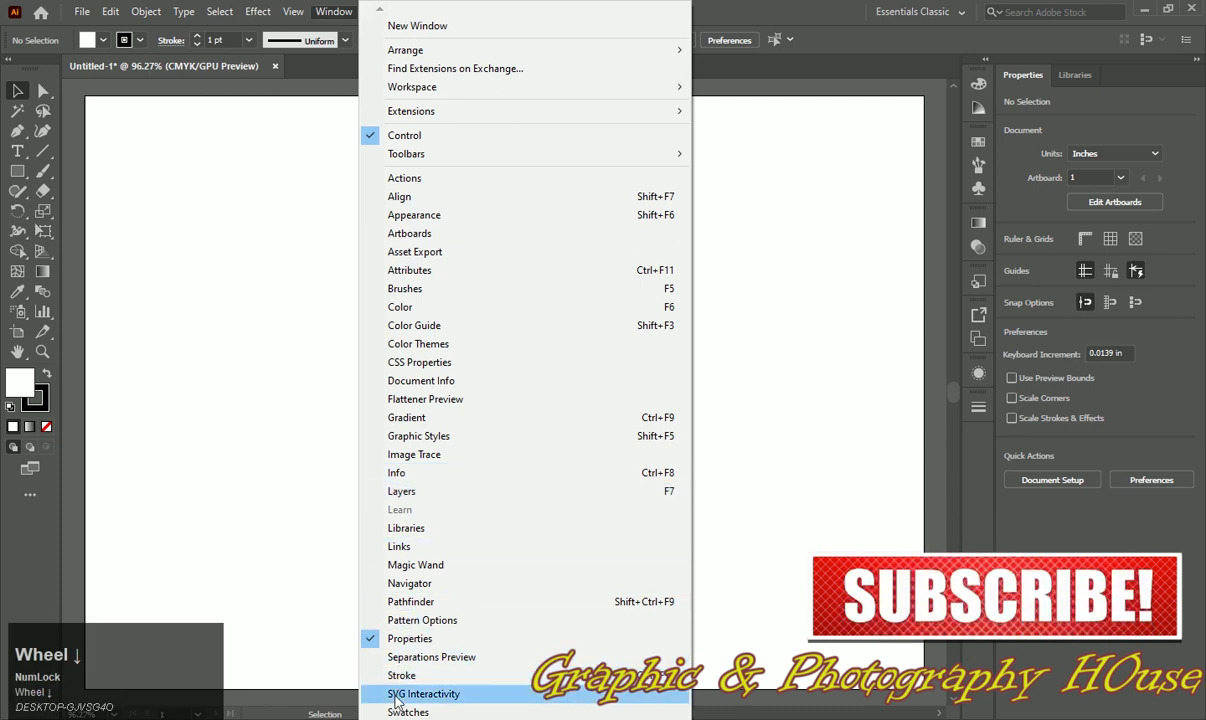
left_click(409, 603)
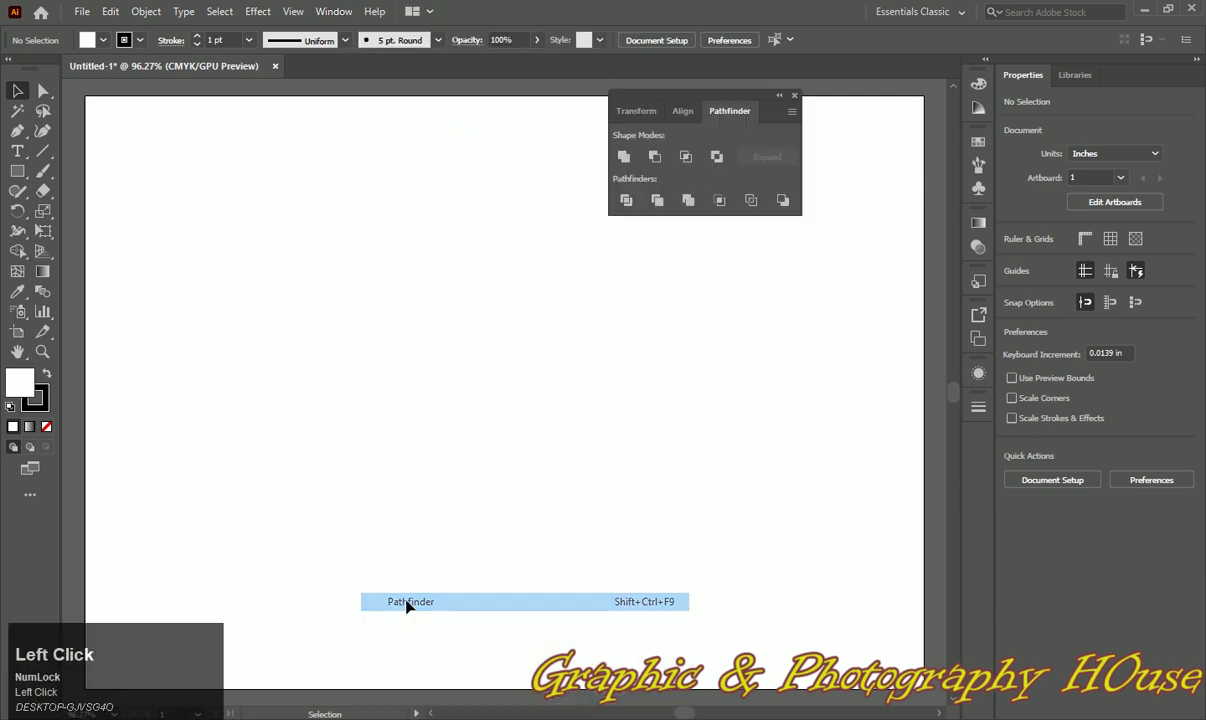
left_click_drag(730, 97, 842, 111)
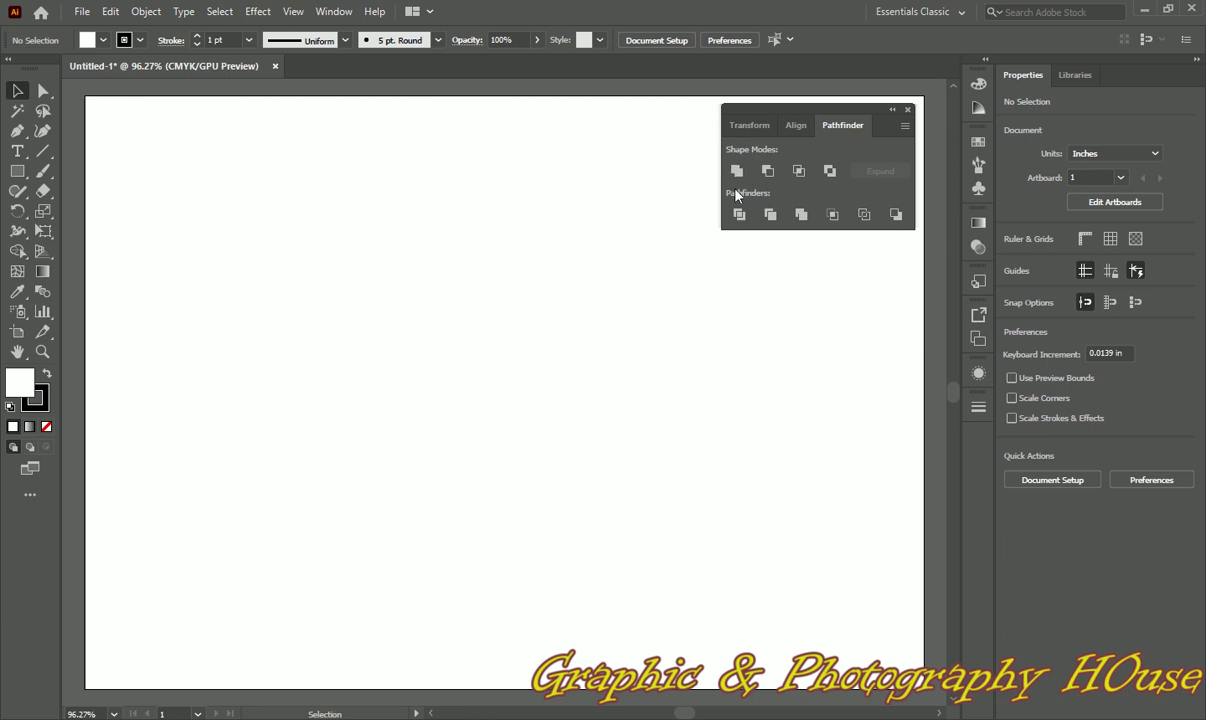
Draw two overlapping rectangles, about 4.13 × 2.99 in and 3.36 × 2.78 in, the second over the first's lower-right corner
left_click(17, 171)
mouse_move(135, 150)
left_mouse_down()
mouse_move(441, 363)
mouse_move(431, 364)
left_mouse_up()
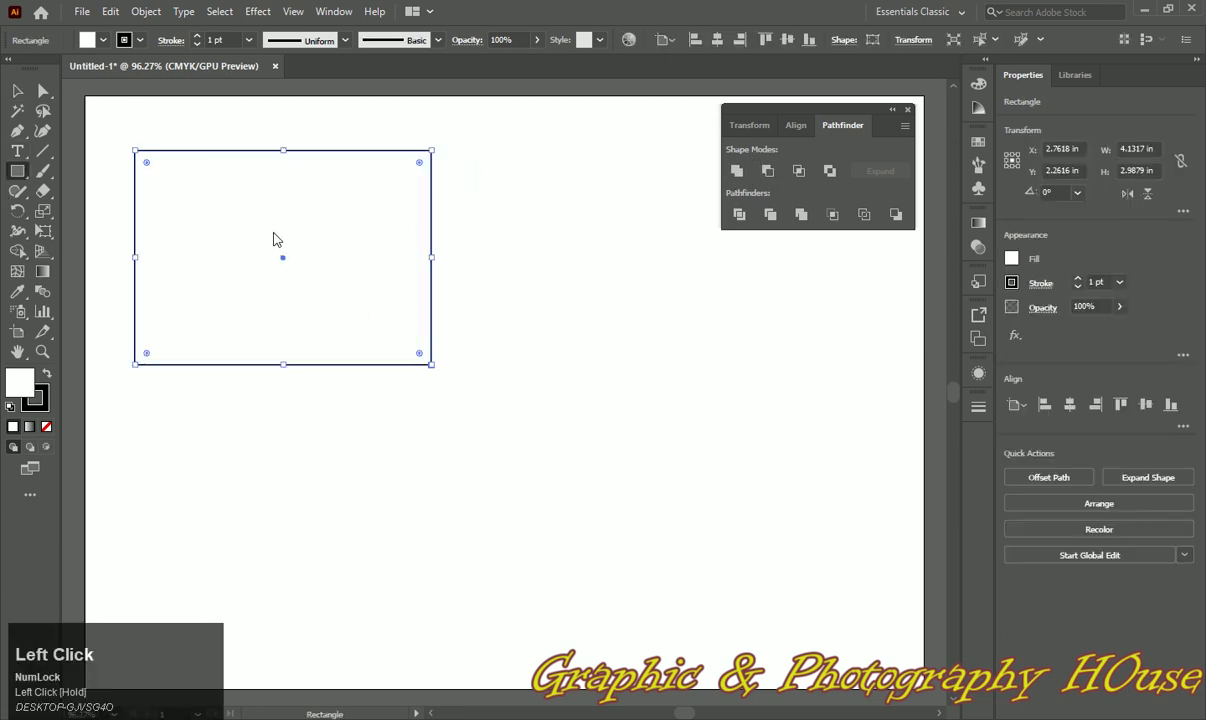
left_click_drag(374, 213, 614, 410)
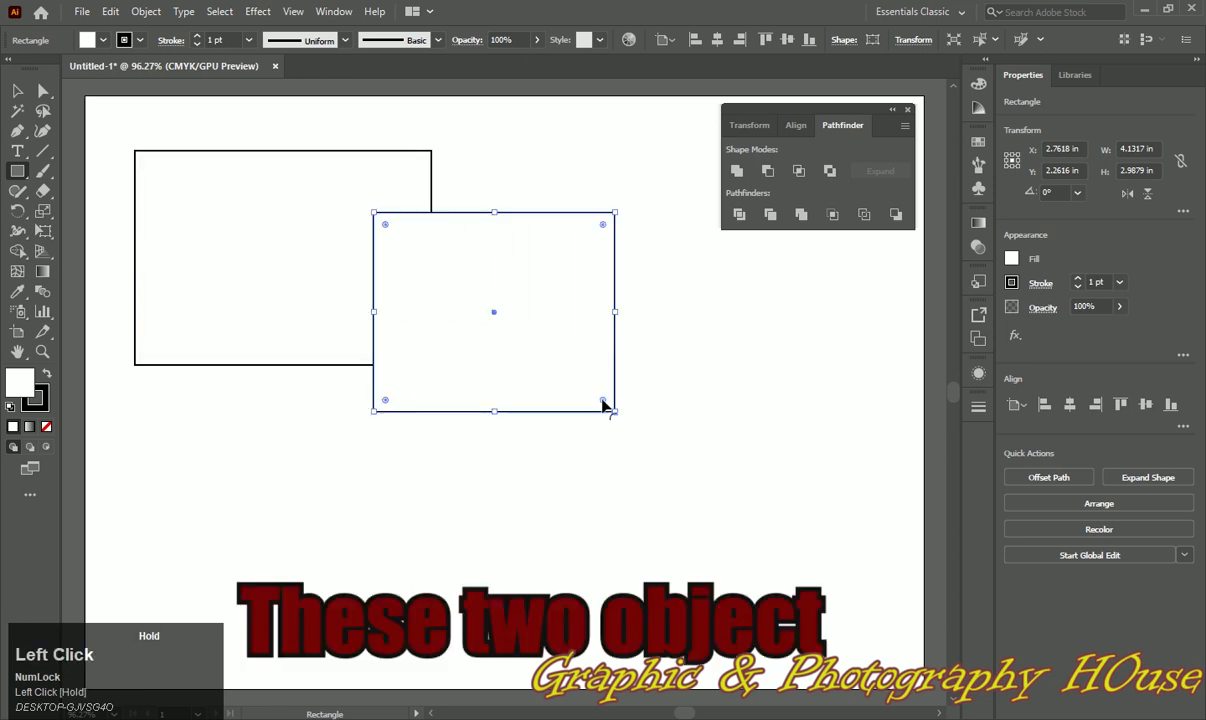
Select both overlapping rectangles and combine them into one path with the Pathfinder Unite operation
left_click(17, 91)
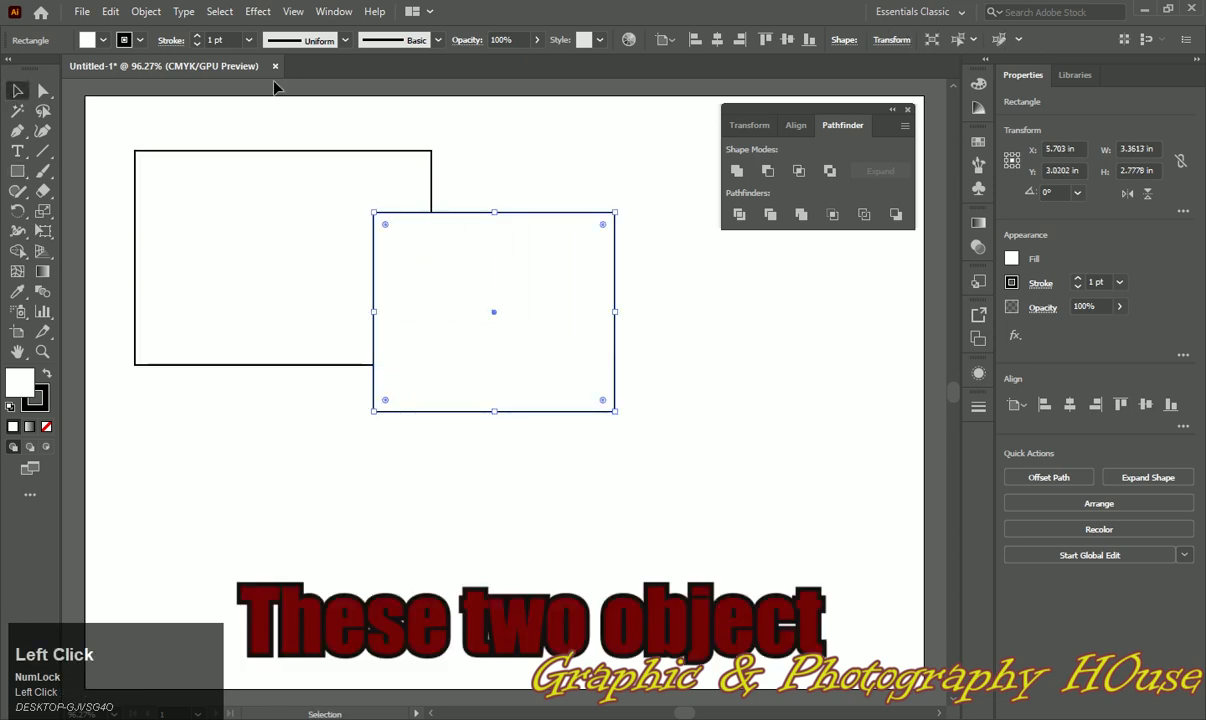
left_click_drag(296, 125, 484, 281)
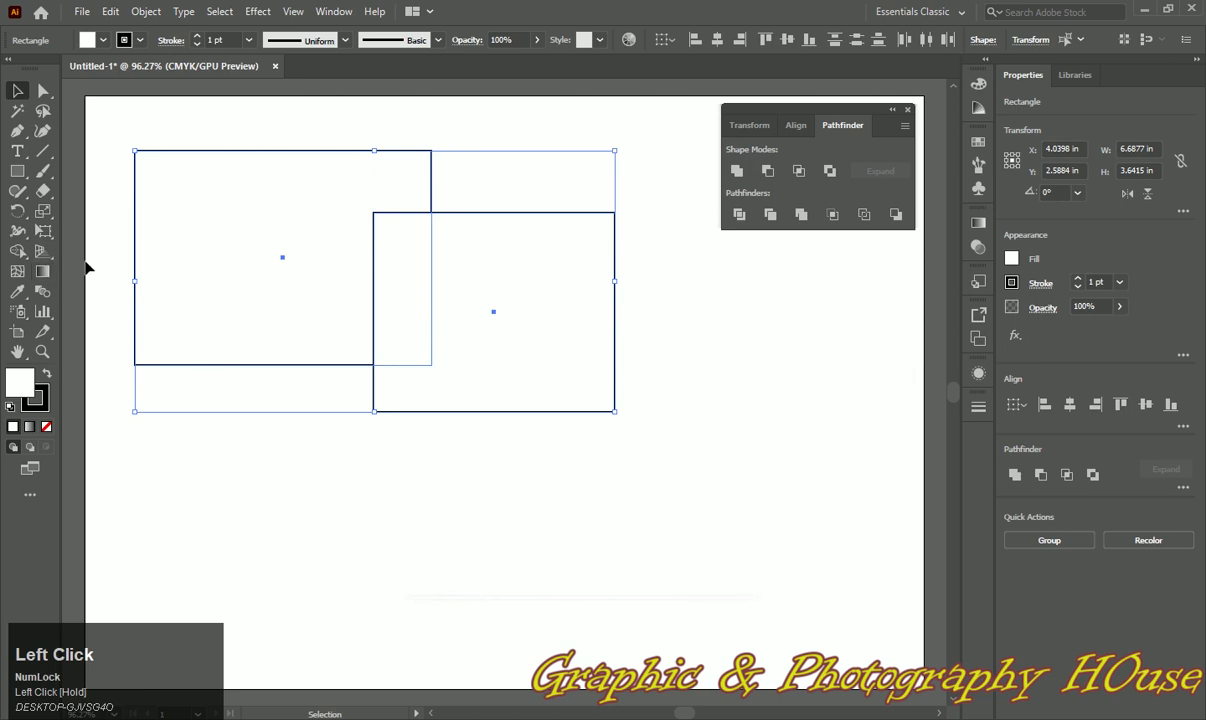
left_click(745, 178)
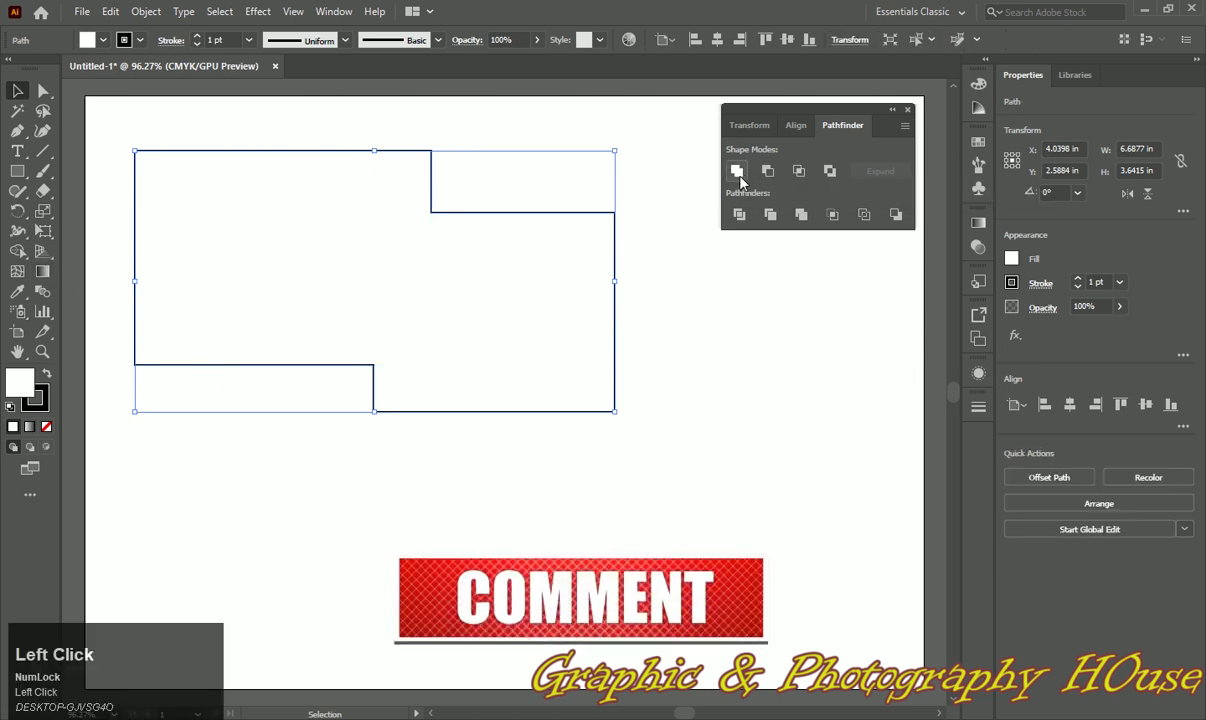
Move the united shape slightly down the artboard and delete it
left_click_drag(343, 372, 345, 410)
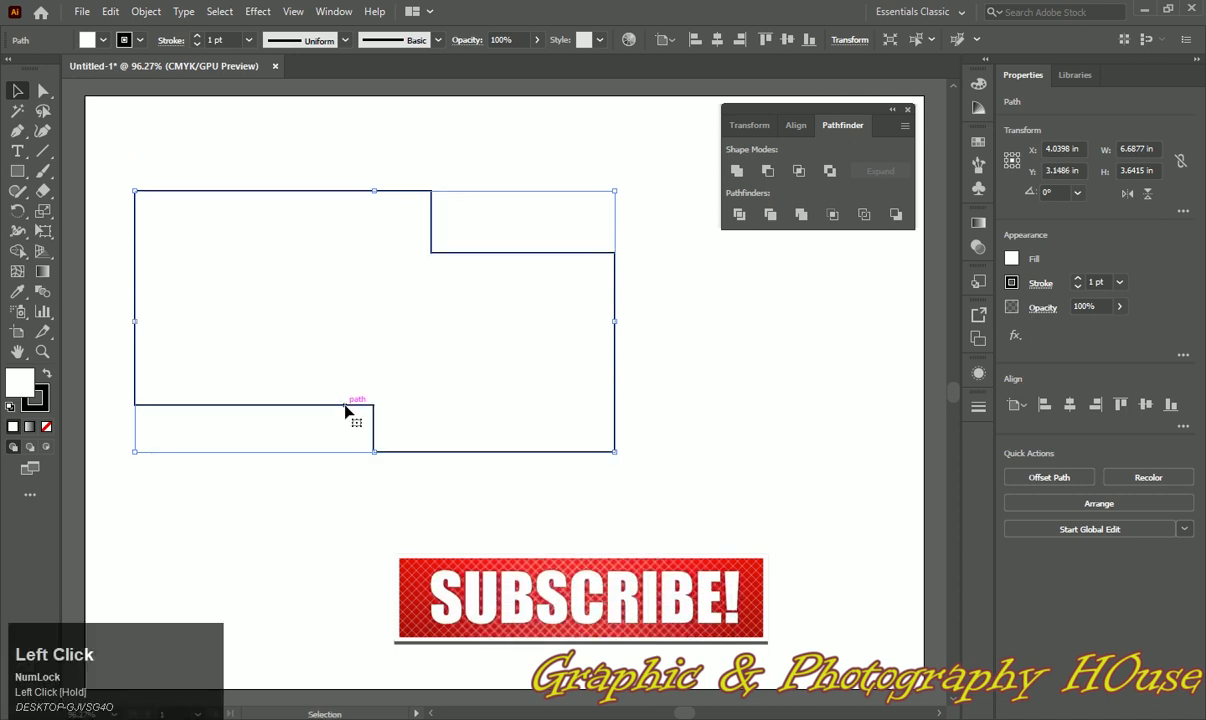
left_click_drag(466, 254, 479, 269)
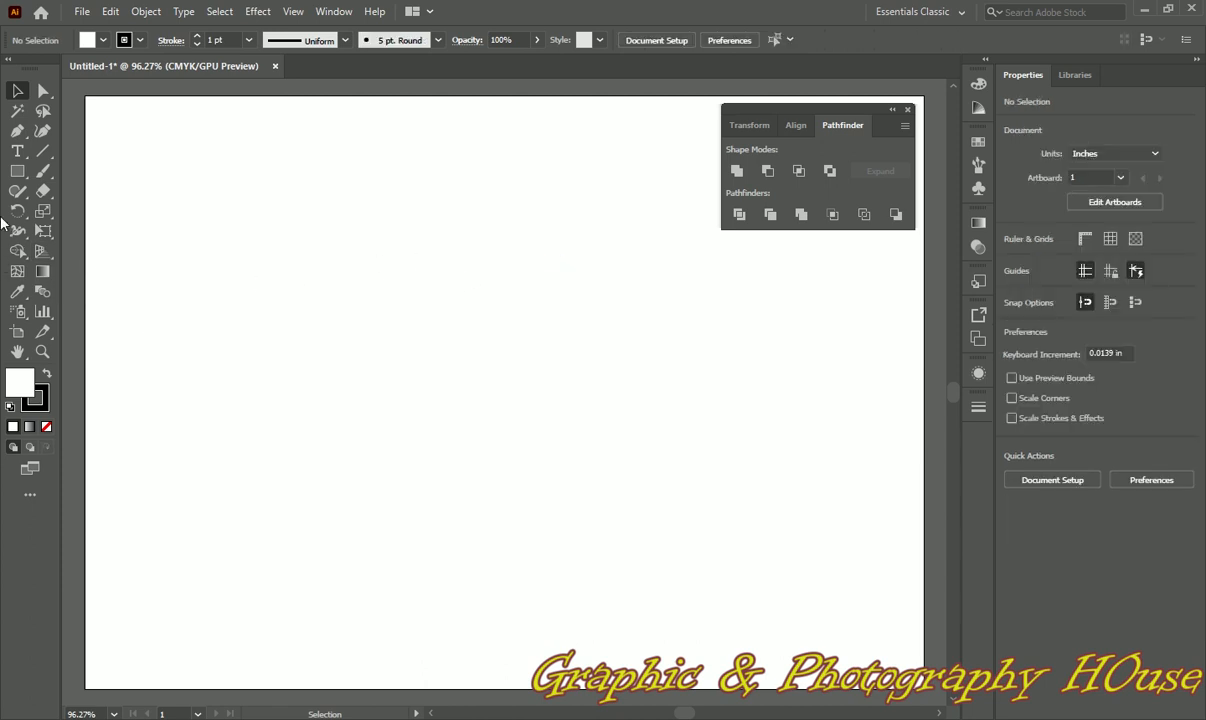
Draw two overlapping rectangles, about 3.52 × 3.87 in and 2.57 × 2.65 in, the smaller one across the larger one's right edge
left_click(17, 171)
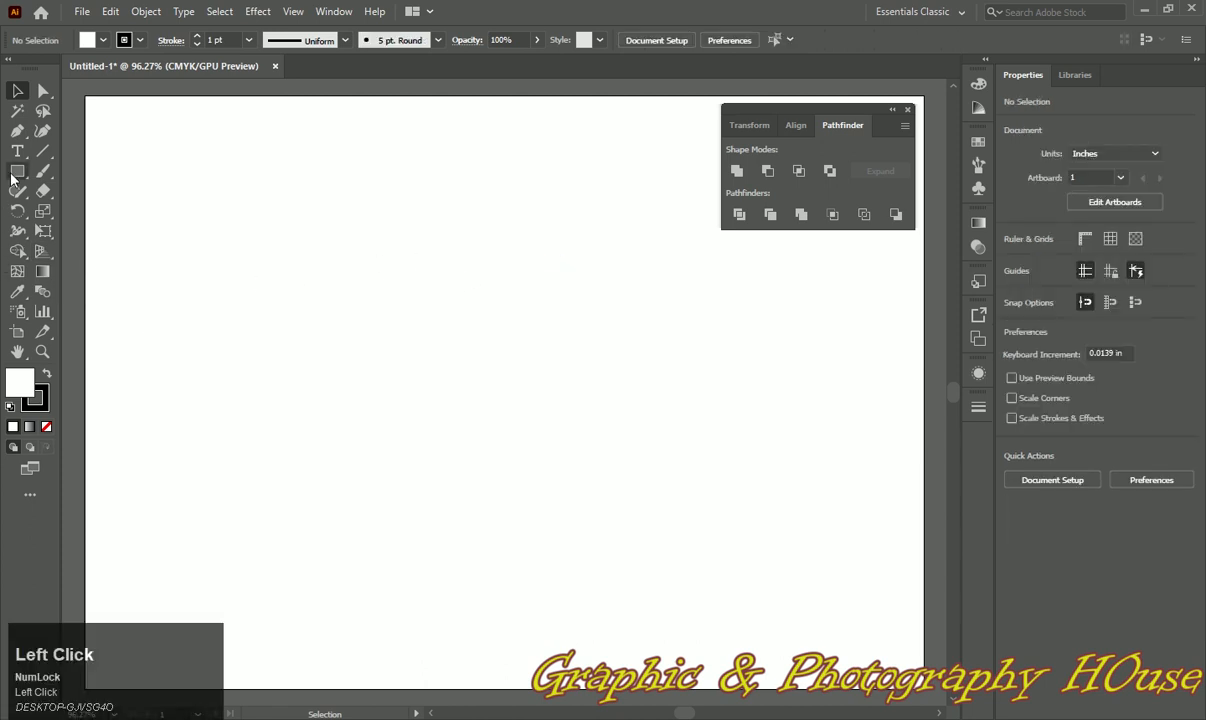
left_click_drag(152, 218, 405, 491)
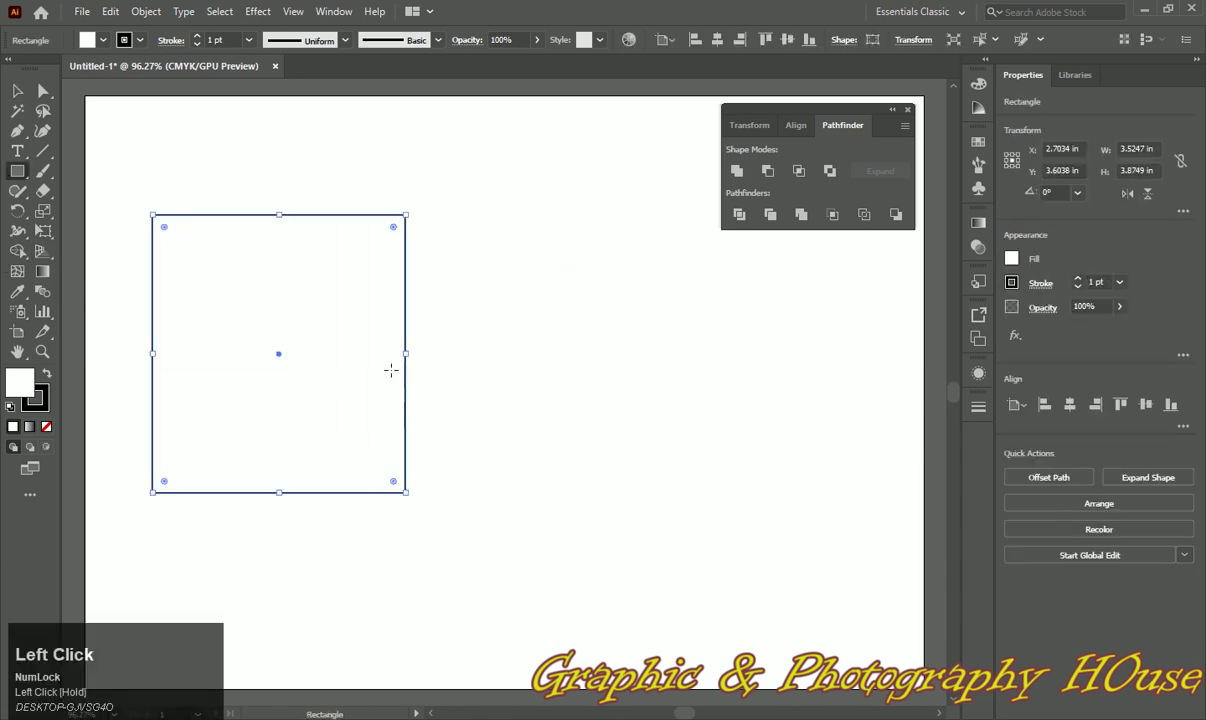
left_click_drag(362, 297, 546, 486)
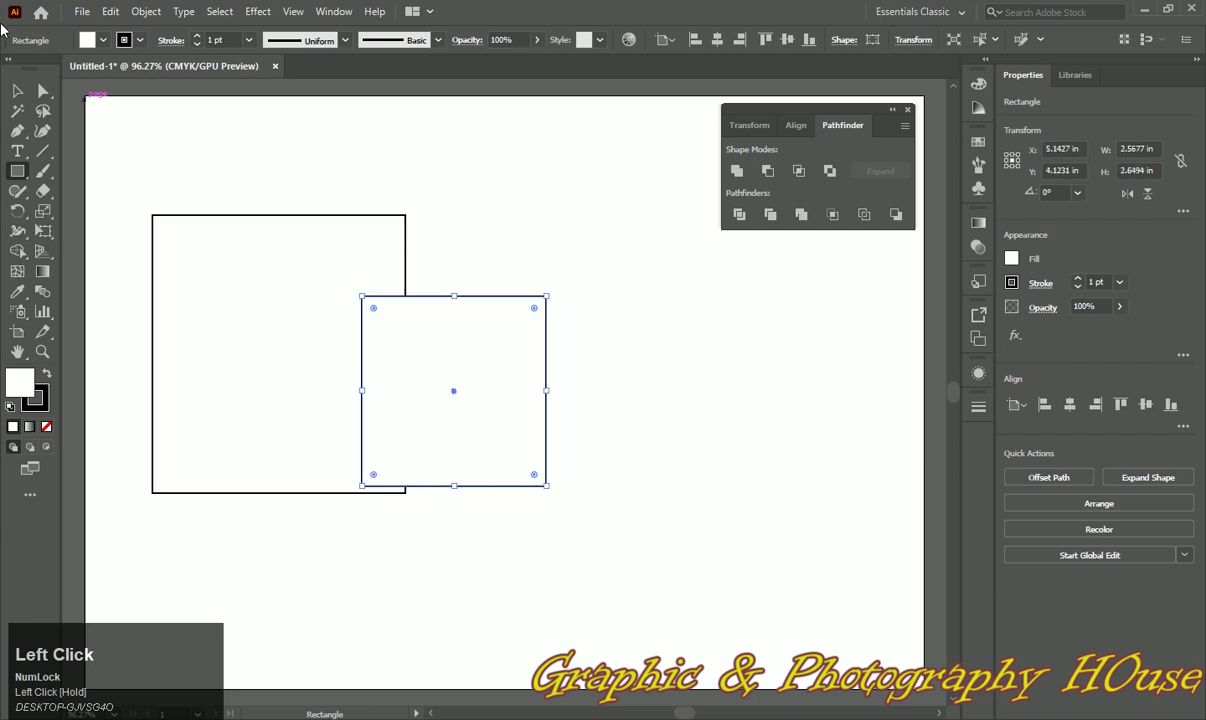
Select both rectangles and unite them as an editable compound shape with Pathfinder
left_click(17, 91)
left_click_drag(110, 162, 503, 505)
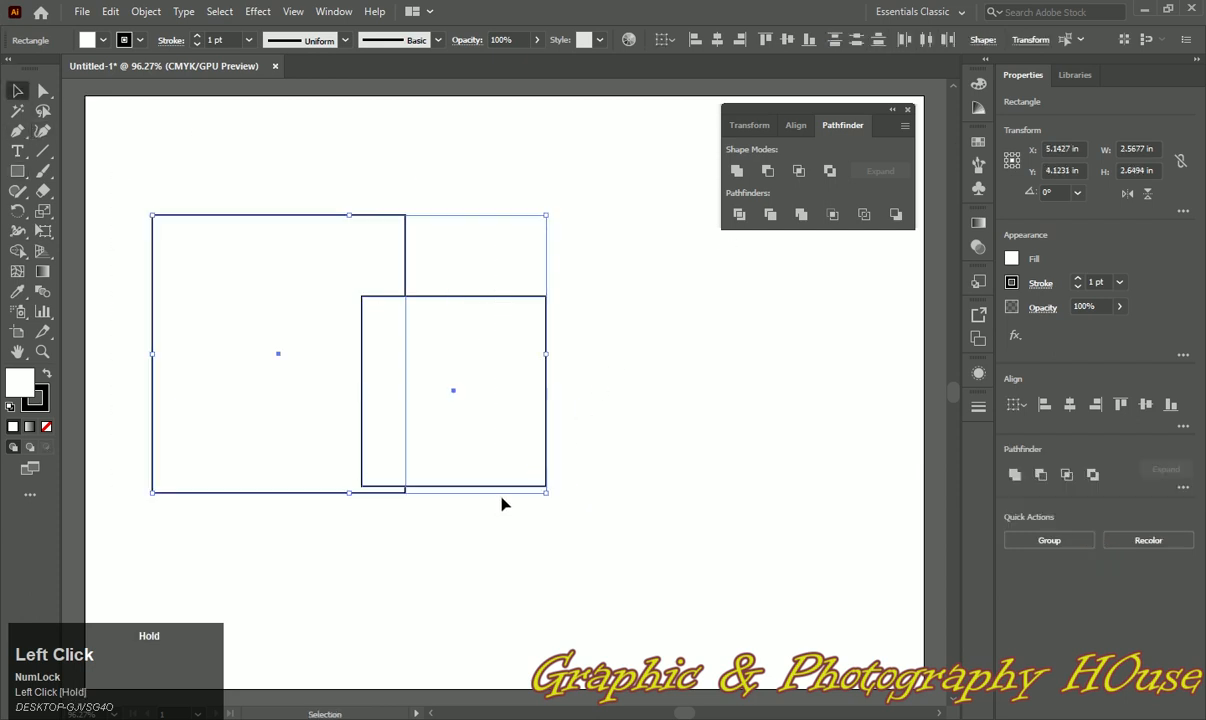
left_click(738, 172, "alt")
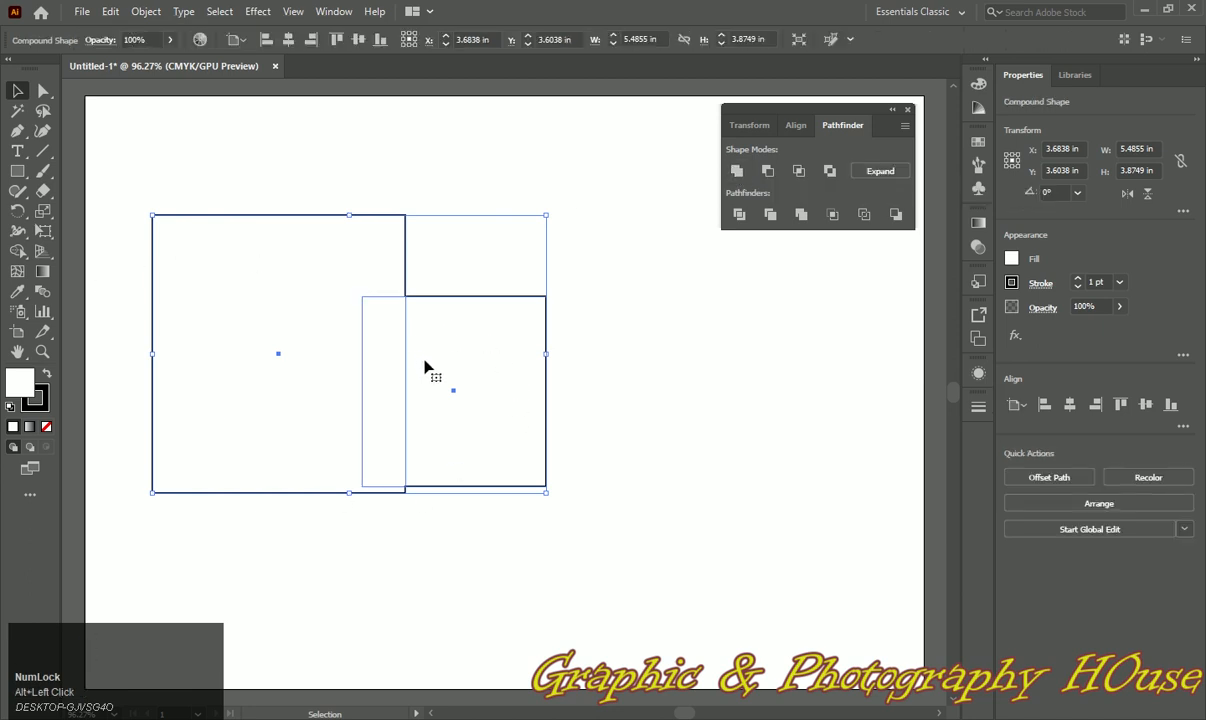
Directly select the smaller rectangle inside the compound shape and move it so it protrudes, centred, above the larger rectangle's top edge
left_click(568, 288)
left_click(495, 302)
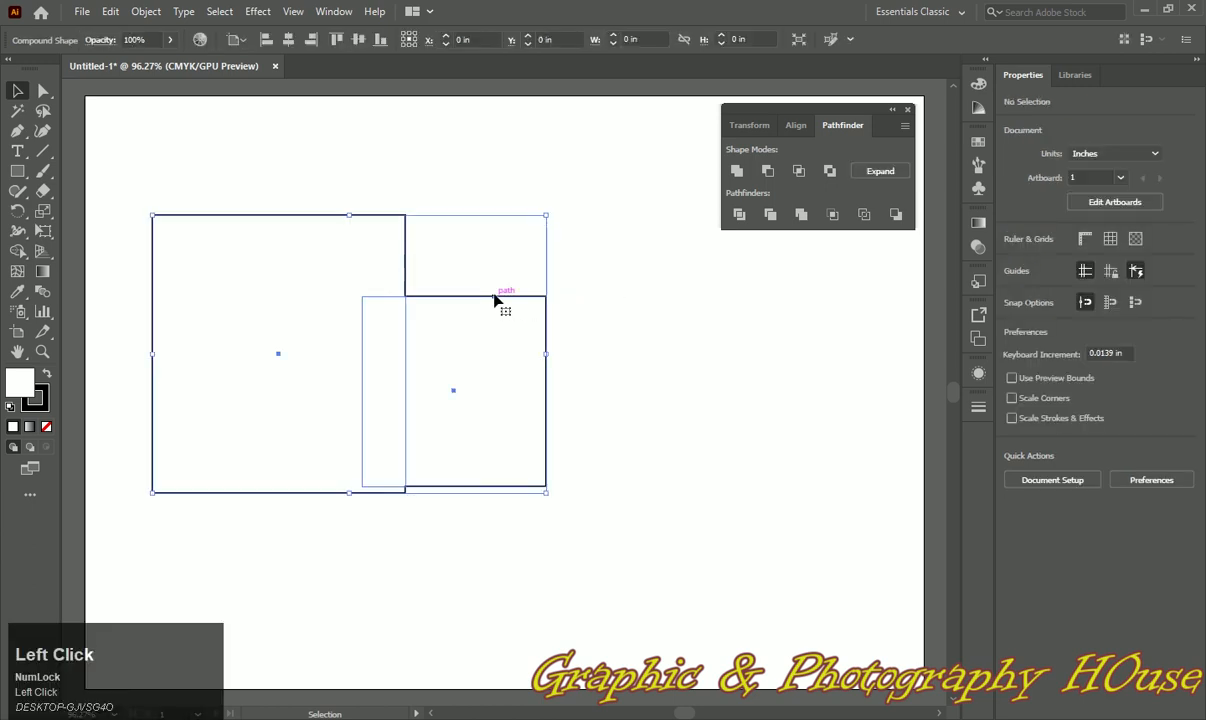
left_click(44, 91)
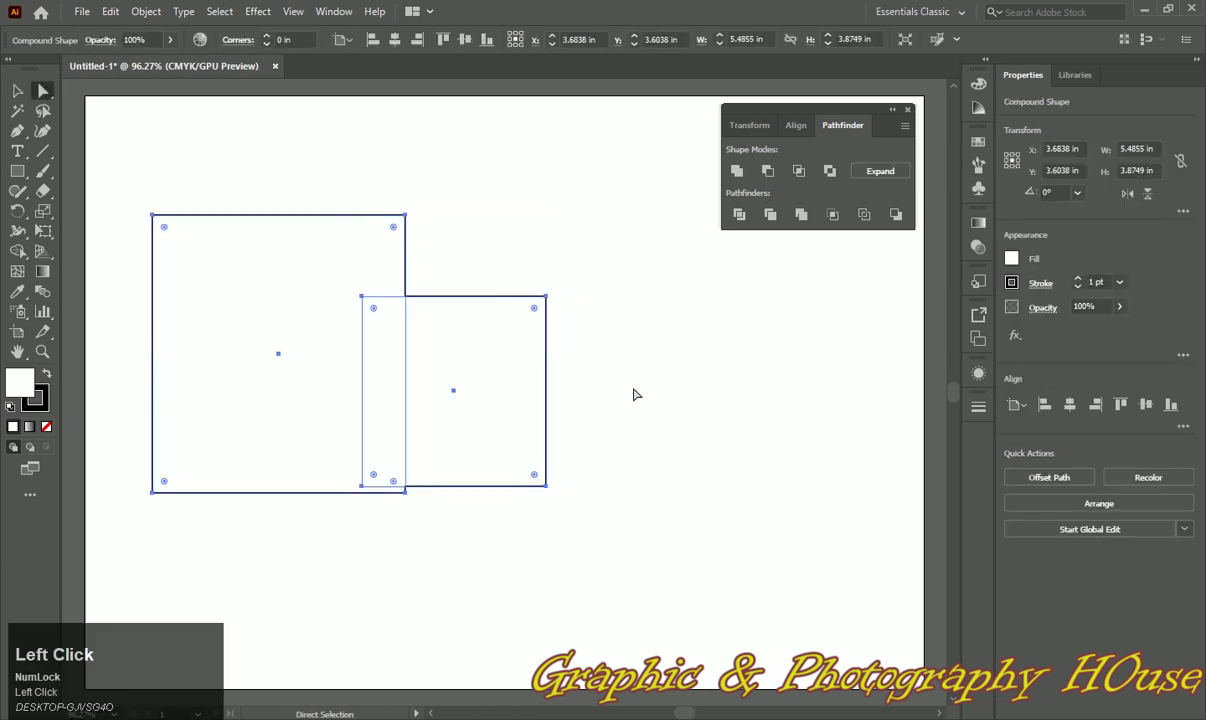
left_click(565, 396)
left_click(543, 392)
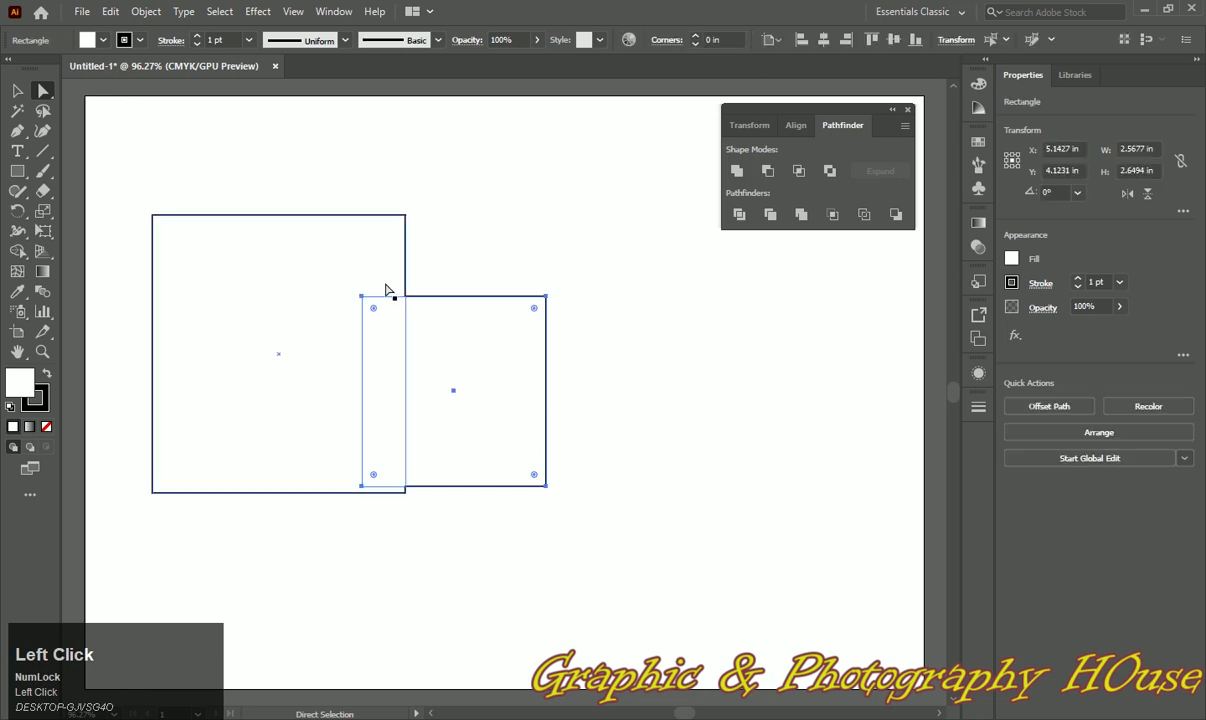
left_click_drag(437, 303, 388, 253)
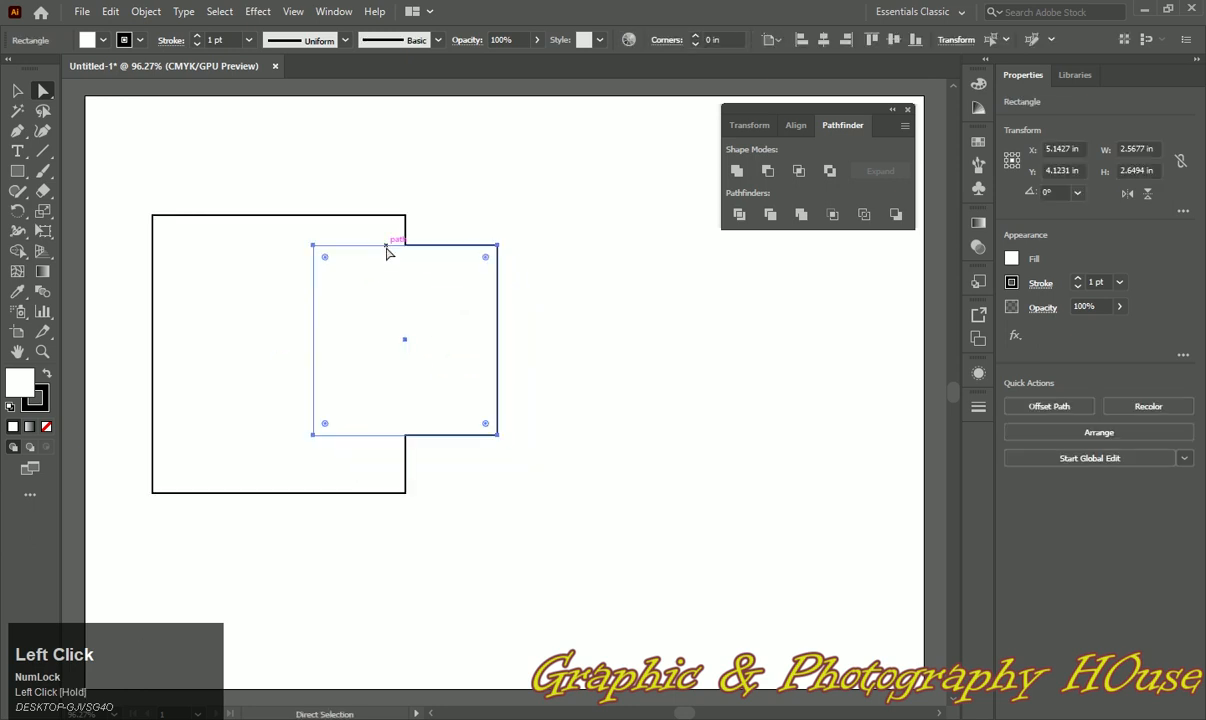
left_click_drag(500, 341, 371, 449)
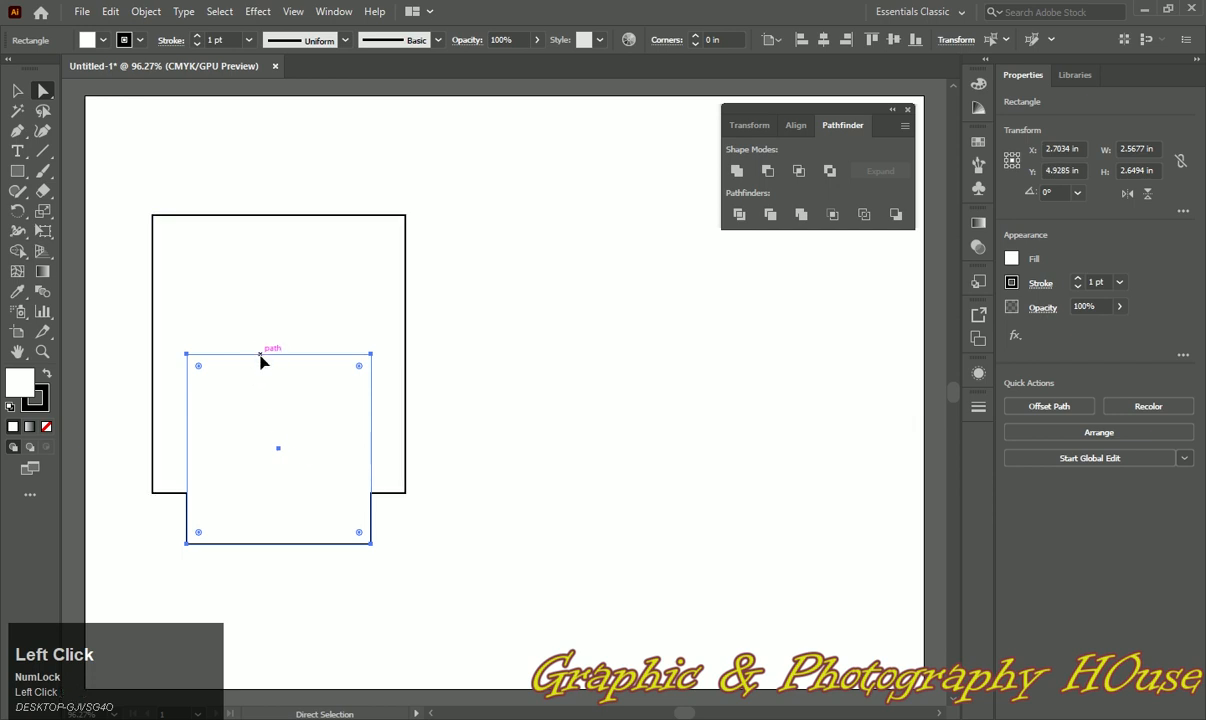
left_click_drag(261, 357, 264, 152)
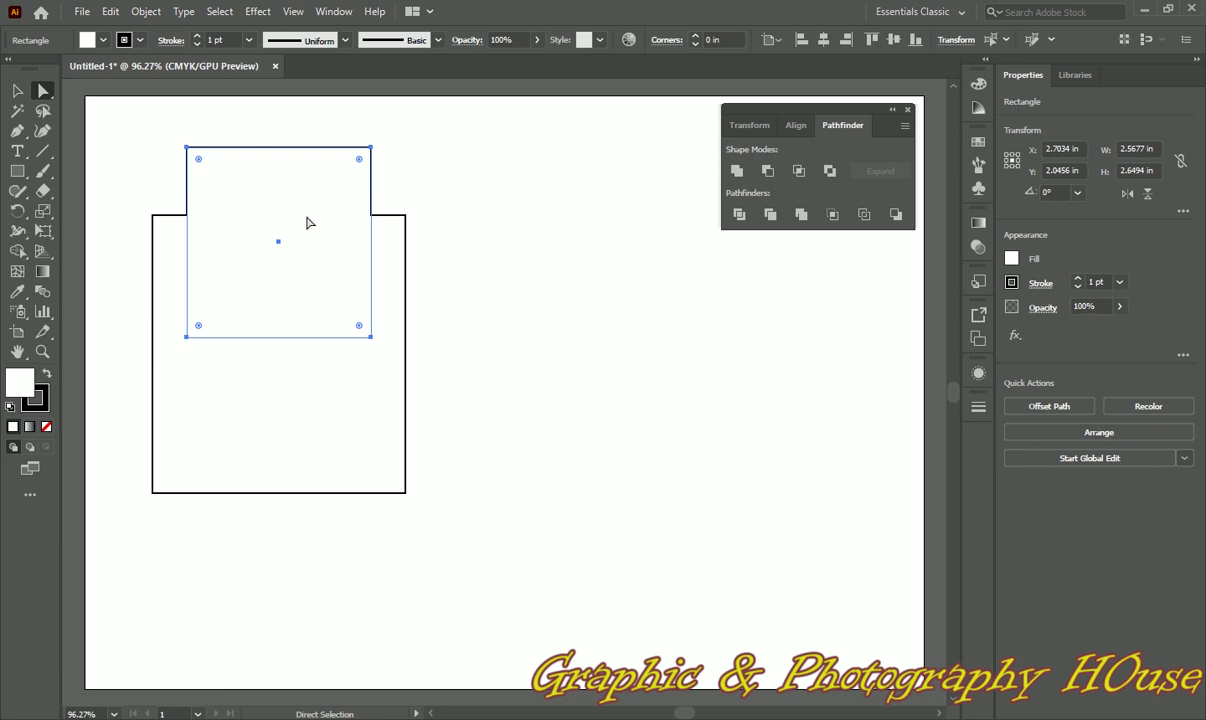
Select the whole compound shape and delete it from the artboard
left_click_drag(472, 149, 289, 396)
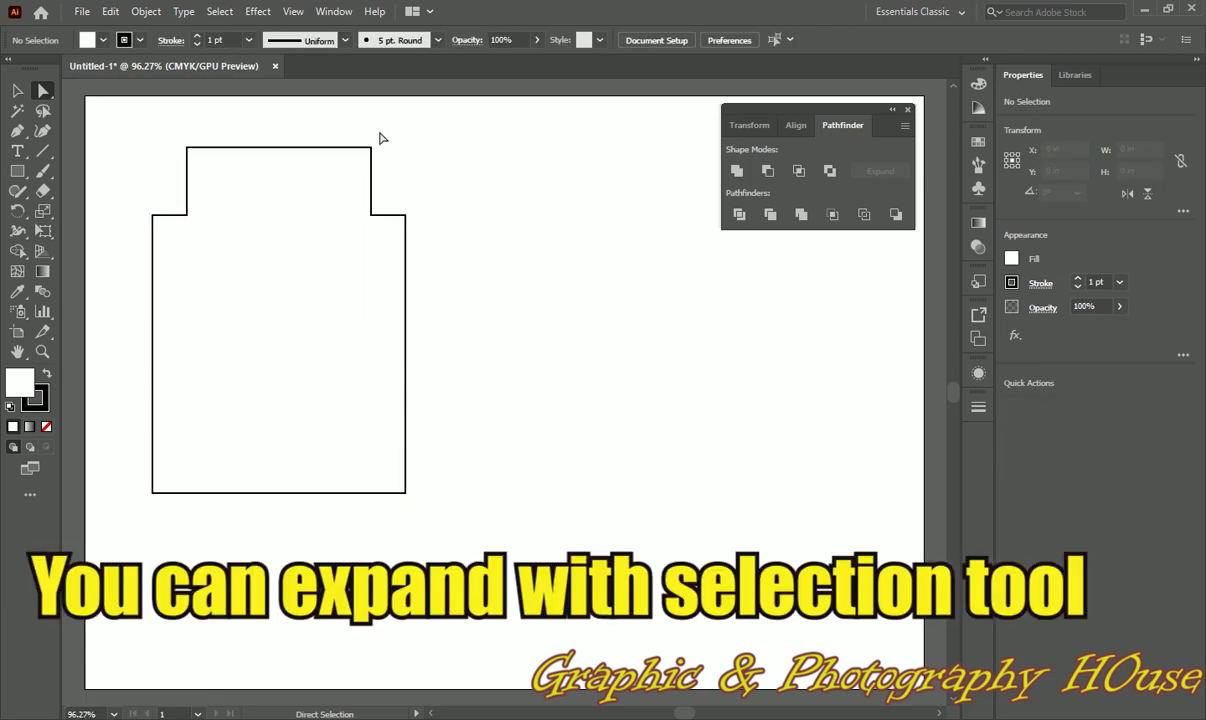
left_click_drag(527, 177, 285, 452)
left_click(18, 91)
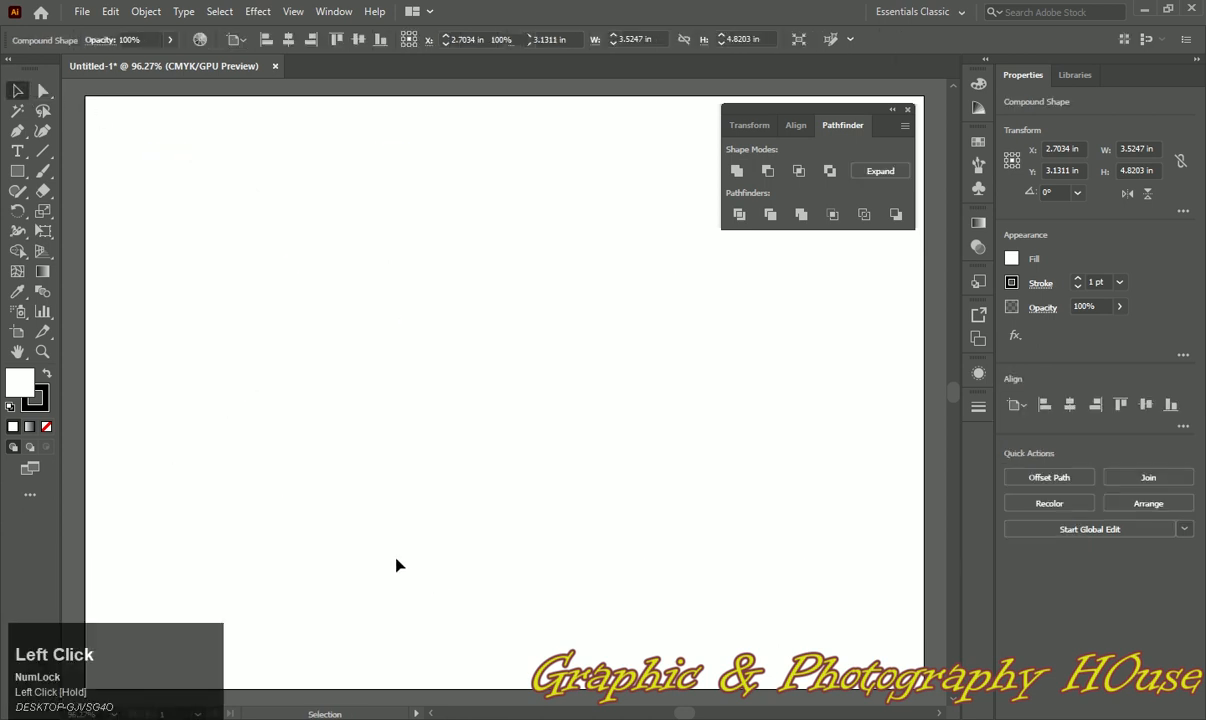
left_click(396, 563)
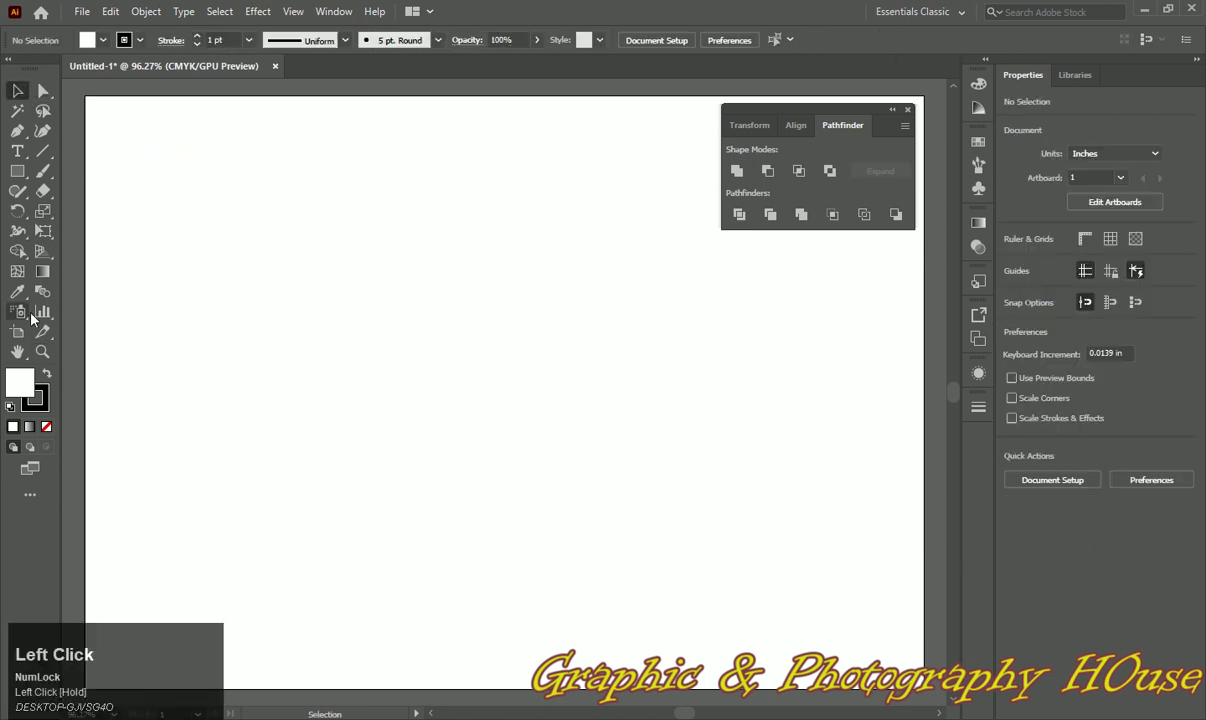
Draw a large rectangle, a tall one about 2.45 × 3.30 in over its lower-right corner, and another over its lower-left corner
left_click(17, 171)
left_click_drag(135, 199, 482, 449)
left_click_drag(415, 282, 591, 518)
left_click_drag(111, 351, 309, 535)
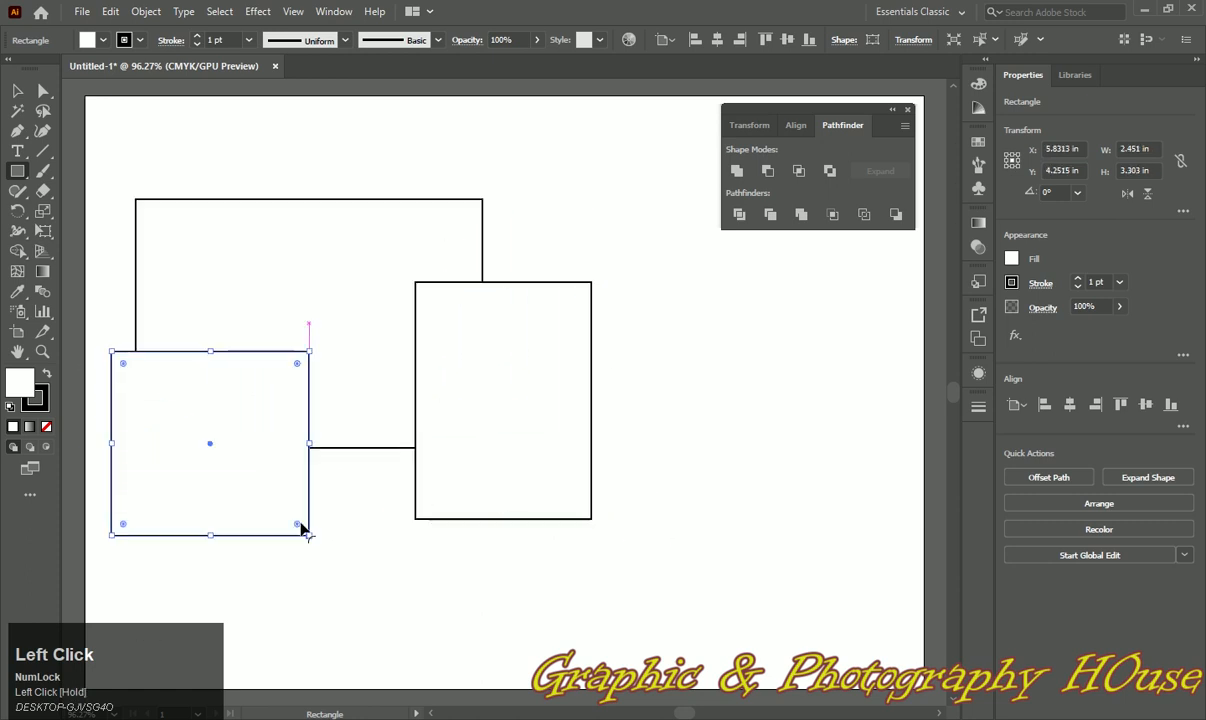
Draw a small rectangle over the large rectangle's upper-left corner and select all four rectangles
left_click_drag(108, 160, 313, 243)
left_click(17, 92)
key("space")
left_click_drag(190, 133, 700, 520)
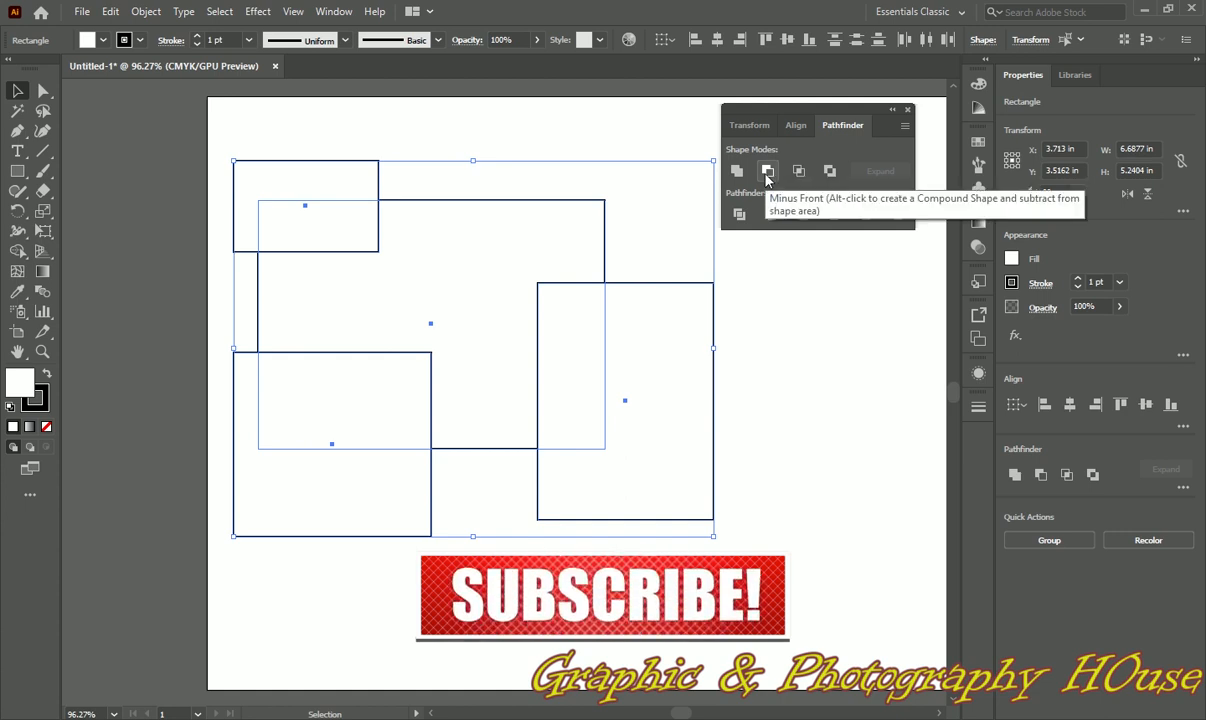
Try subtracting the three corner rectangles from the large one with Pathfinder Minus Front, and undo it
left_click(767, 172)
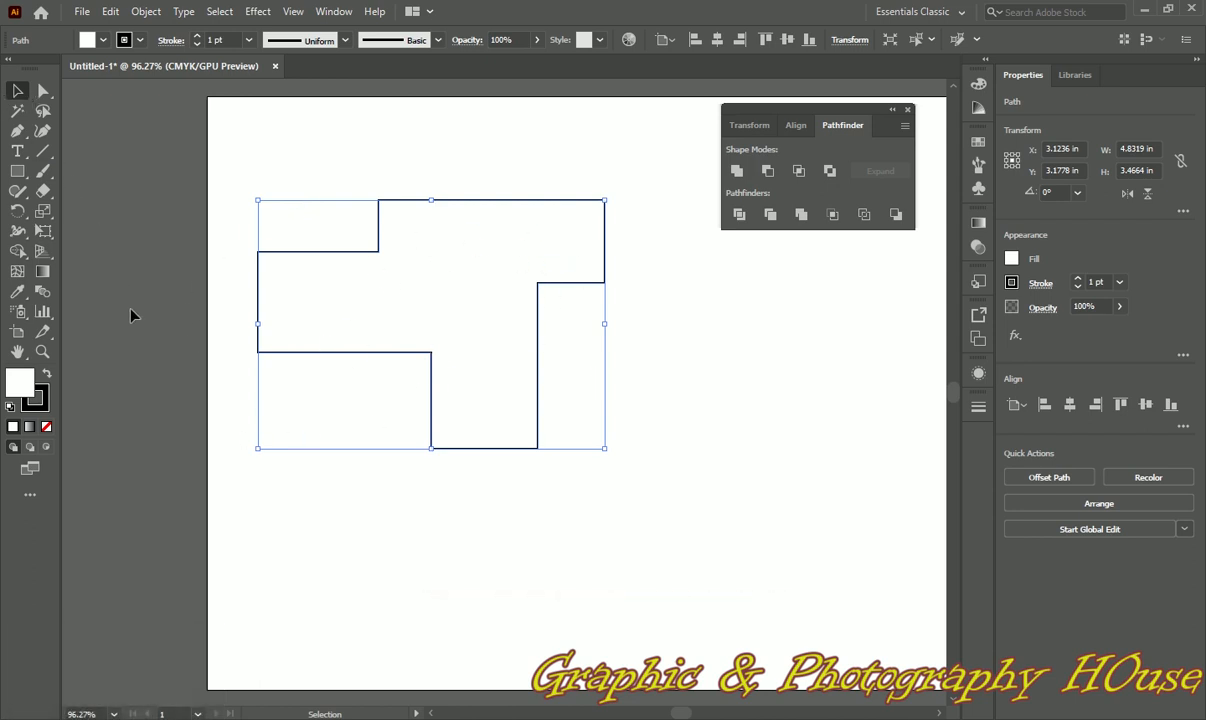
key("ctrl")
key("ctrl+z")
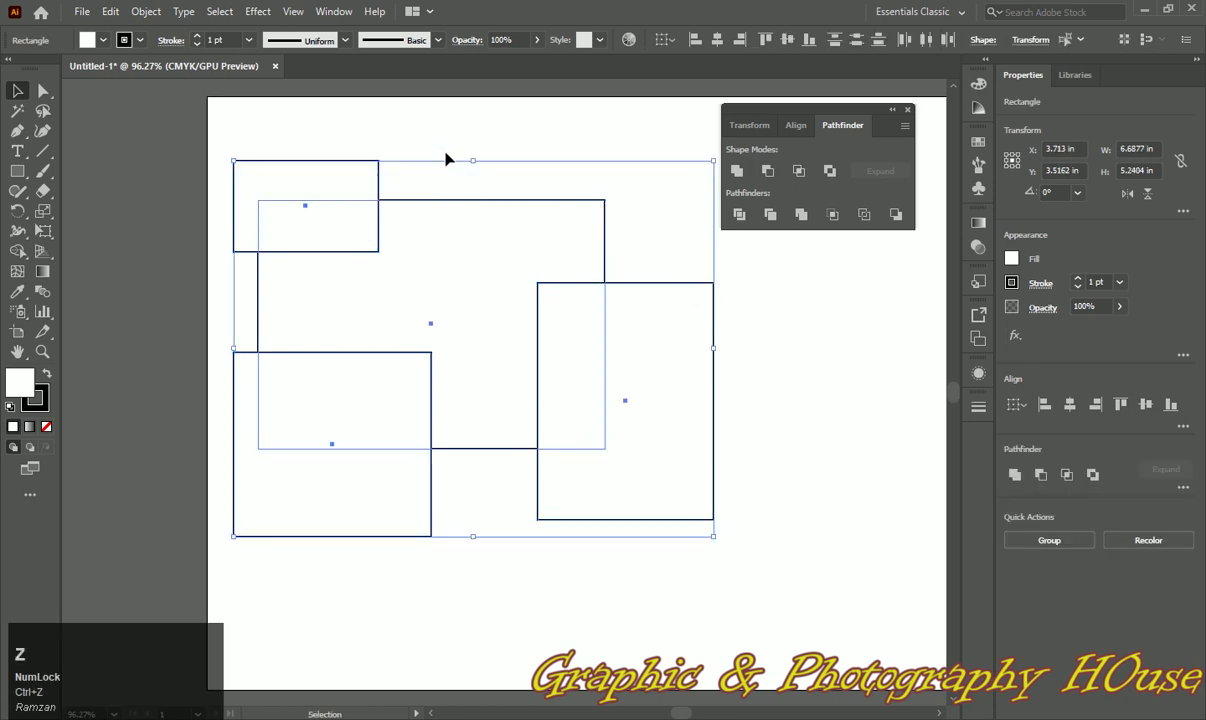
Apply Minus Front to the four rectangles again, move the resulting path around the artboard, and undo it all
left_click(767, 172)
left_click_drag(364, 256, 338, 213)
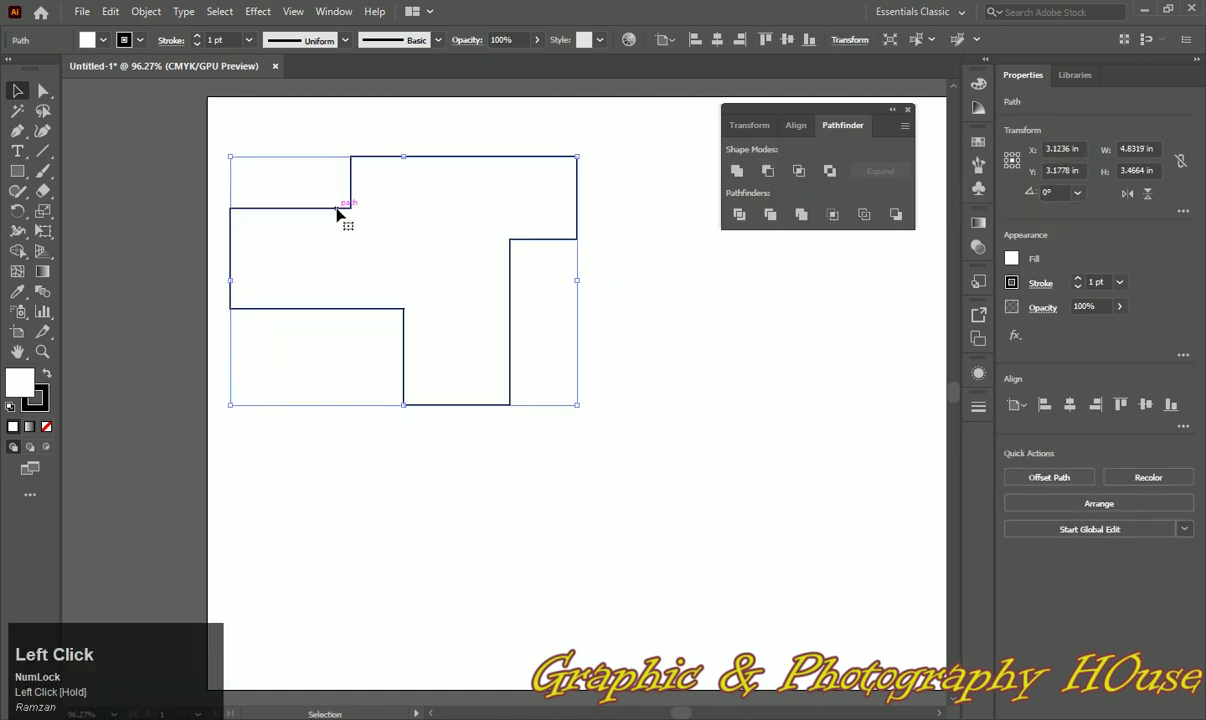
left_click_drag(510, 403, 513, 431)
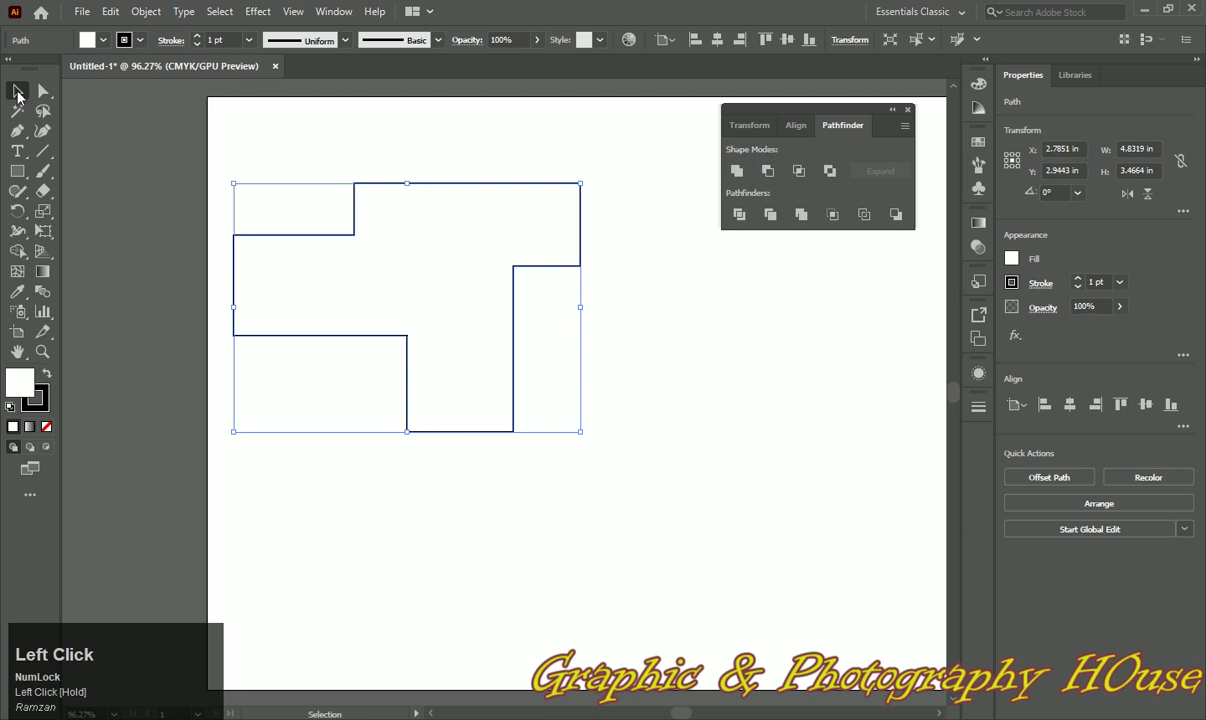
key("ctrl+z")
key("ctrl+z")
key("ctrl+z")
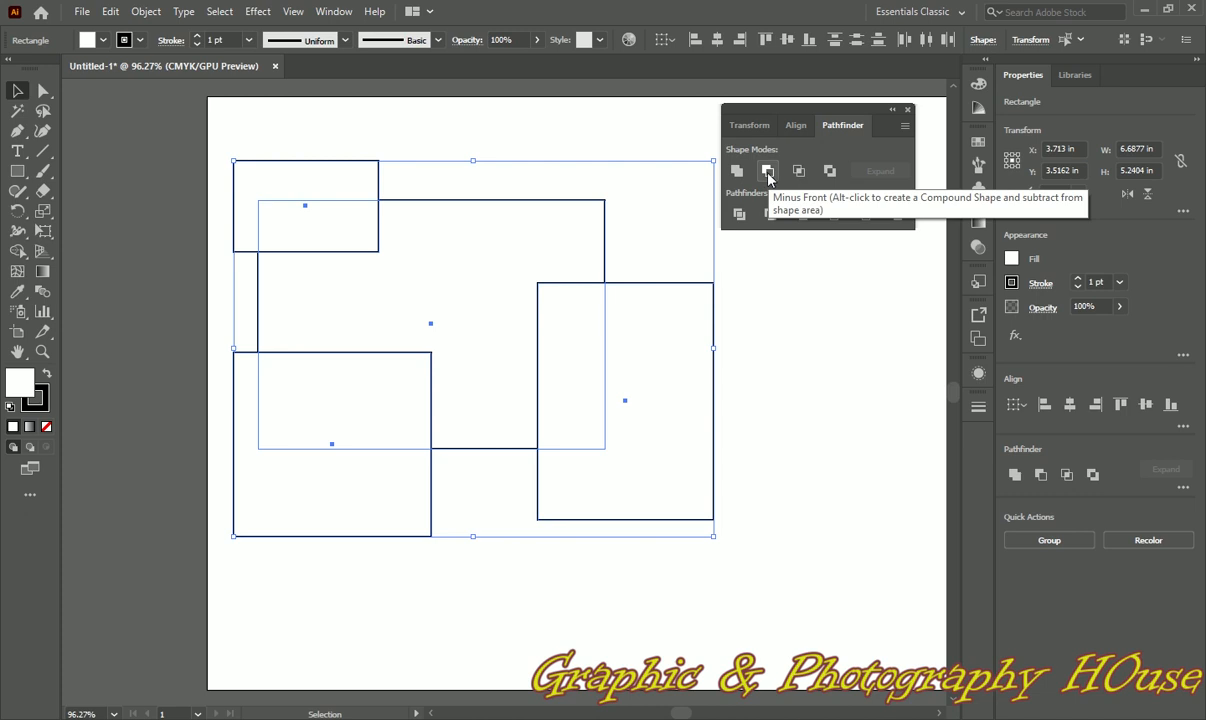
Subtract the corner rectangles from the large one as an editable Minus Front compound shape, and shift it slightly up and left
key("alt")
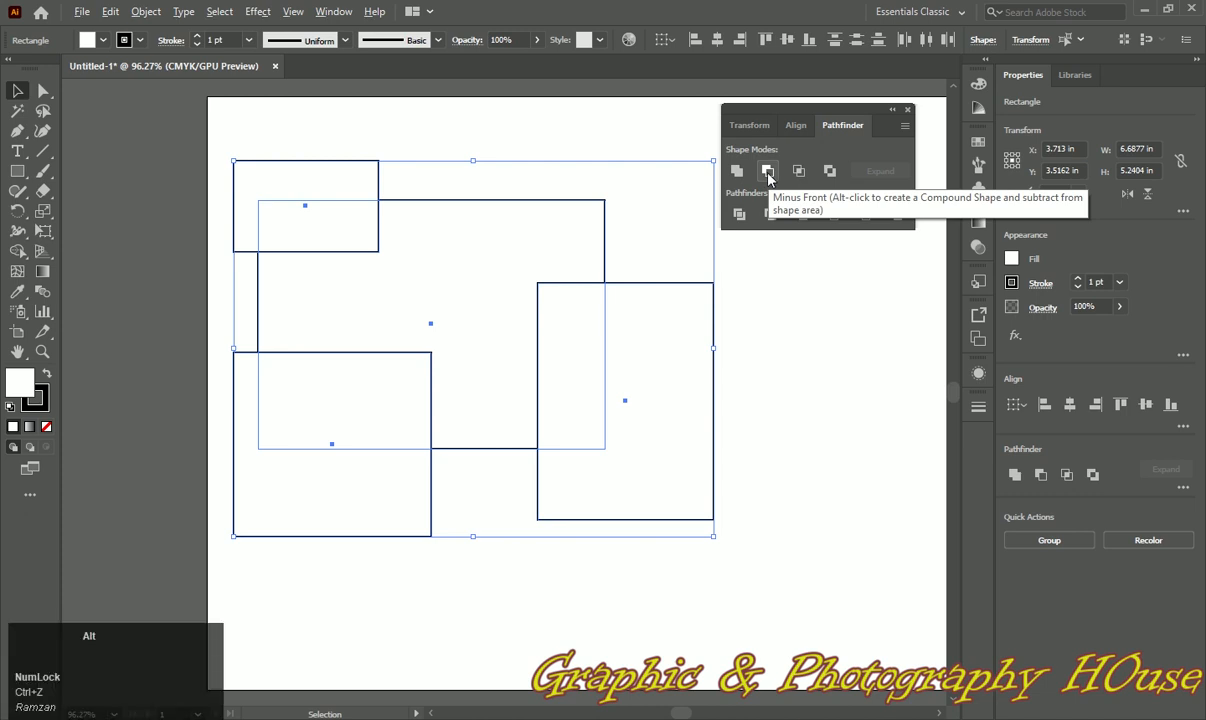
left_click(768, 172, "alt")
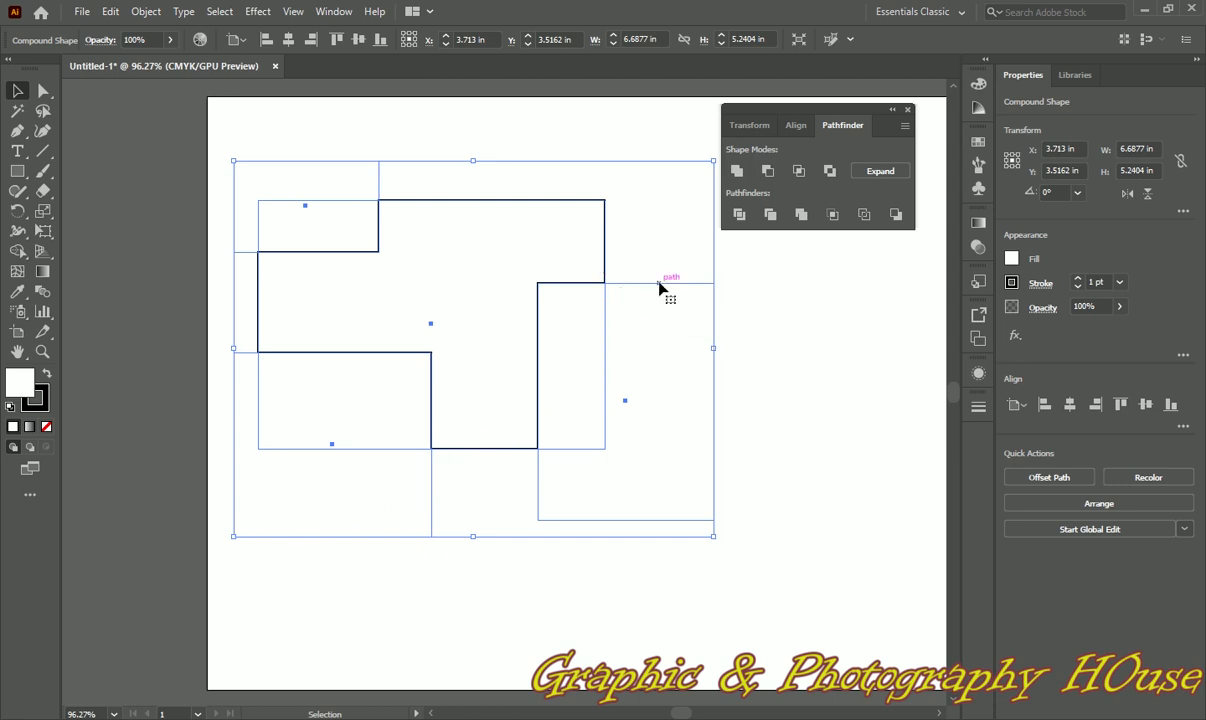
left_click_drag(657, 290, 642, 265)
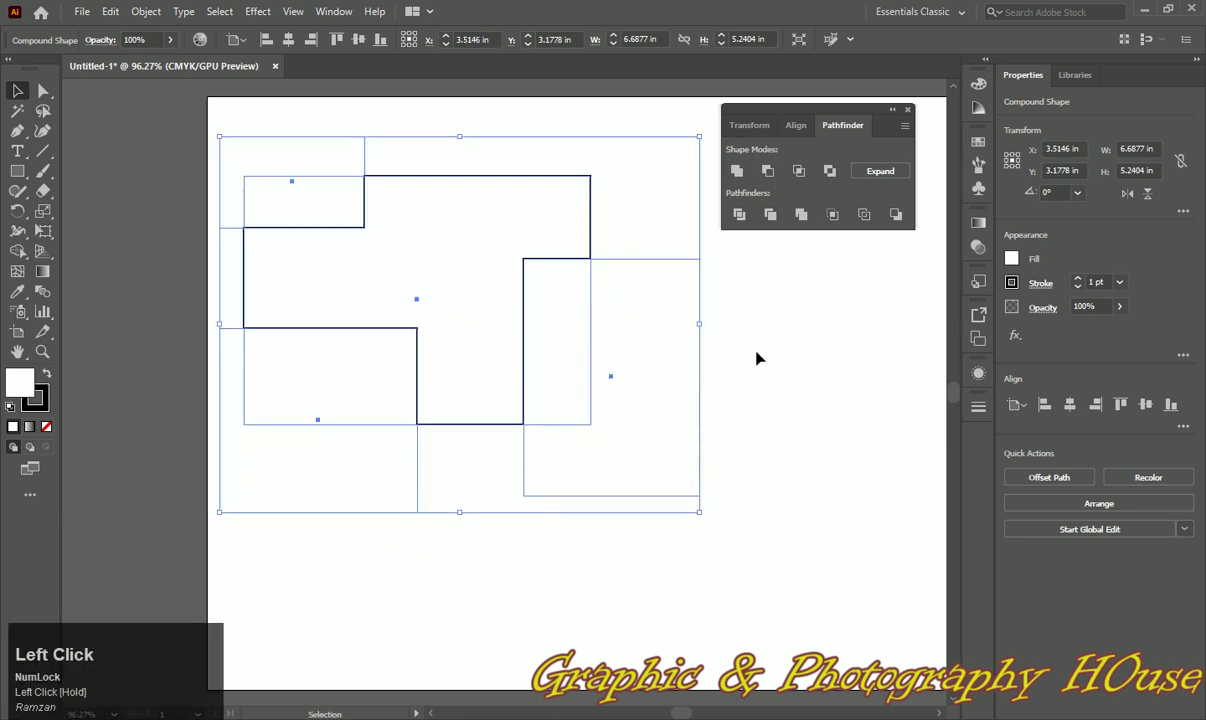
left_click(759, 353)
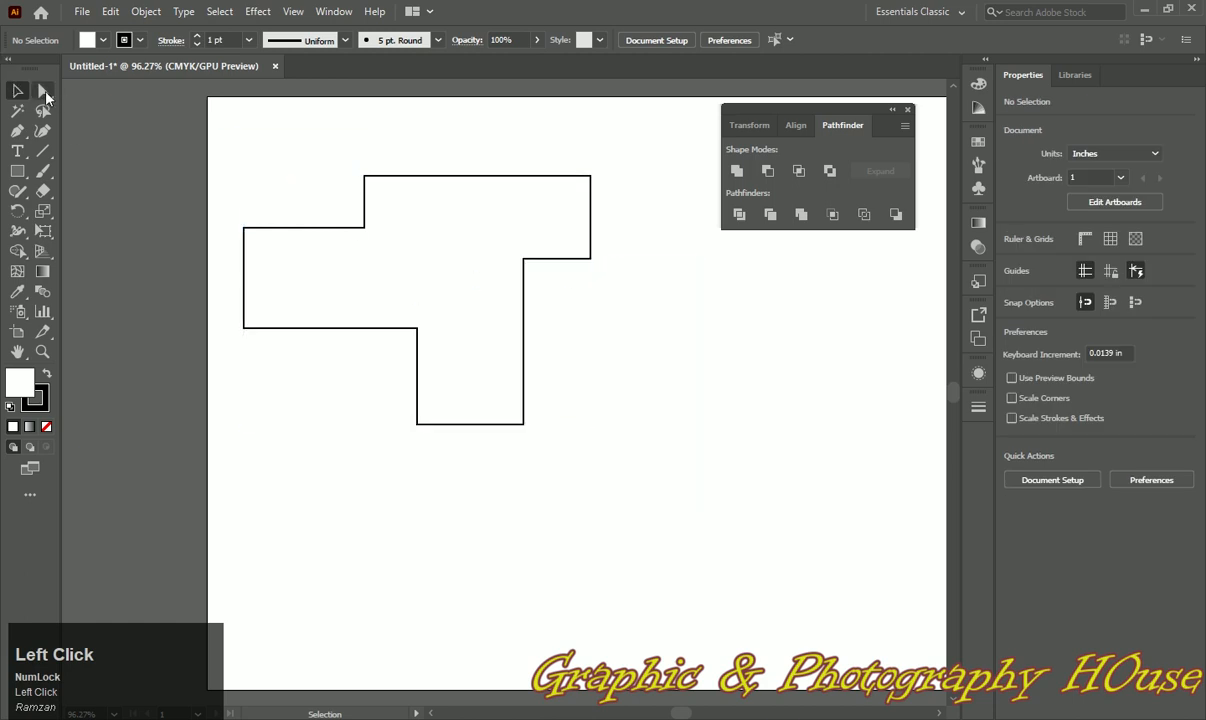
Directly select the subtracting rectangle on the right of the compound shape, and move its top edge and both lower corners upward
left_click(44, 92)
left_click(538, 208)
left_click(634, 275)
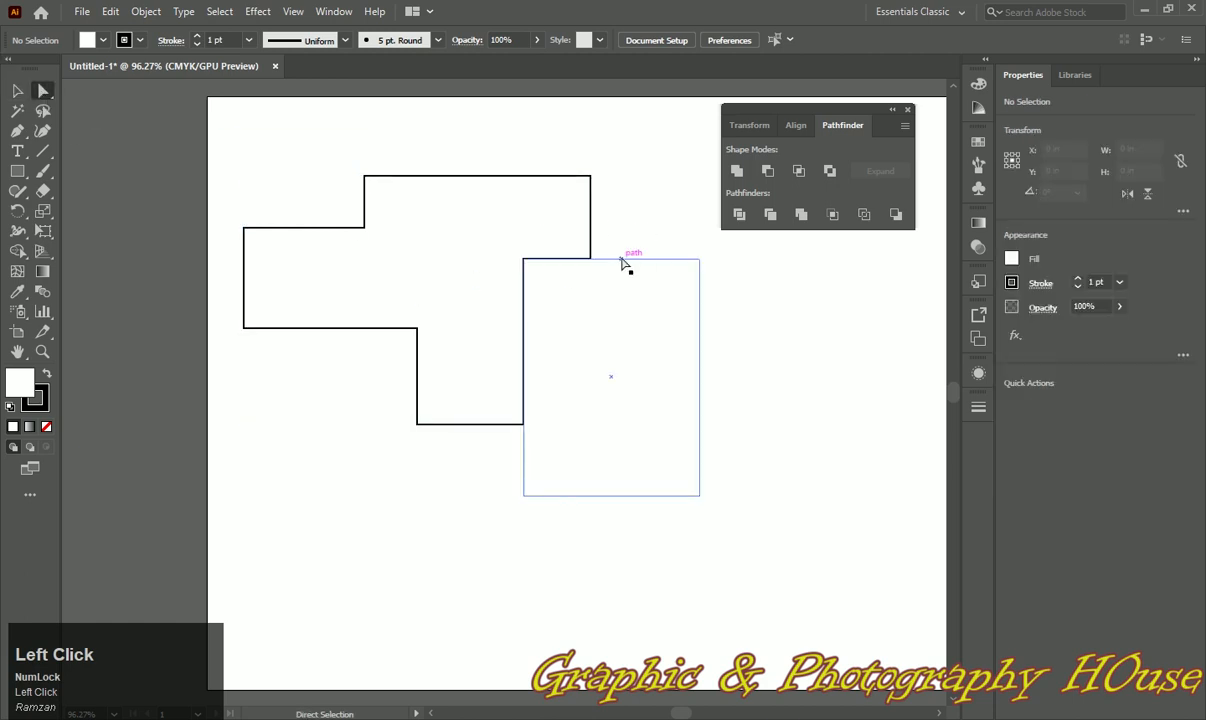
left_click_drag(622, 262, 616, 188)
left_click_drag(524, 494, 518, 380)
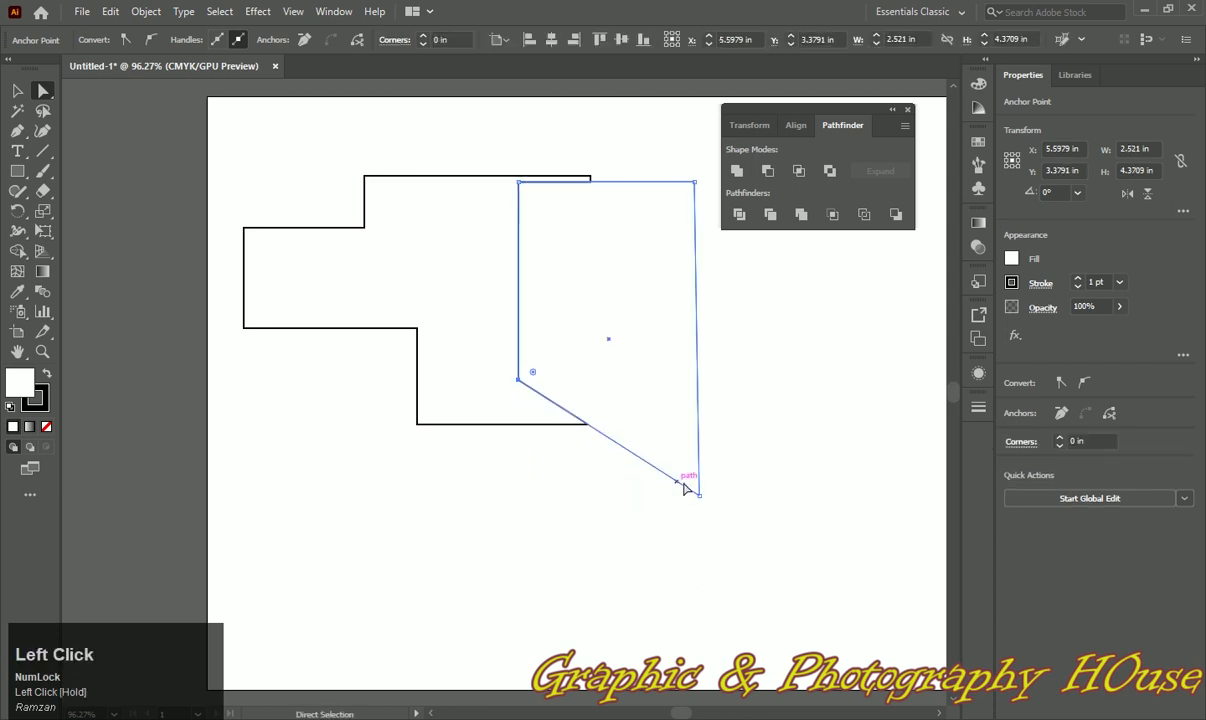
left_click_drag(700, 500, 686, 386)
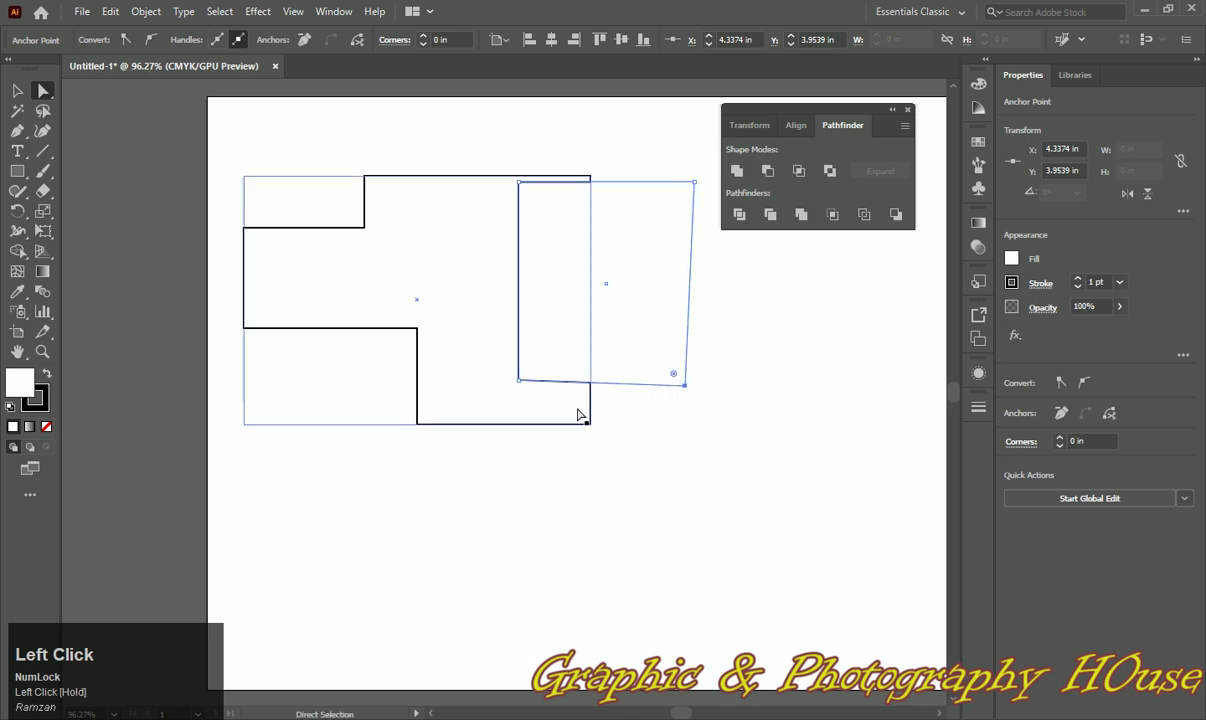
Move the lower-left subtracting rectangle up, and slant the upper-left one by shifting its top edge about 1.39 in right and 0.21 in down
left_click(218, 390)
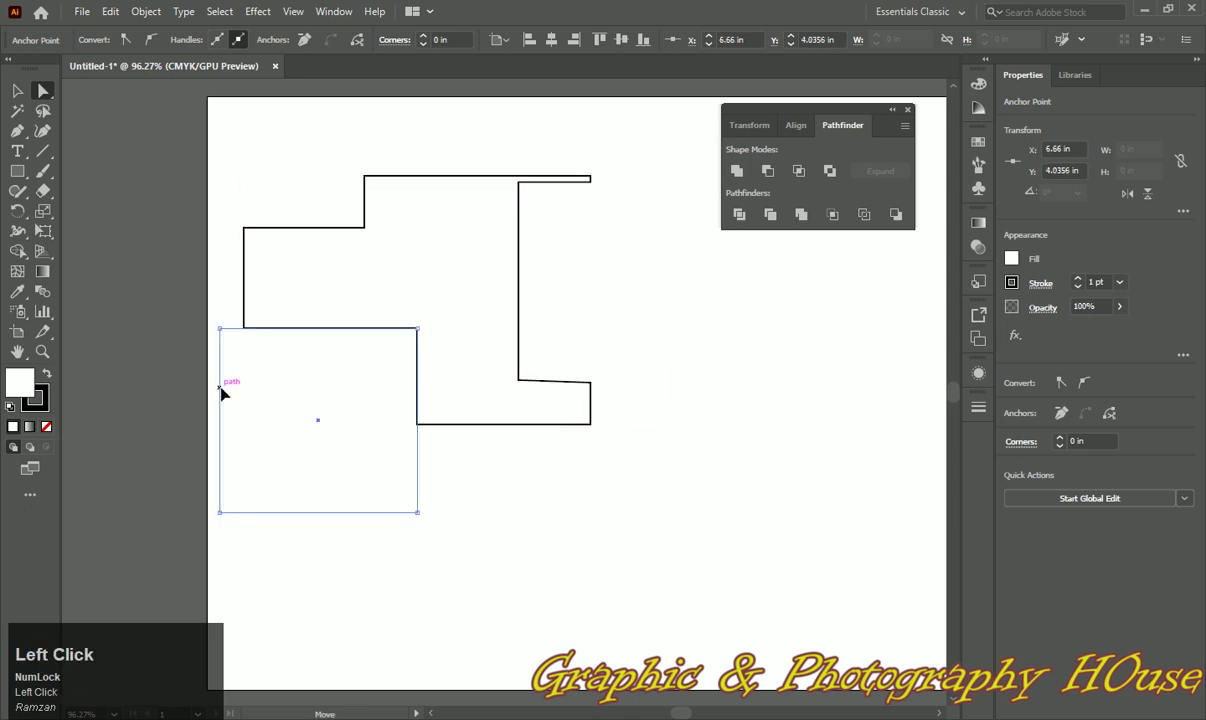
left_click_drag(316, 427, 304, 364)
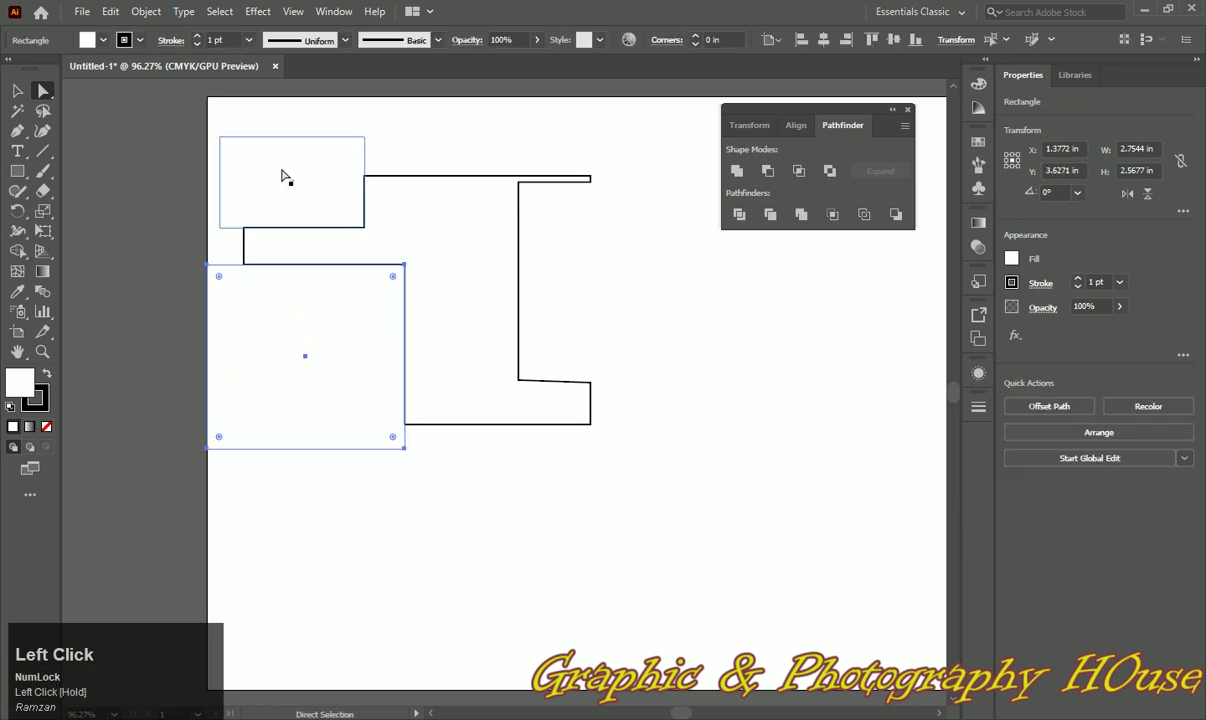
left_click_drag(291, 143, 391, 158)
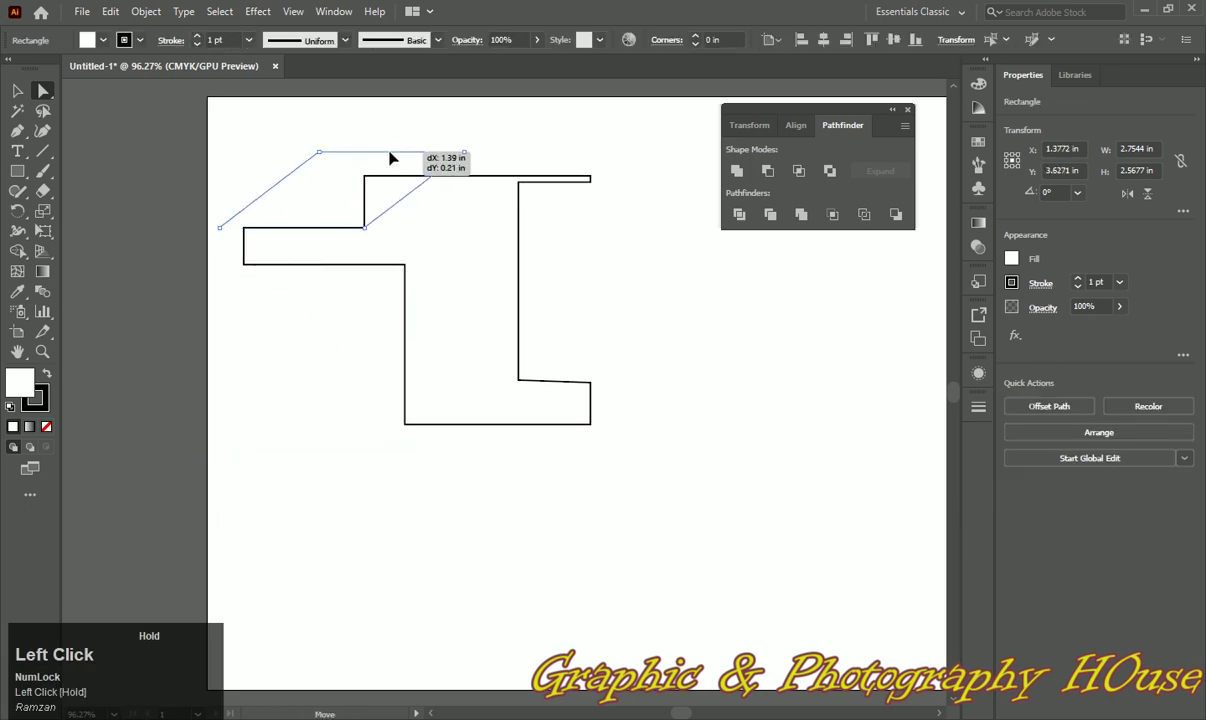
Select the whole compound shape and expand it with Pathfinder
left_click(17, 90)
left_click(237, 439)
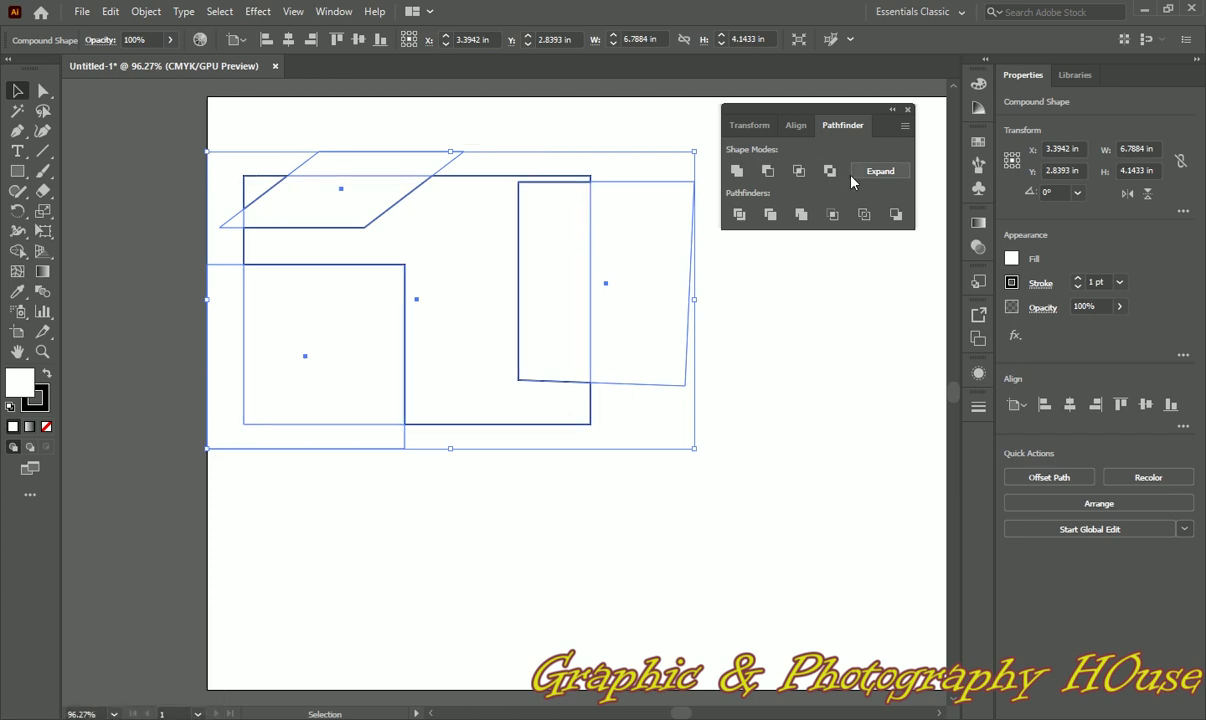
left_click(875, 178)
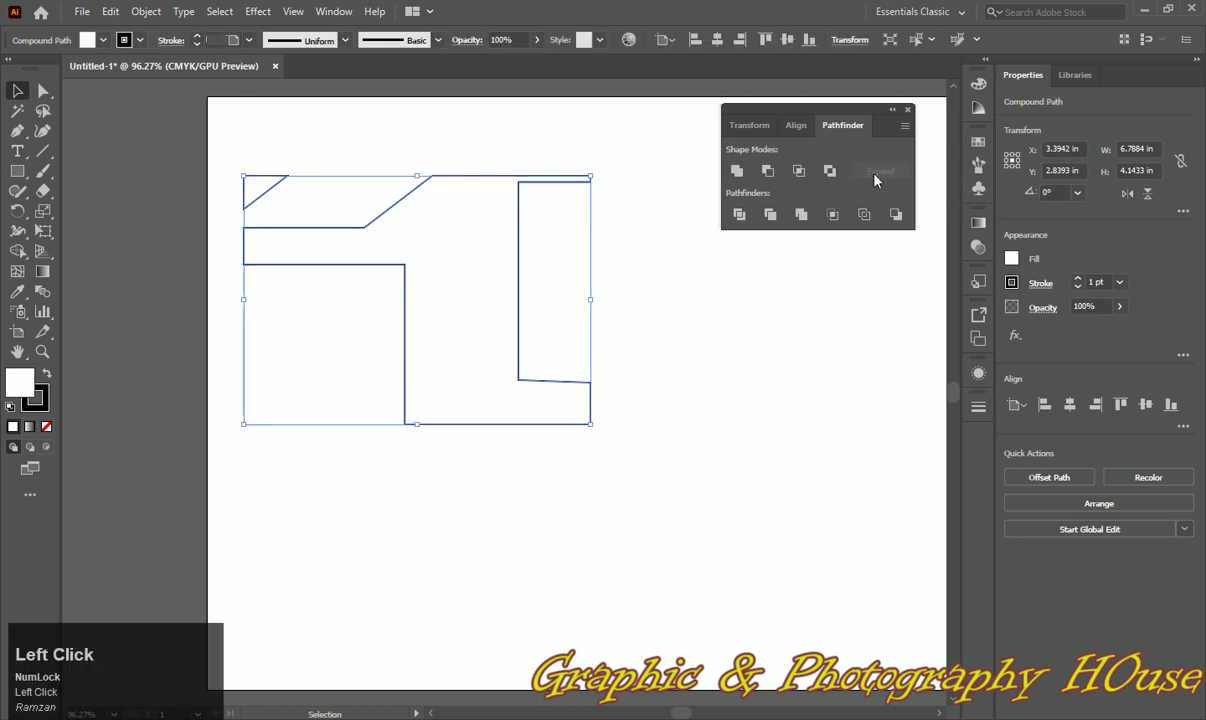
left_click(92, 380)
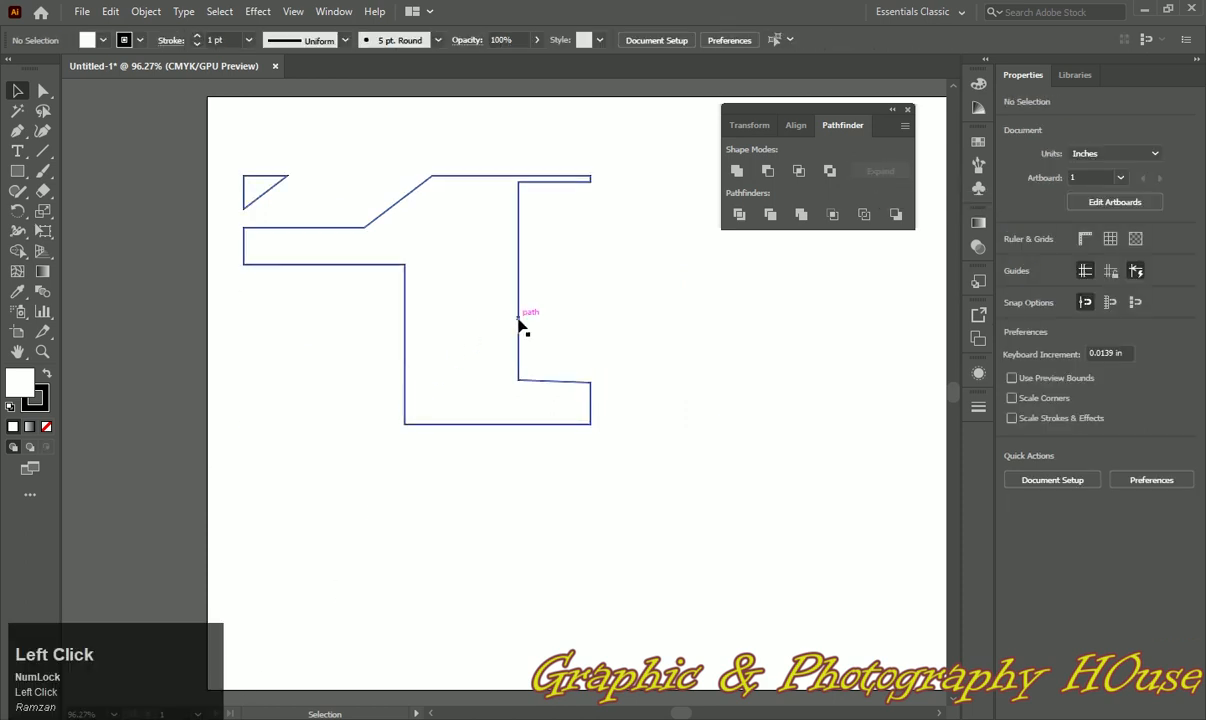
Move the expanded compound path down the artboard and delete it
left_click_drag(520, 326, 540, 446)
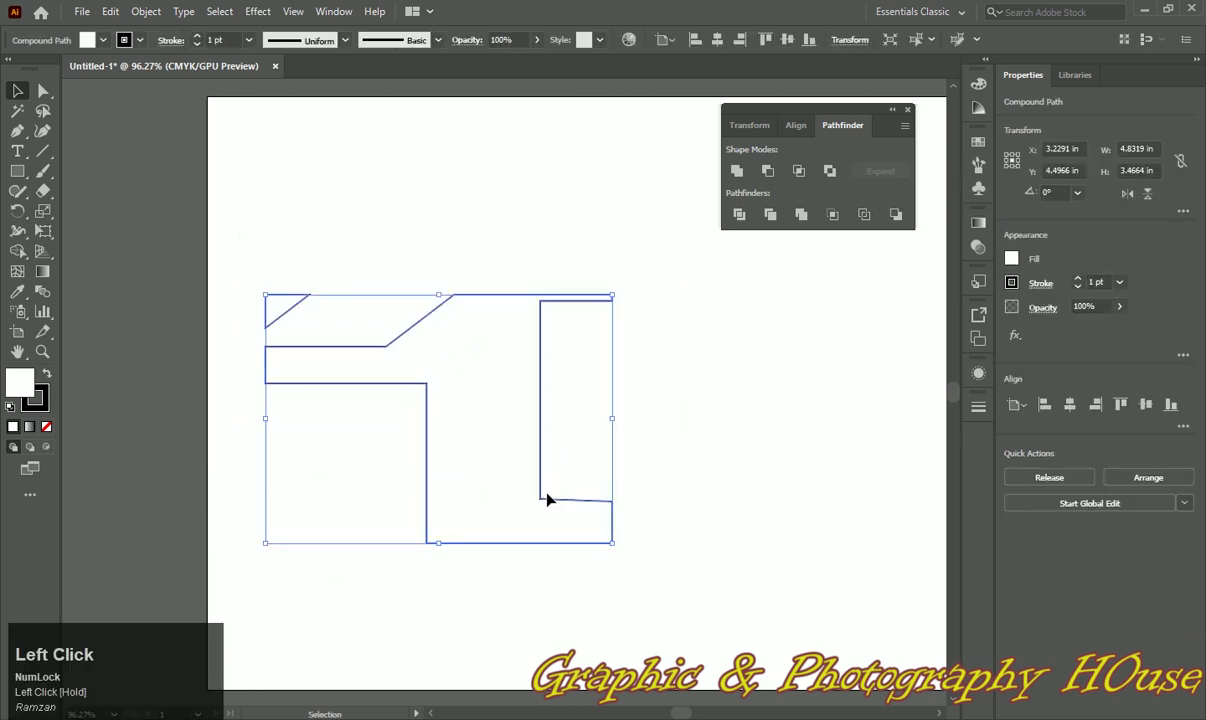
key("Delete")
scroll(524, 500, "down", 2)
key("ctrl")
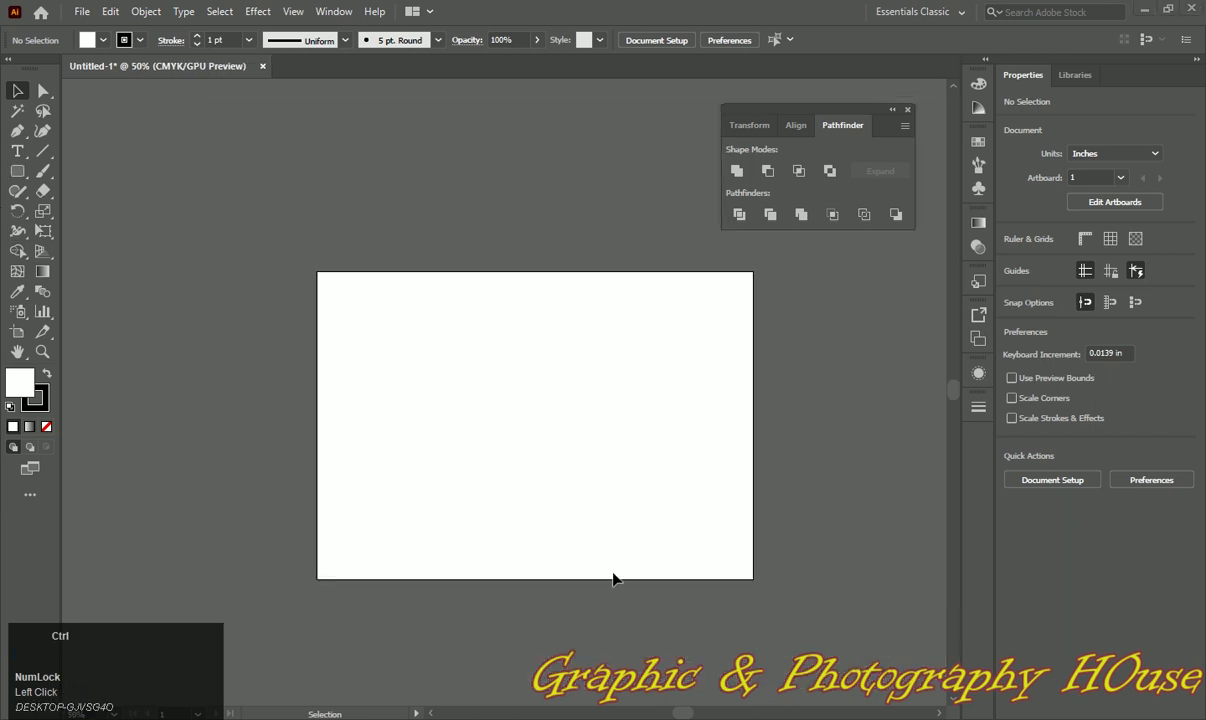
left_click(498, 501)
Draw two overlapping rounded rectangles, the front one about 3.85 × 4.36 in across the first one's right side
key("ctrl+equal")
key("ctrl+equal")
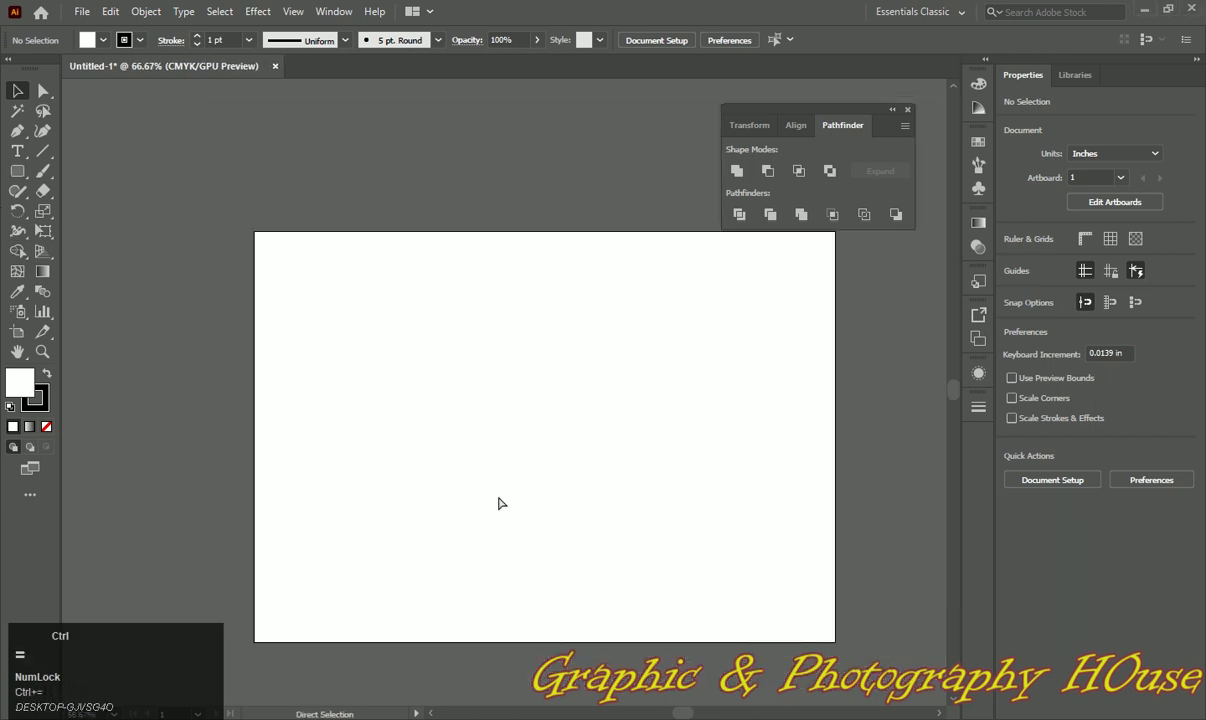
key("space")
left_click_drag(538, 488, 536, 448)
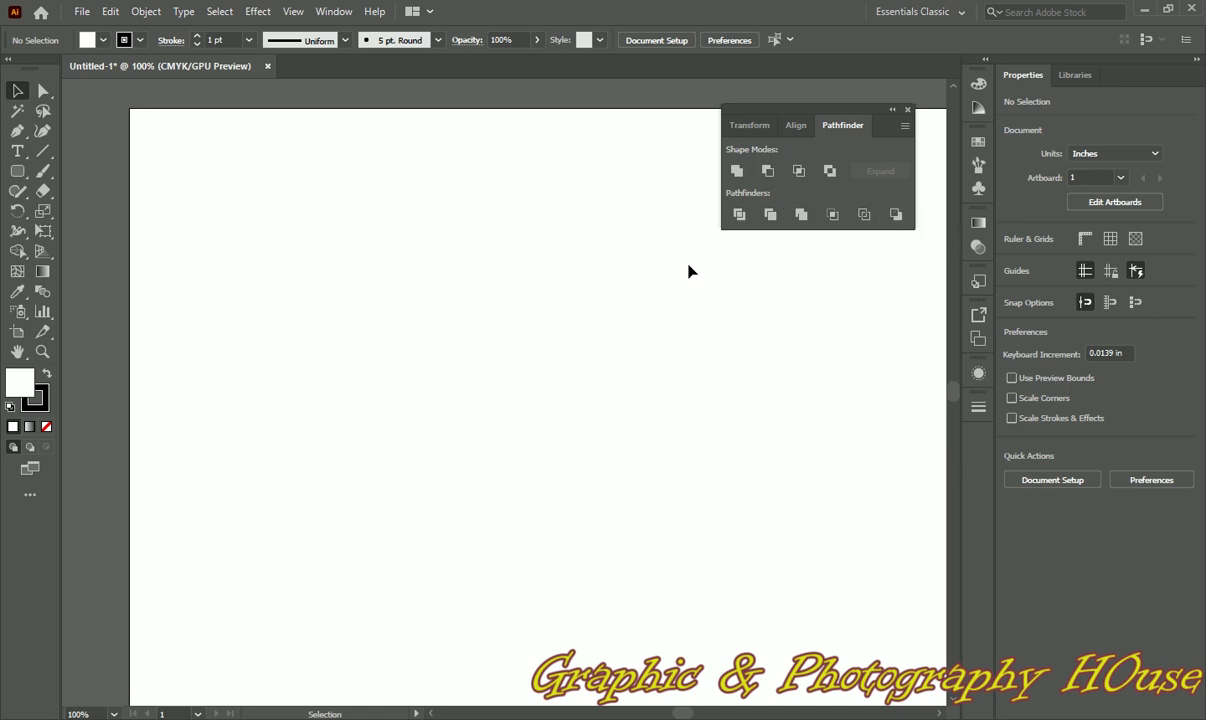
left_click(17, 171)
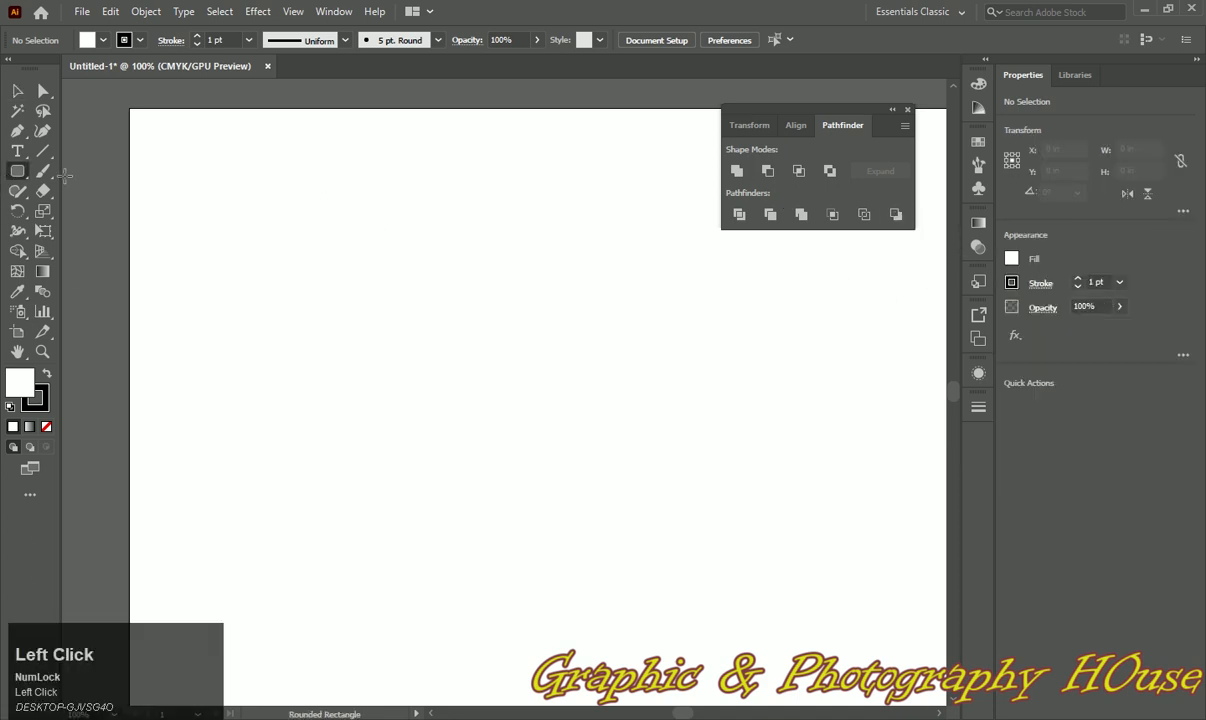
left_click_drag(189, 167, 500, 475)
left_click_drag(424, 217, 711, 541)
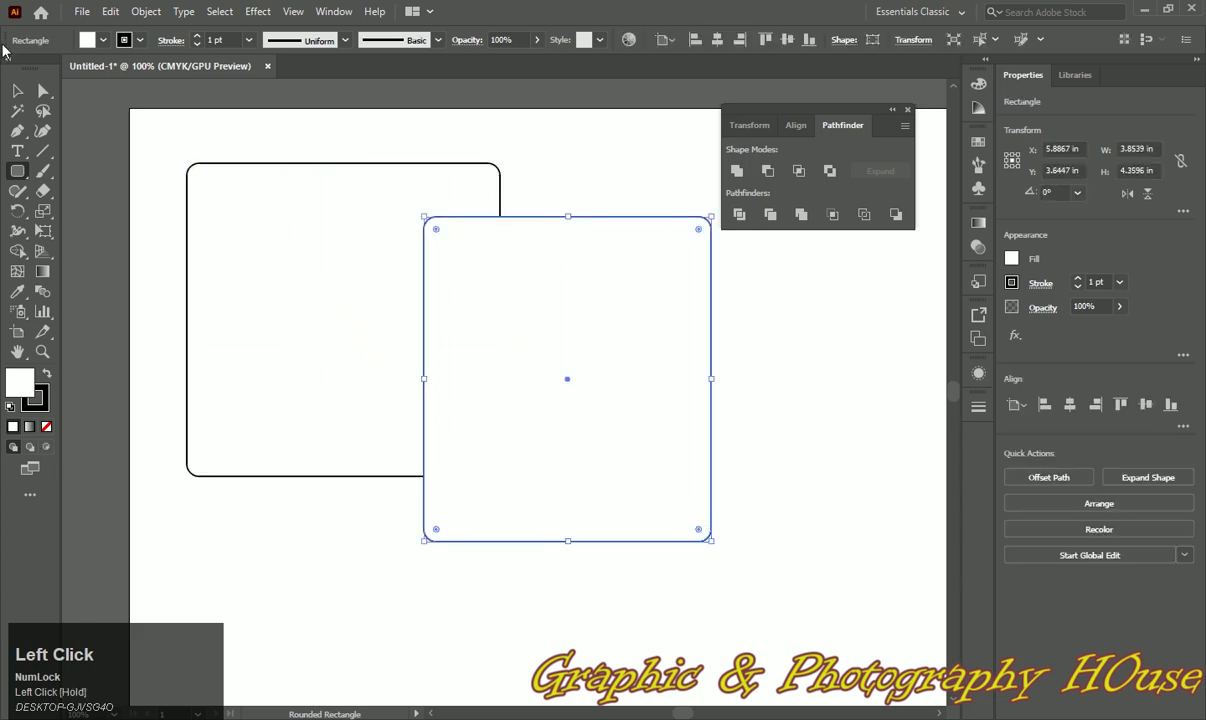
Select both rounded rectangles and subtract the back one from the front one with Pathfinder Minus Back
left_click(17, 90)
left_click_drag(126, 113, 633, 466)
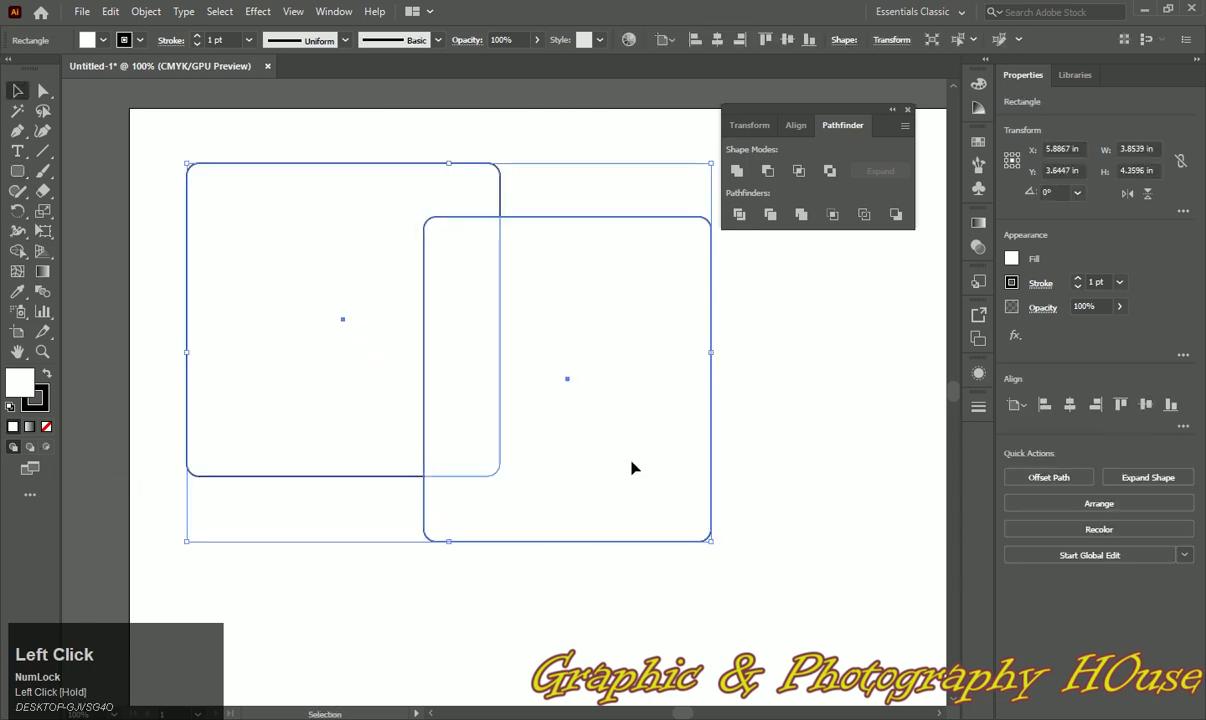
left_click(896, 215)
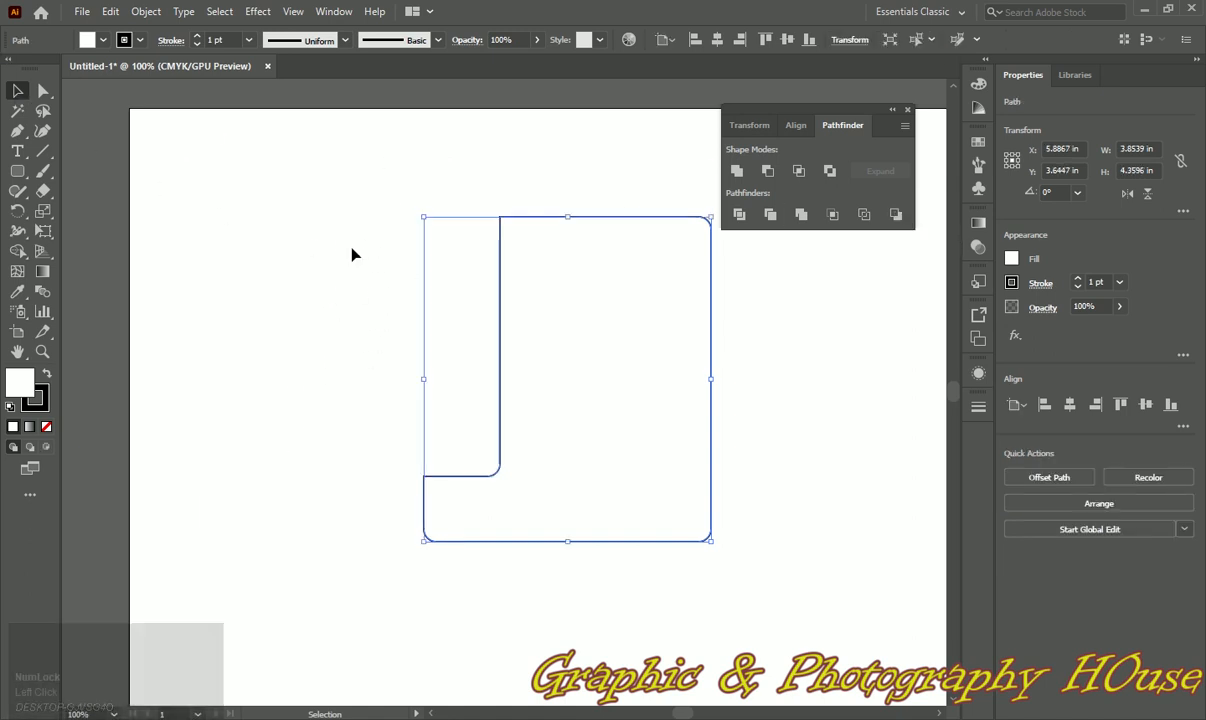
Move the cut rounded shape to the artboard's upper-left area and enlarge it from its lower-right corner
left_click(621, 217)
left_click_drag(620, 219, 368, 145)
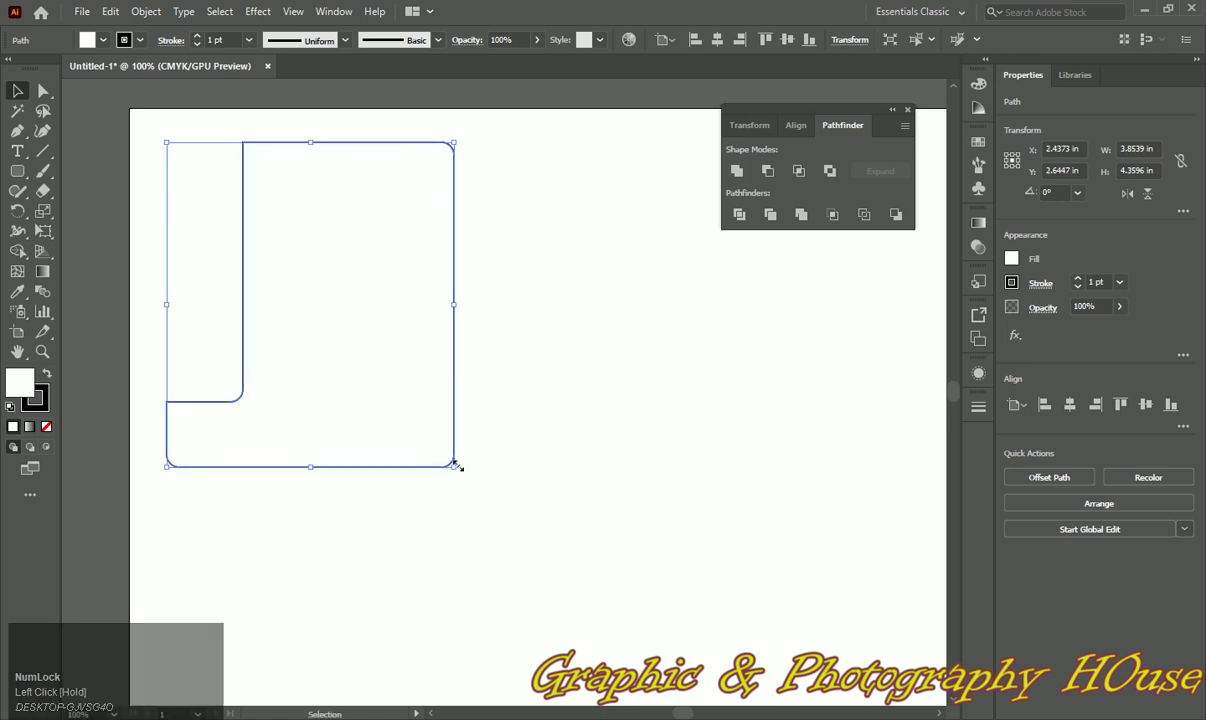
left_click_drag(458, 464, 522, 492)
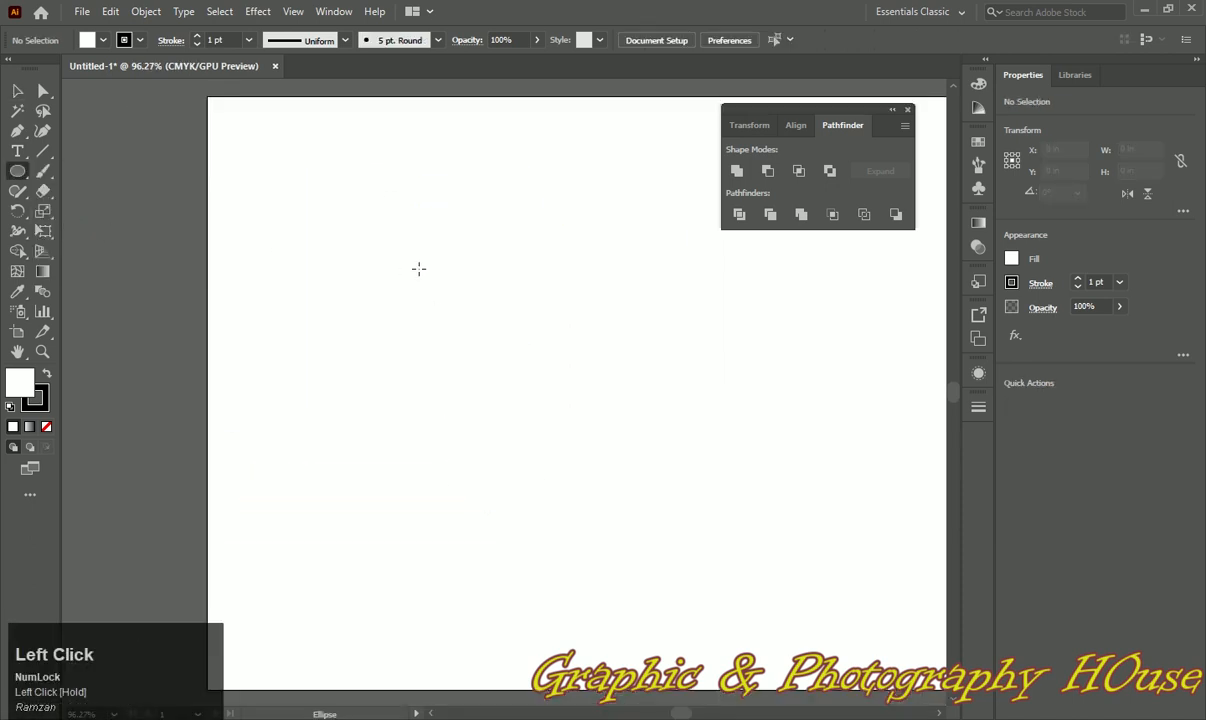
Draw an ellipse about 4.53 × 4.80 in and a second one about 4.10 × 4.26 in overlapping its right side
left_click_drag(339, 197, 666, 544)
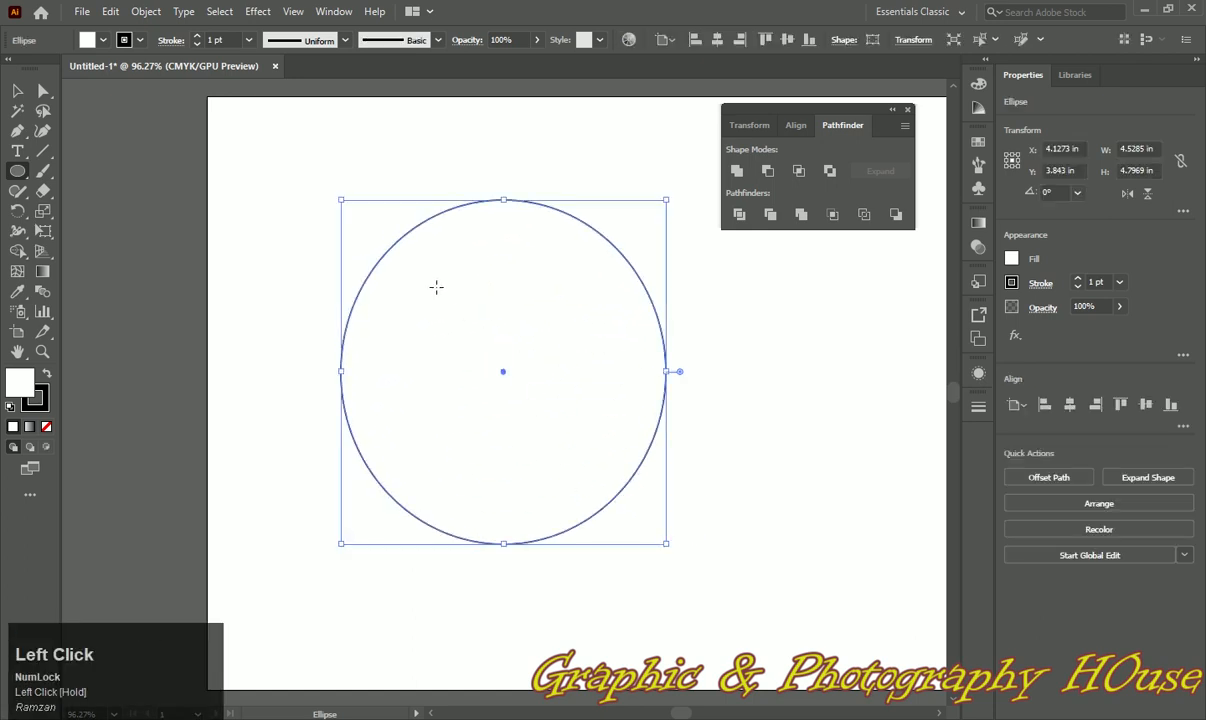
left_click_drag(549, 226, 845, 532)
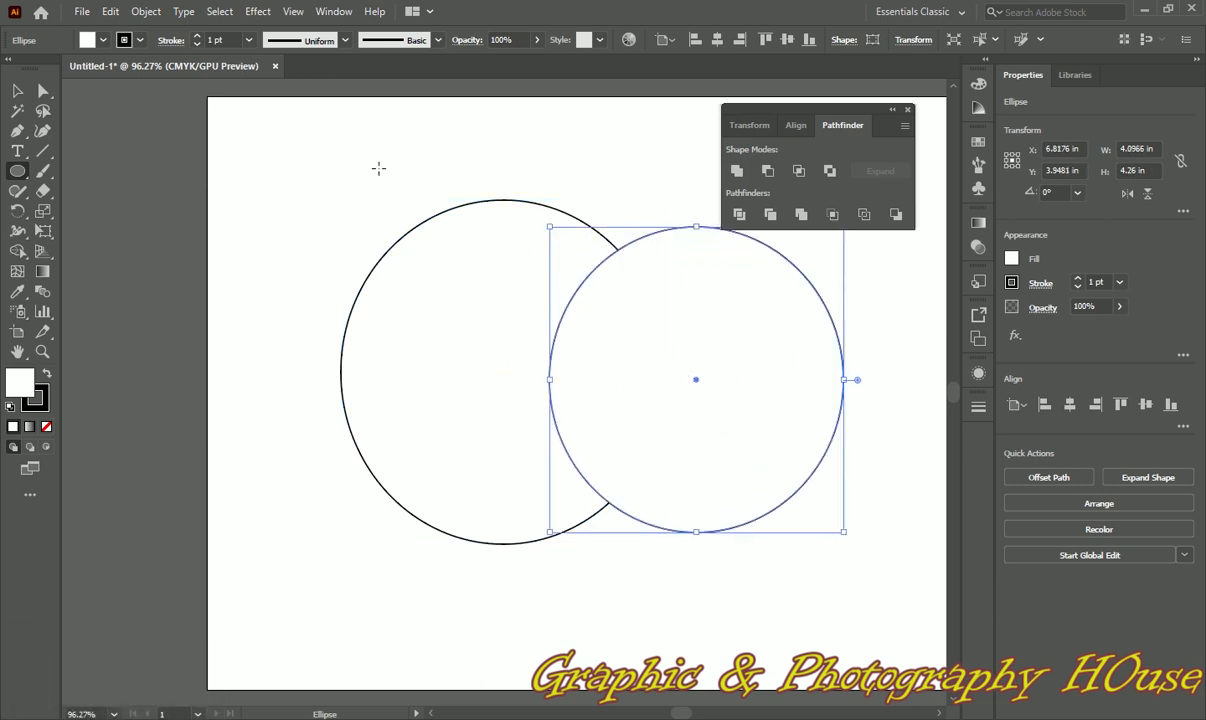
Intersect both ellipses with Pathfinder, and move the resulting lens up and left and enlarge it to about 2.33 × 4.40 in
key("v")
left_click_drag(404, 178, 875, 552)
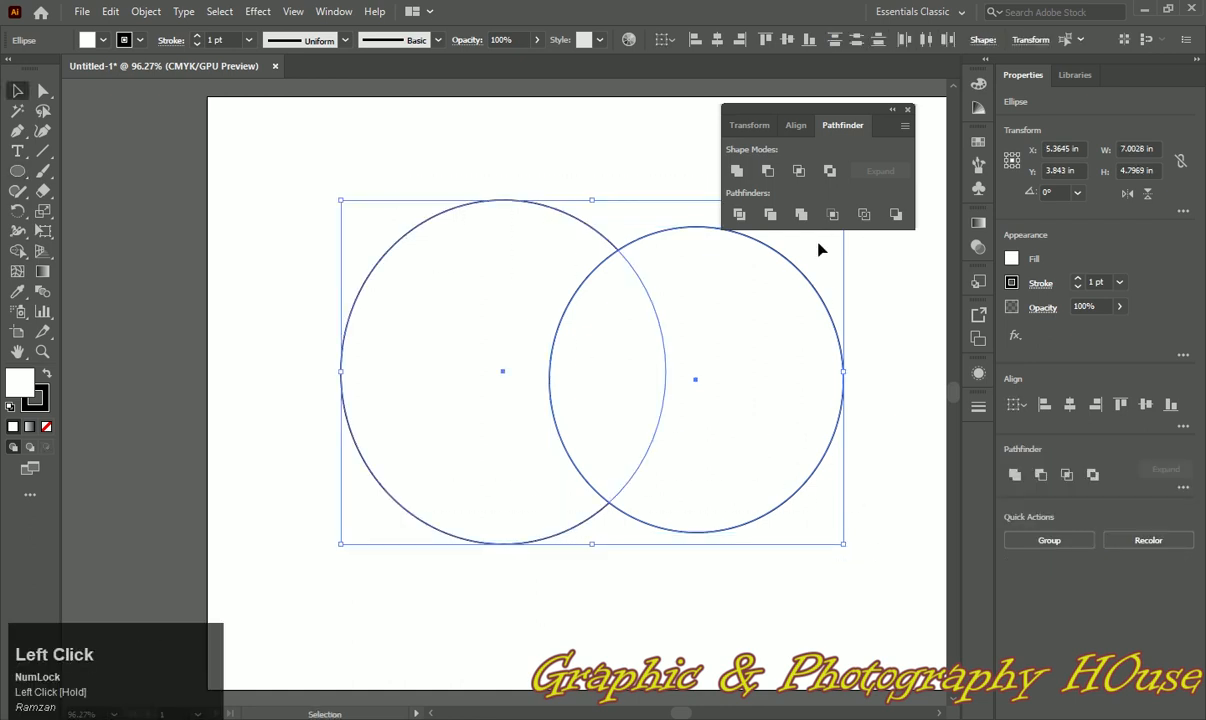
left_click(800, 172)
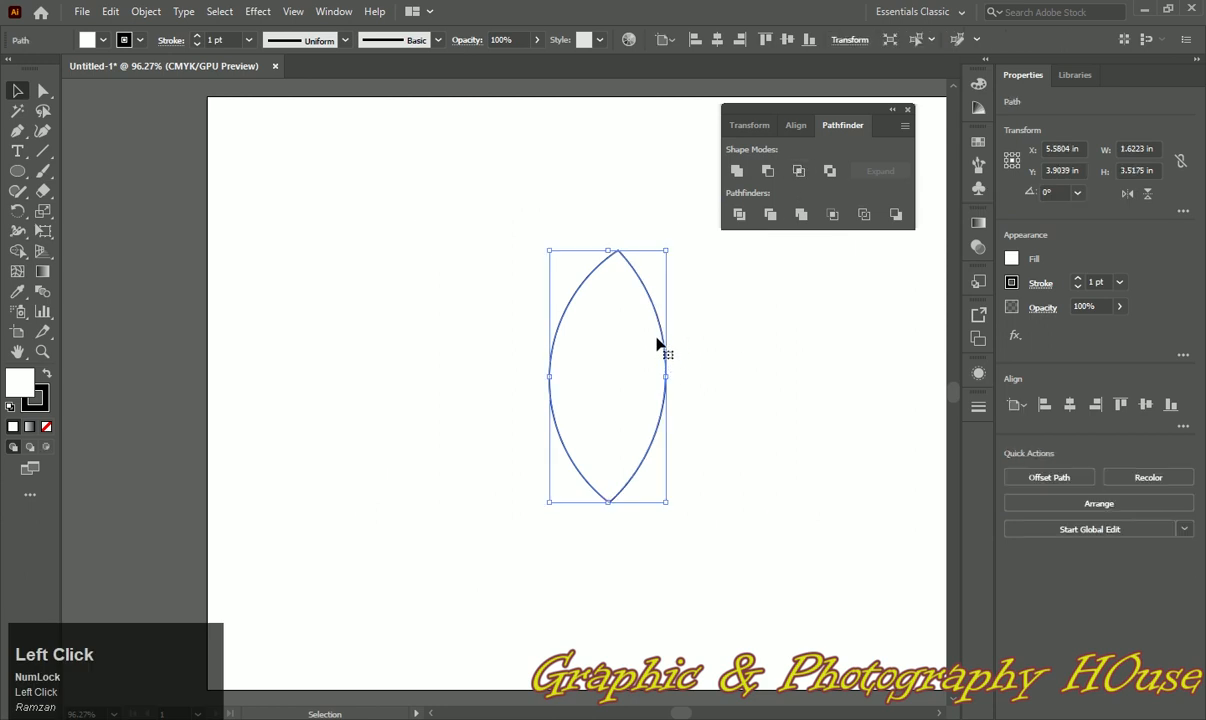
left_click_drag(660, 323, 584, 294)
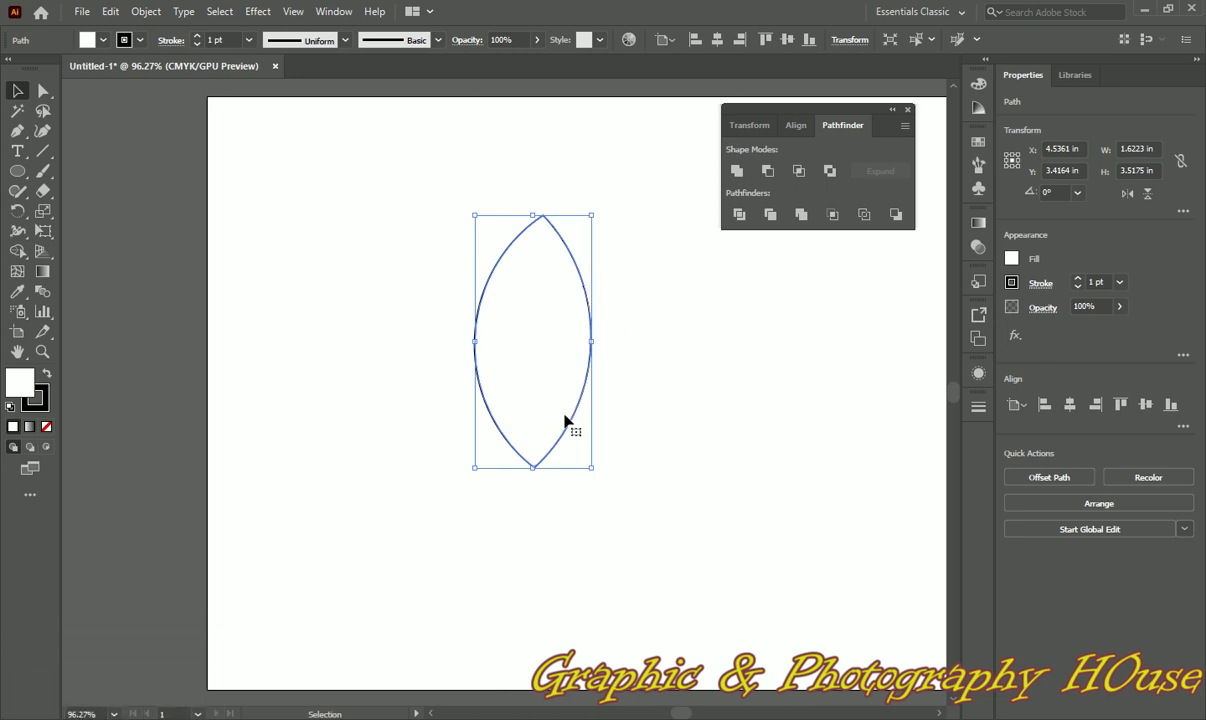
left_click_drag(592, 468, 642, 531)
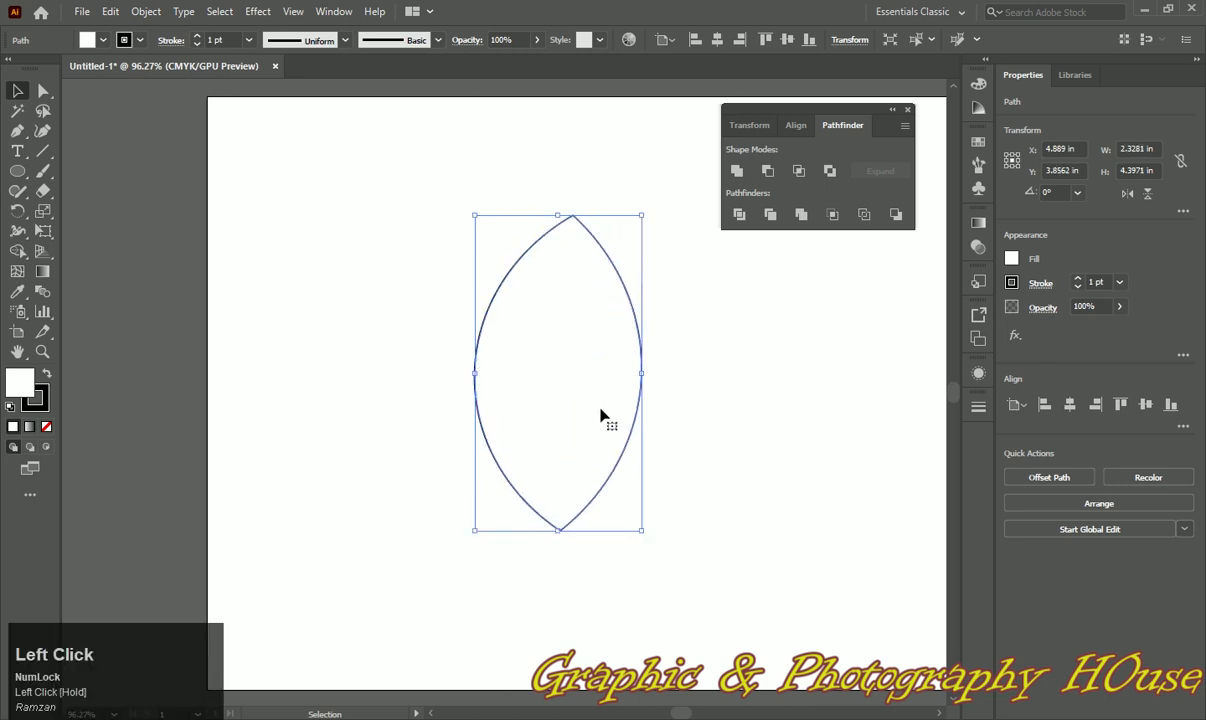
Clear the lens shape and draw two overlapping rounded rectangles, about 6.27 × 4.80 in and 4.65 × 3.33 in
left_click_drag(631, 440, 565, 403)
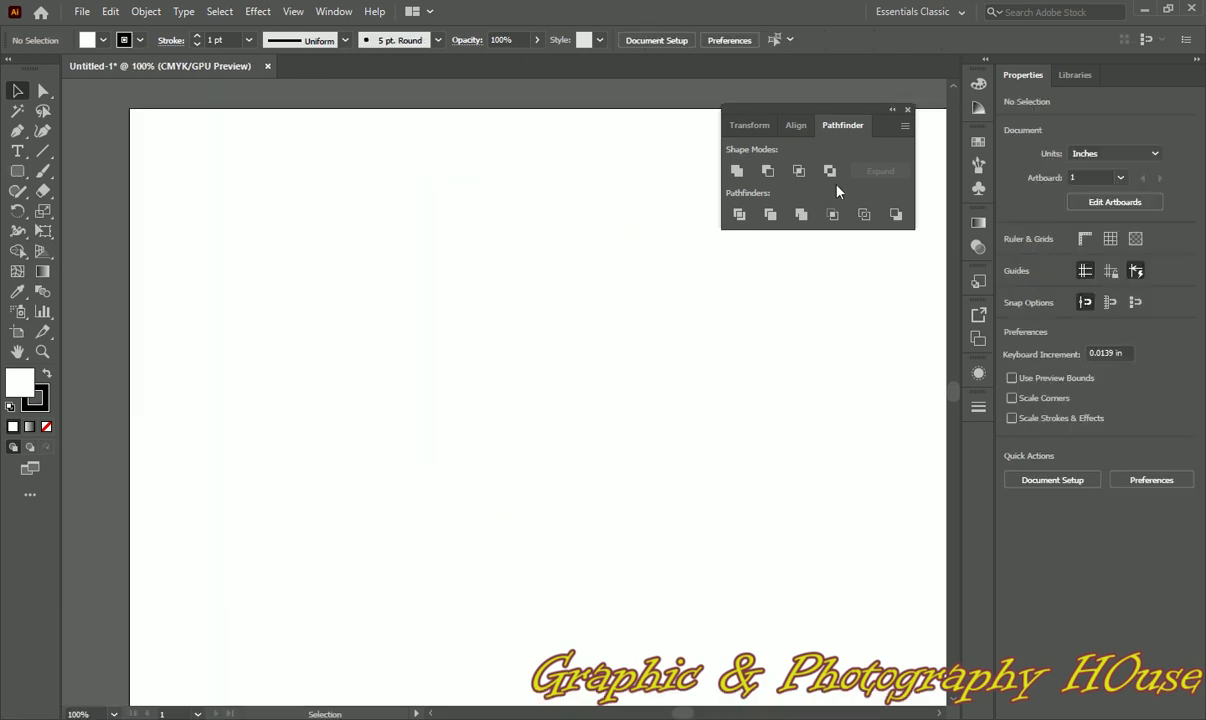
left_click(17, 172)
left_click_drag(137, 170, 604, 526)
left_click_drag(536, 220, 882, 466)
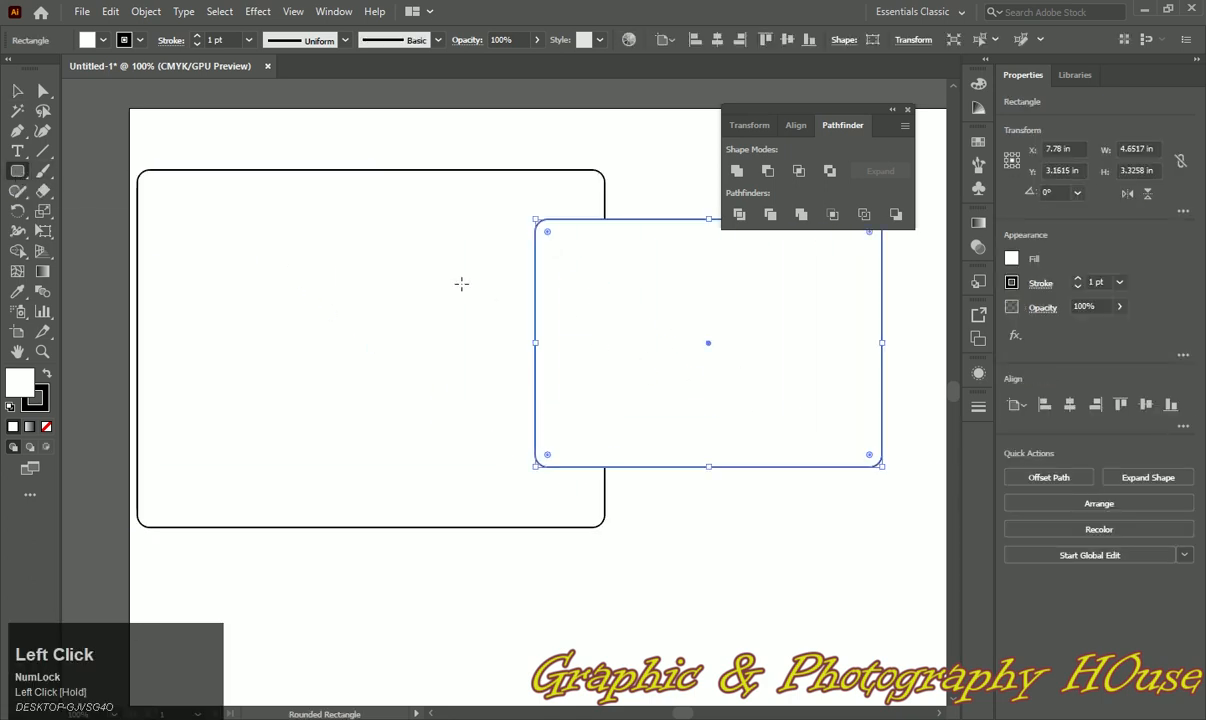
Move the smaller rounded rectangle further left over the larger one and stretch it downward to about 3.64 in high
left_click(17, 90)
left_click_drag(535, 320, 508, 314)
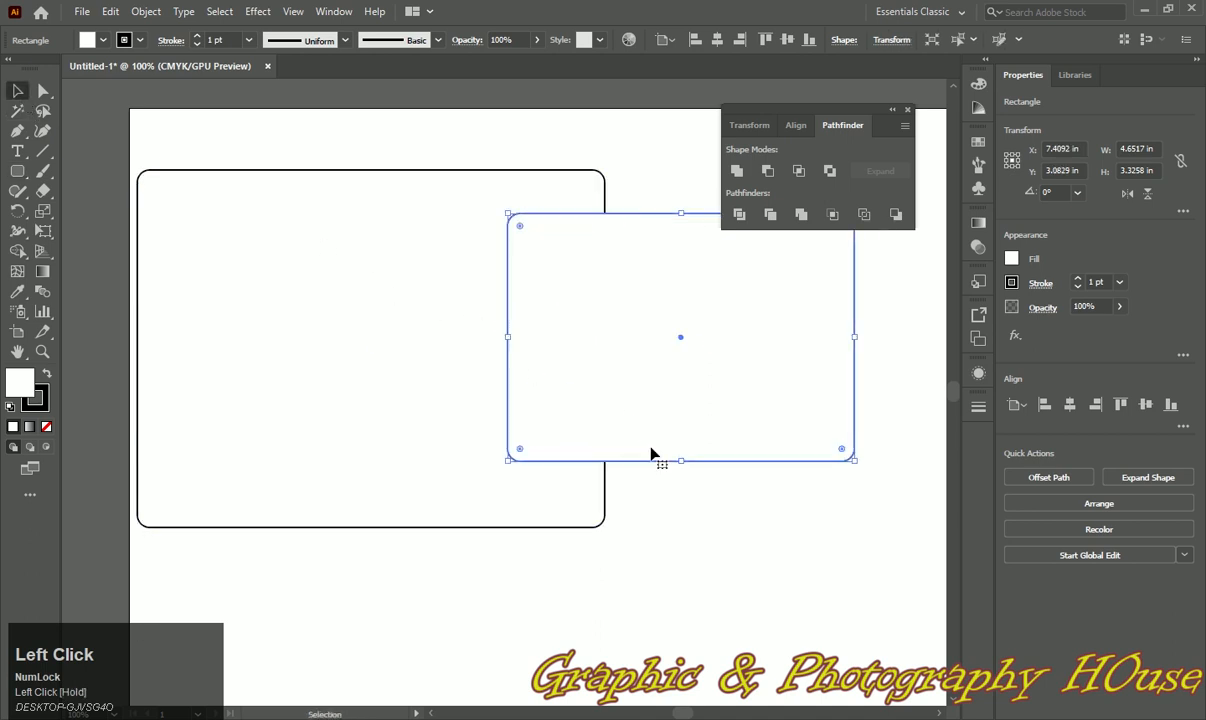
left_click_drag(681, 463, 681, 485)
Select both rounded rectangles, apply Pathfinder Exclude to them, and ungroup the resulting pieces
left_click_drag(140, 129, 895, 545)
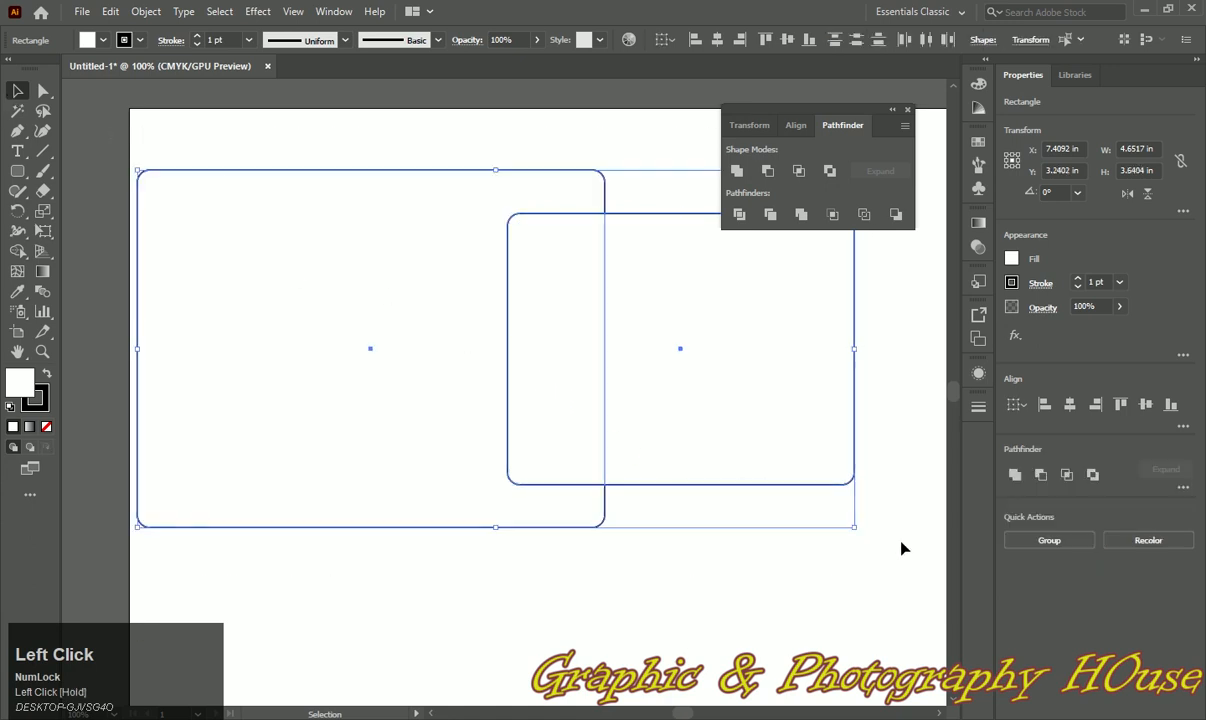
left_click(829, 171)
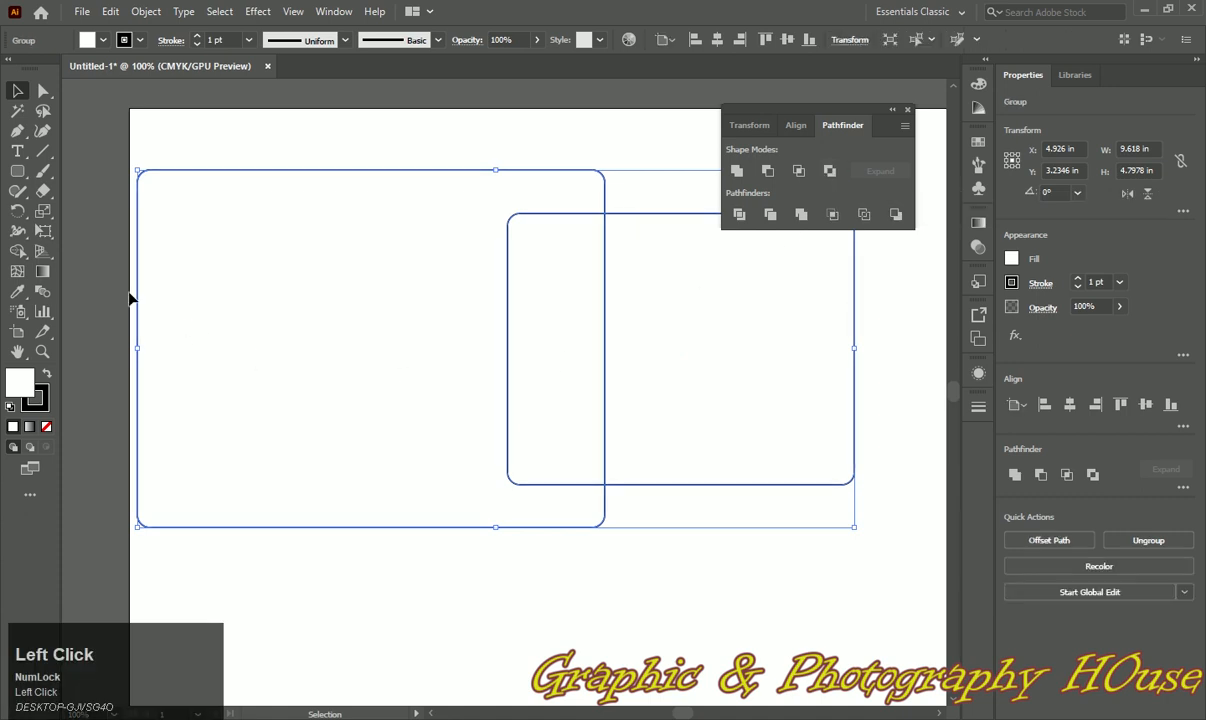
key("ctrl+minus")
key("ctrl+minus")
right_click(572, 373)
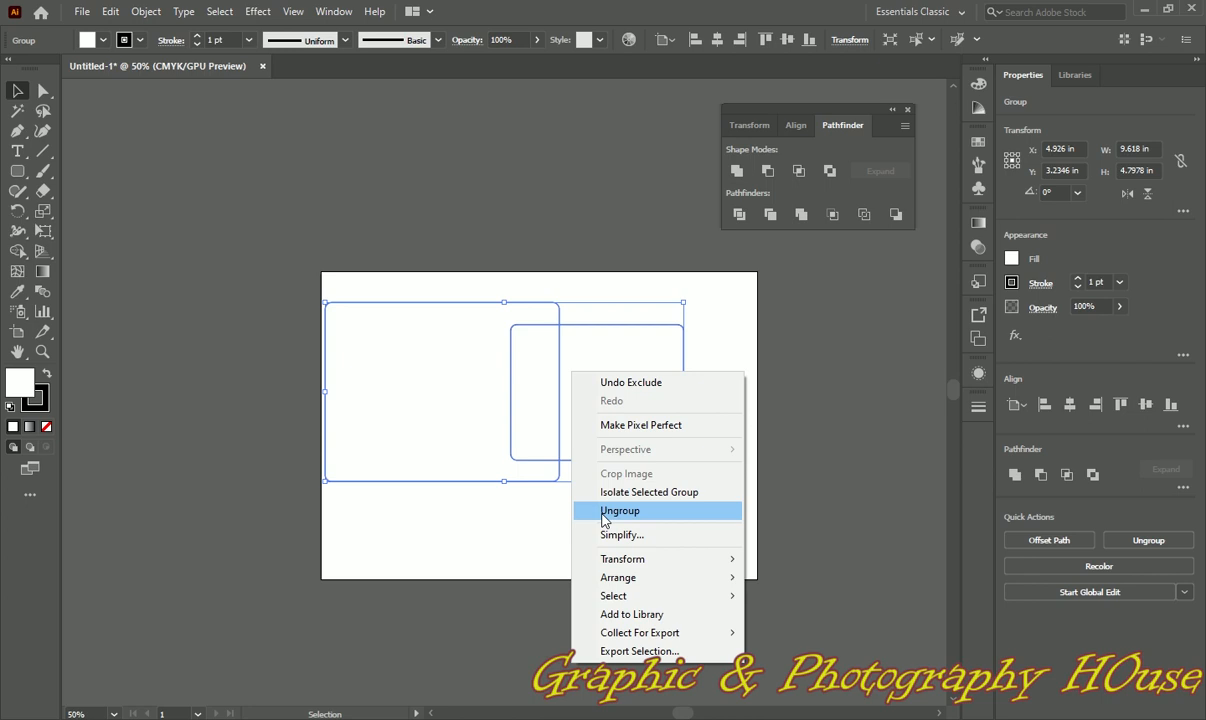
left_click(603, 511)
left_click(487, 530)
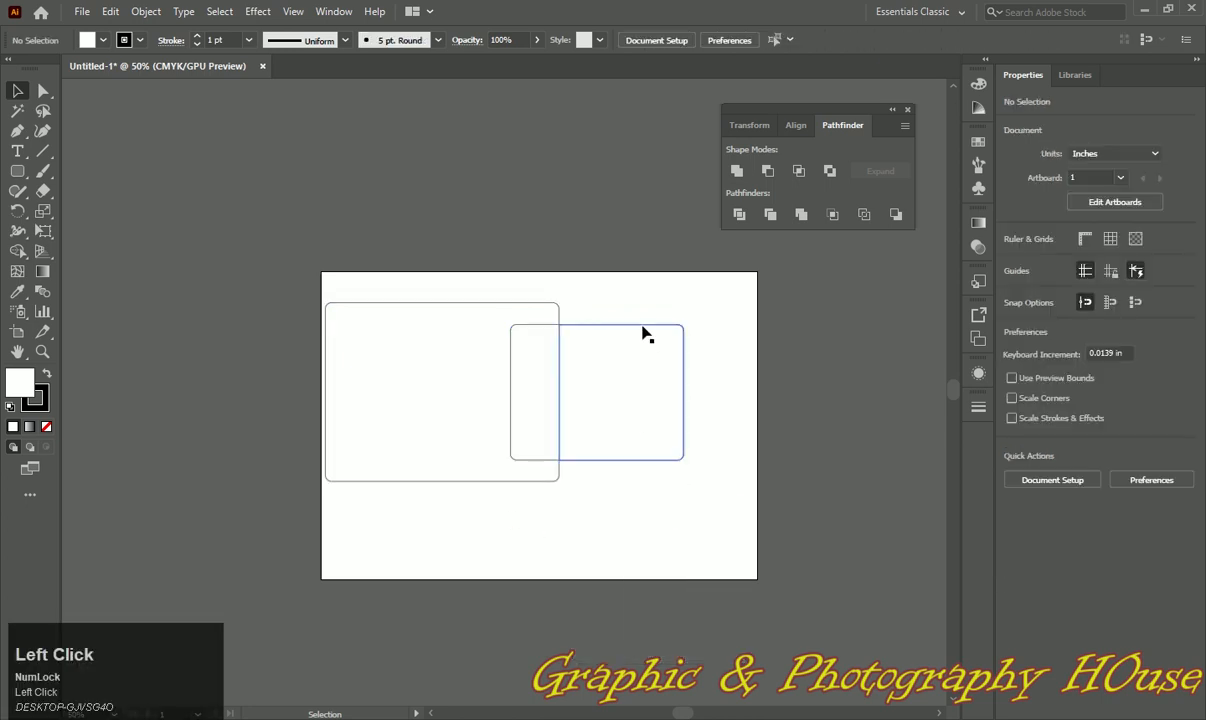
Delete the right-hand piece of the excluded shapes and move the remaining notched piece to the middle of the artboard
left_click(640, 327)
left_click_drag(684, 438, 732, 439)
key("Delete")
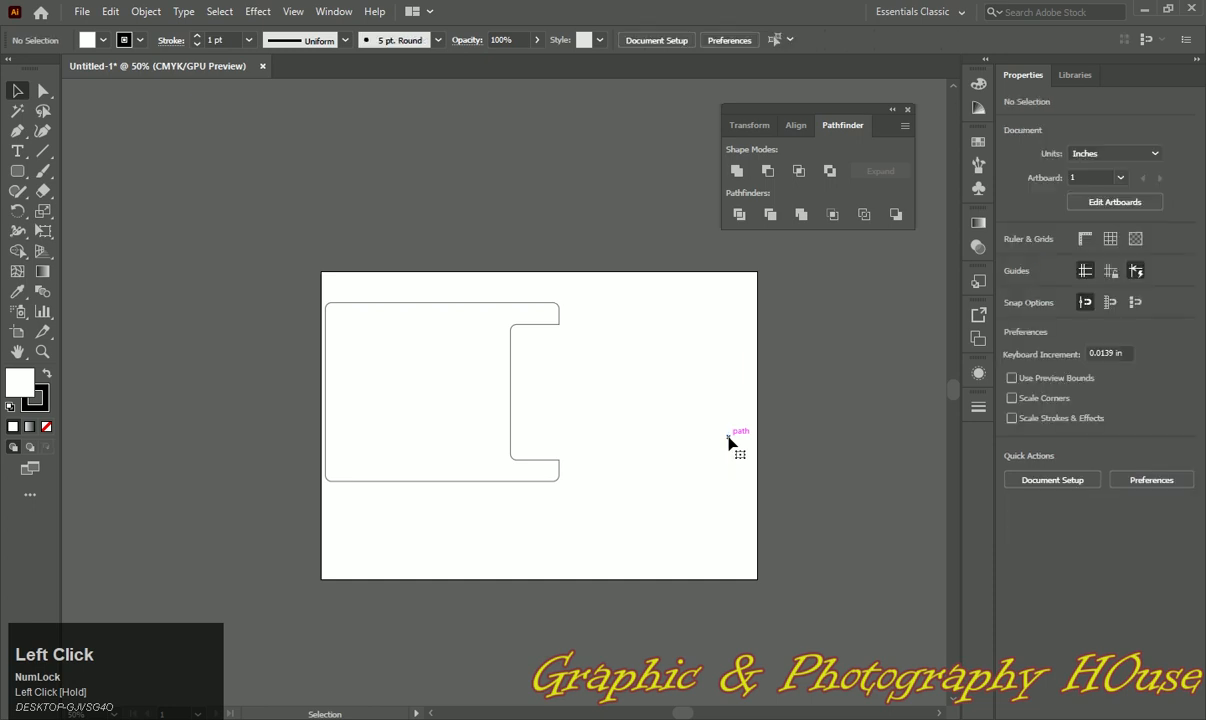
left_click_drag(392, 361, 472, 384)
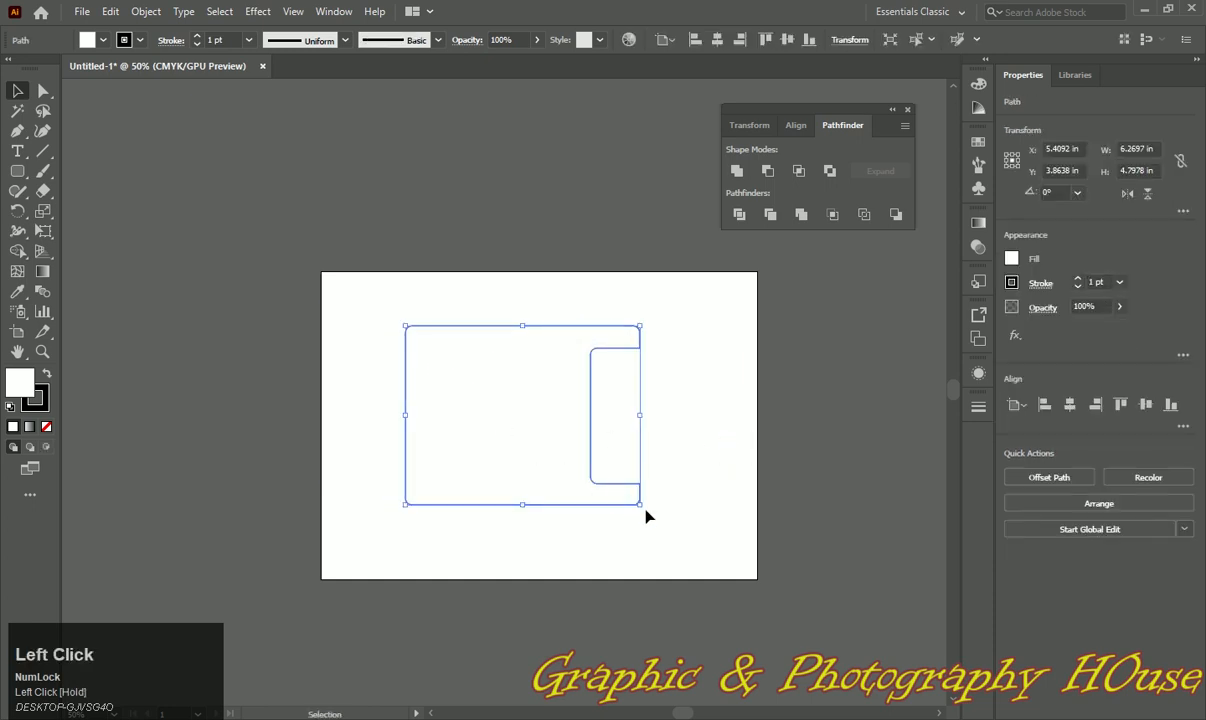
Clear the notched piece and draw two overlapping rounded rectangles, about 5.89 × 4.13 in and 4.70 × 3.64 in
left_click_drag(646, 511, 638, 252)
left_click_drag(331, 298, 551, 452)
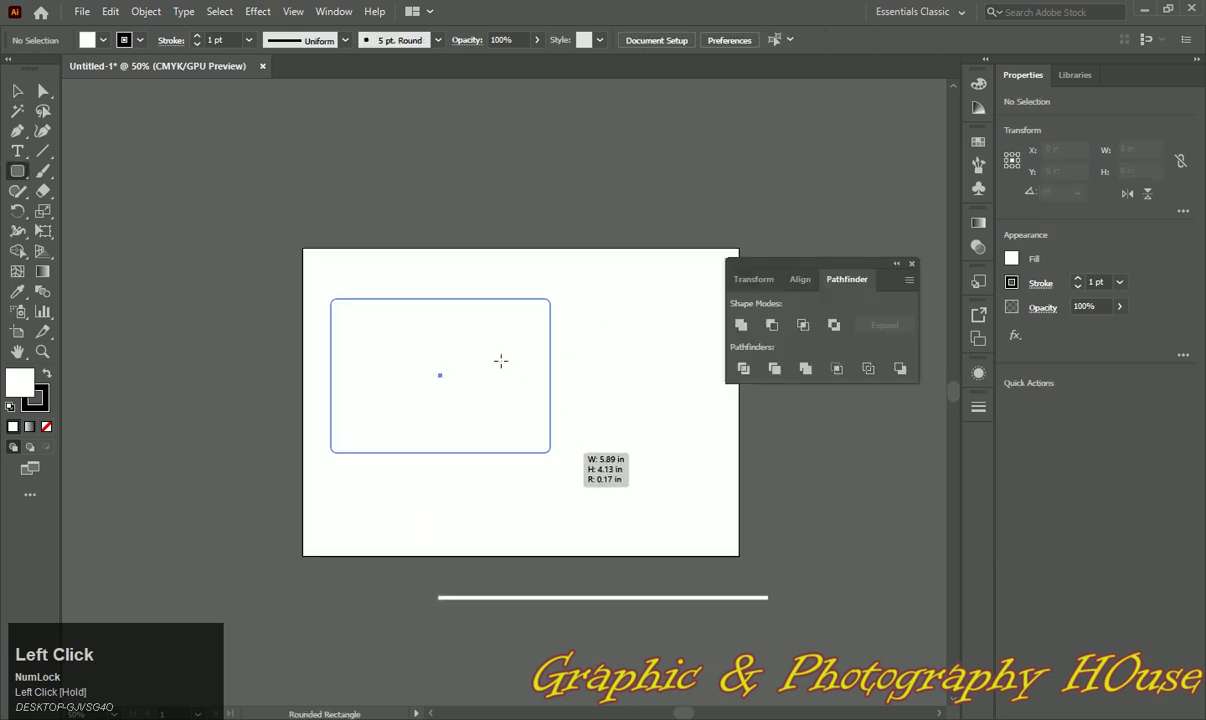
left_click_drag(468, 368, 643, 502)
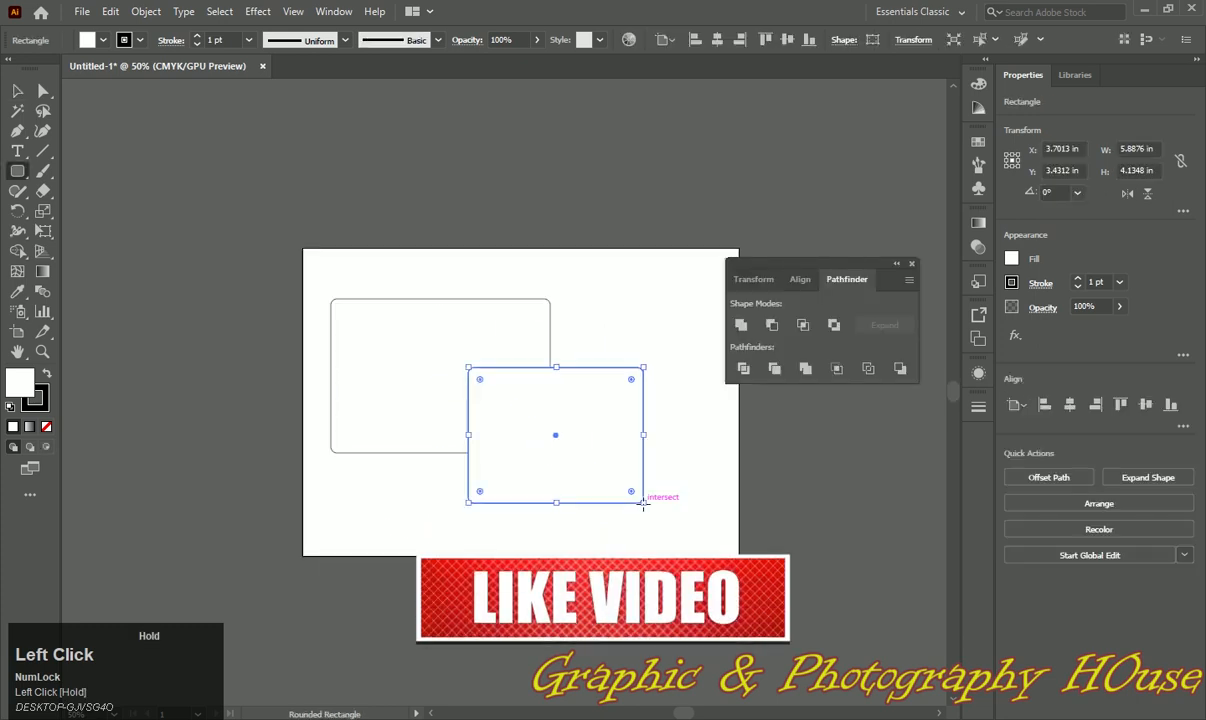
Select both rounded rectangles, split them with Pathfinder Divide, and ungroup the resulting pieces
left_click(17, 90)
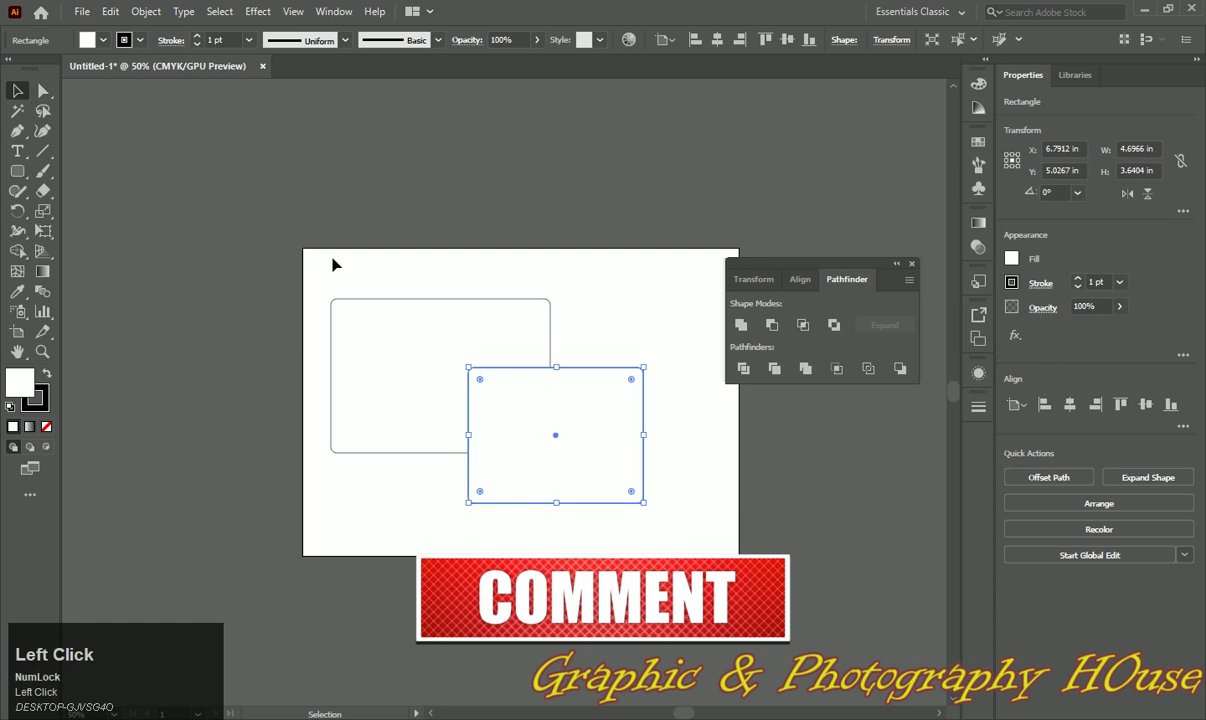
left_click_drag(331, 287, 657, 494)
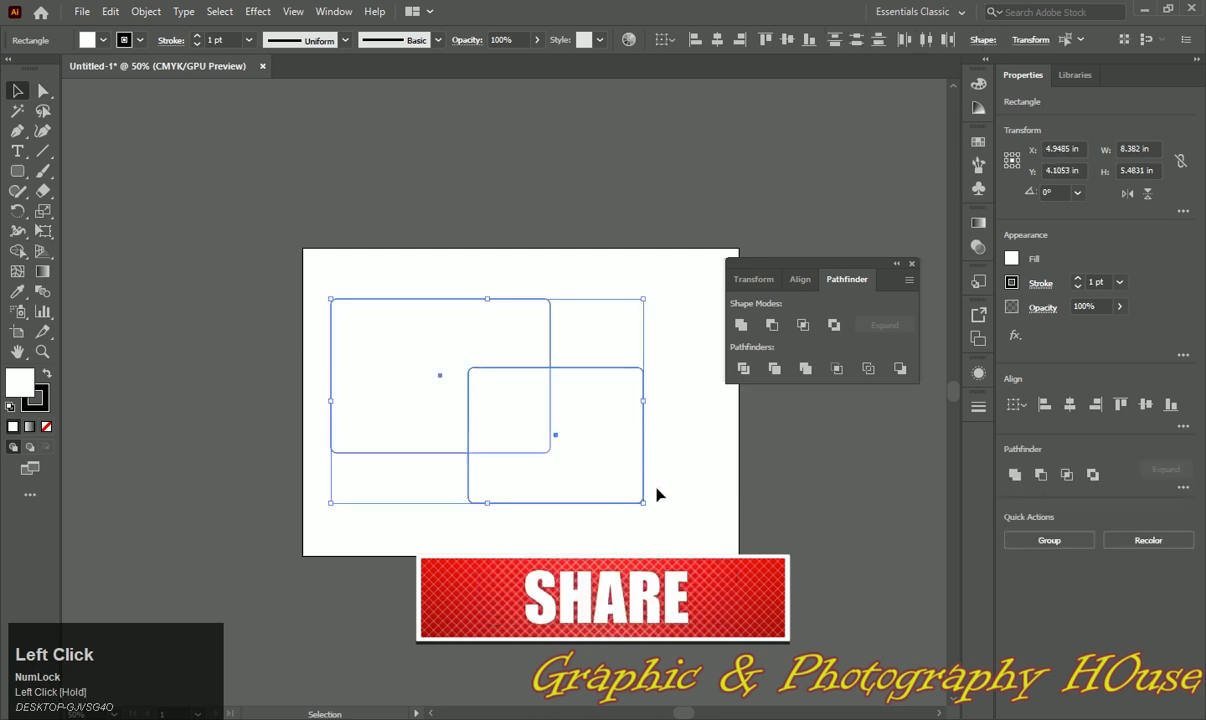
left_click(743, 369)
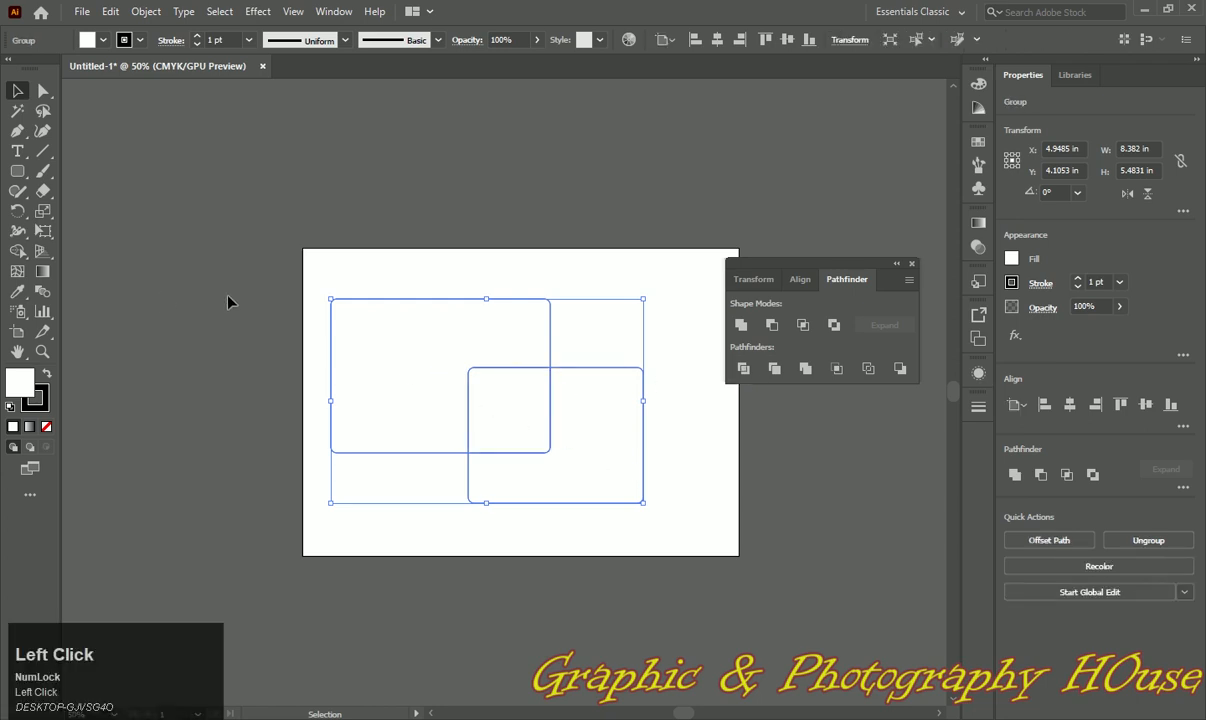
right_click(492, 382)
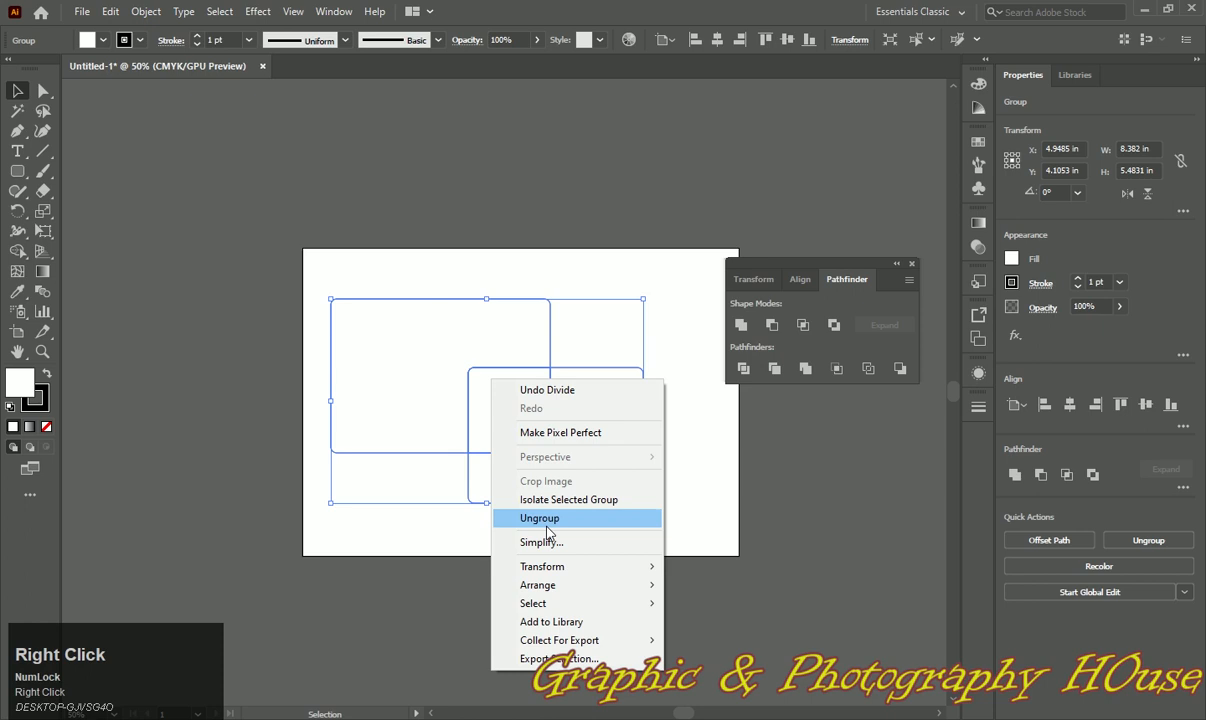
left_click(546, 530)
left_click(650, 432)
Move the three divided pieces apart, with the overlap square at the artboard's upper right and the cut rectangle at the upper left
left_click_drag(643, 440, 668, 453)
left_click_drag(609, 385, 595, 442)
left_click_drag(551, 403, 650, 391)
left_click_drag(418, 307, 410, 279)
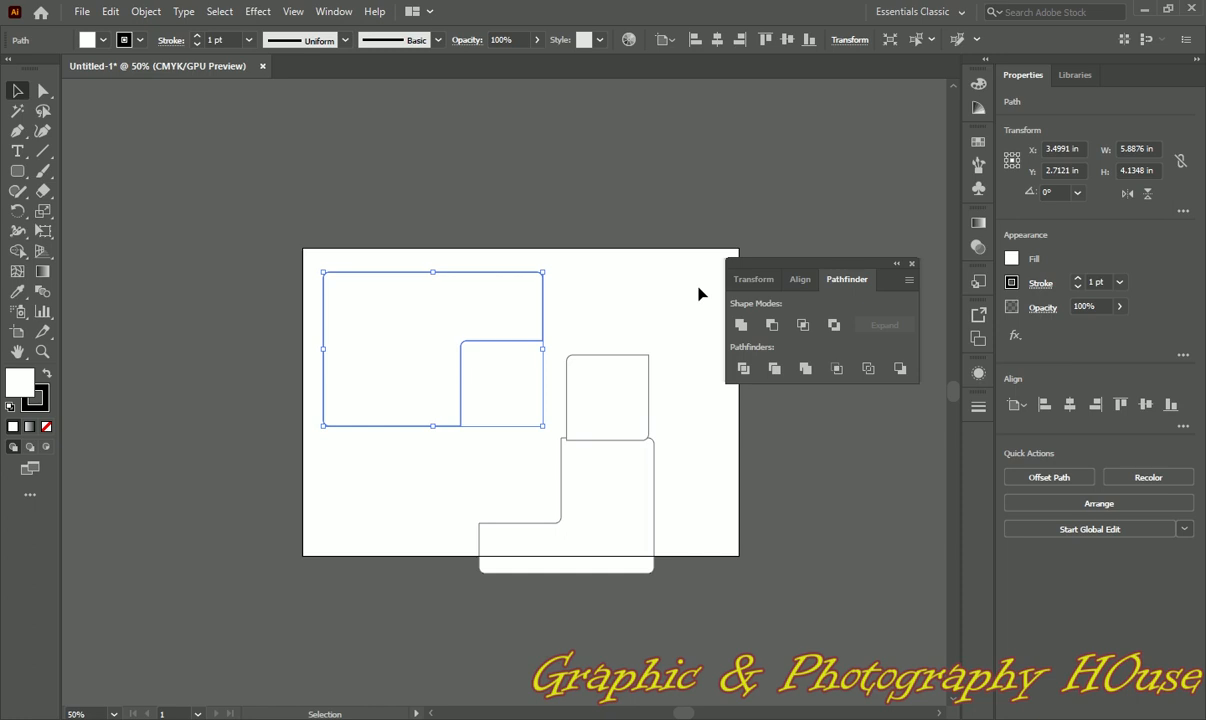
left_click_drag(636, 365, 660, 294)
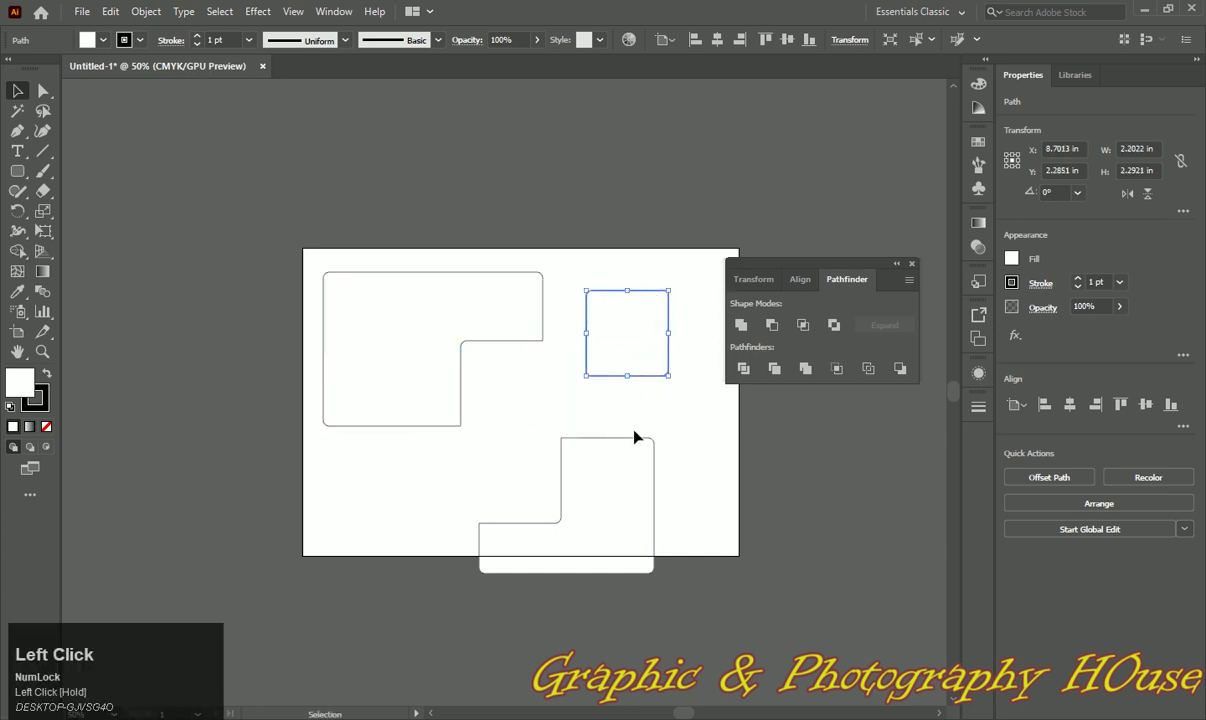
Move the lower L-shaped piece against the notch of the upper-left piece, and clear all divided pieces from the artboard
left_click(640, 396)
left_click_drag(608, 441, 517, 348)
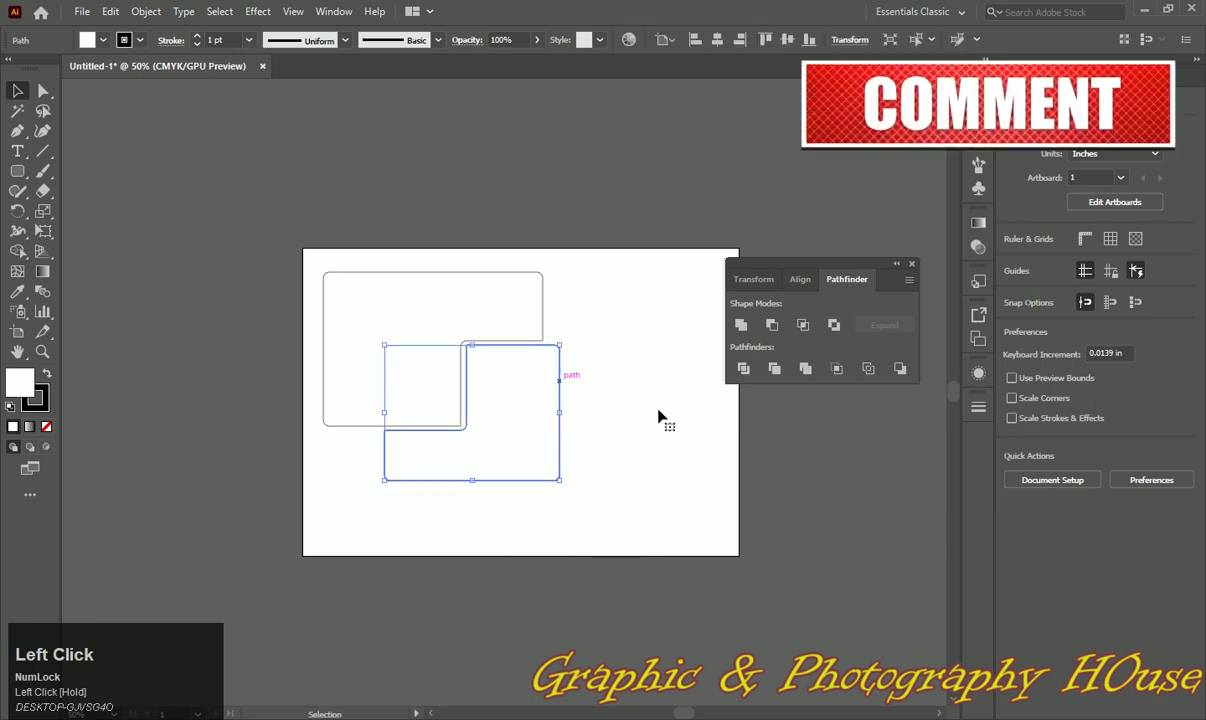
left_click(309, 433)
left_click_drag(302, 254, 560, 458)
left_click_drag(458, 363, 655, 438)
key("Delete")
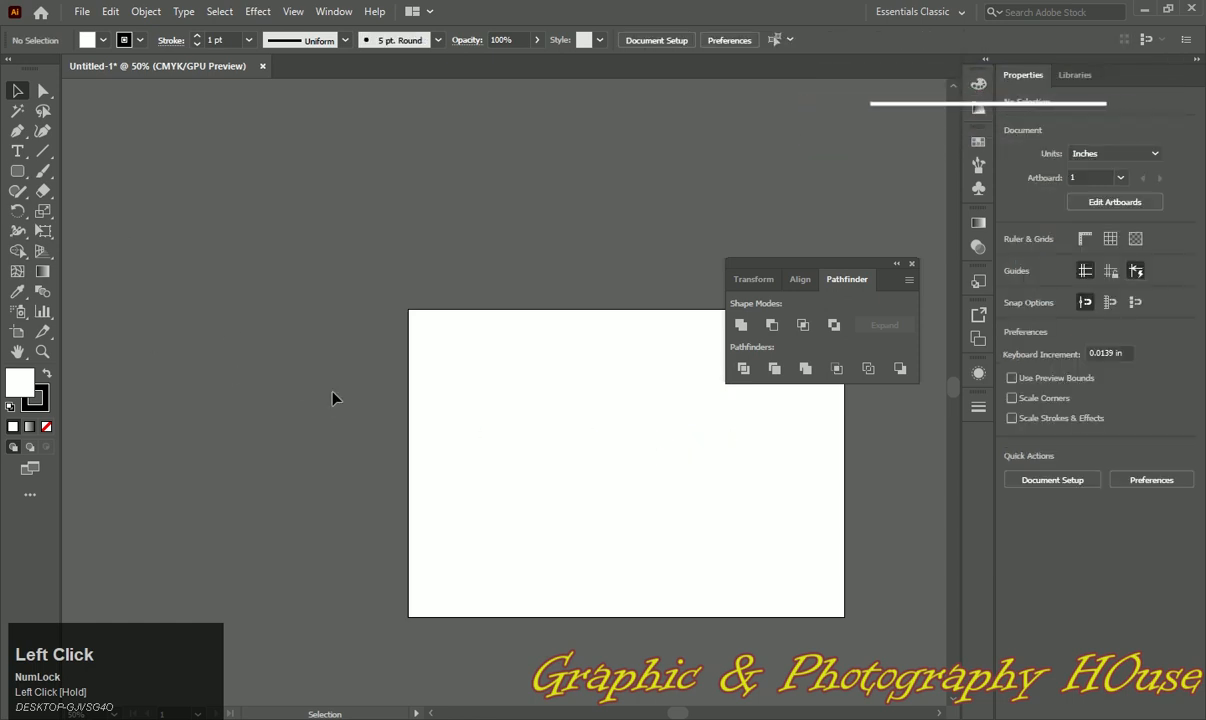
Draw two overlapping rounded rectangles, about 5.53 × 3.66 in and 5.44 × 4.07 in, the second covering the first one's lower-right corner
left_click_drag(581, 464, 335, 352)
left_click(17, 171)
left_click_drag(193, 249, 399, 385)
left_click_drag(320, 298, 523, 450)
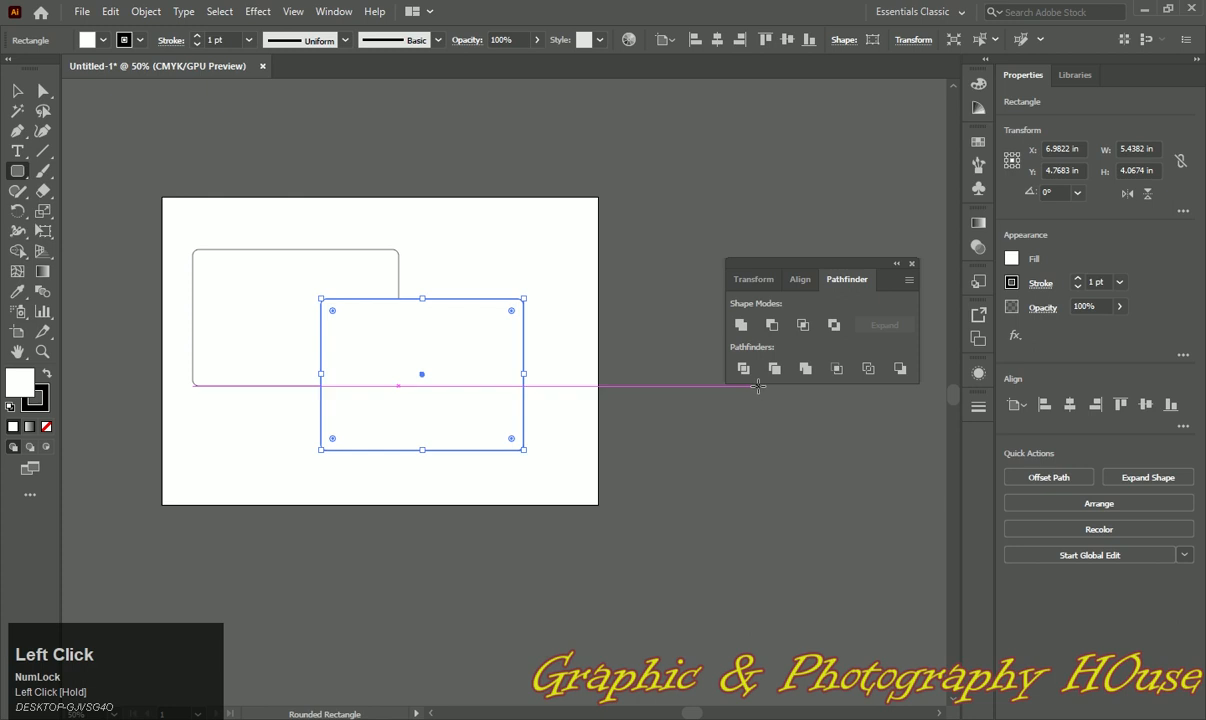
Select both rounded rectangles, apply Pathfinder Trim to them, and ungroup the result
left_click(17, 89)
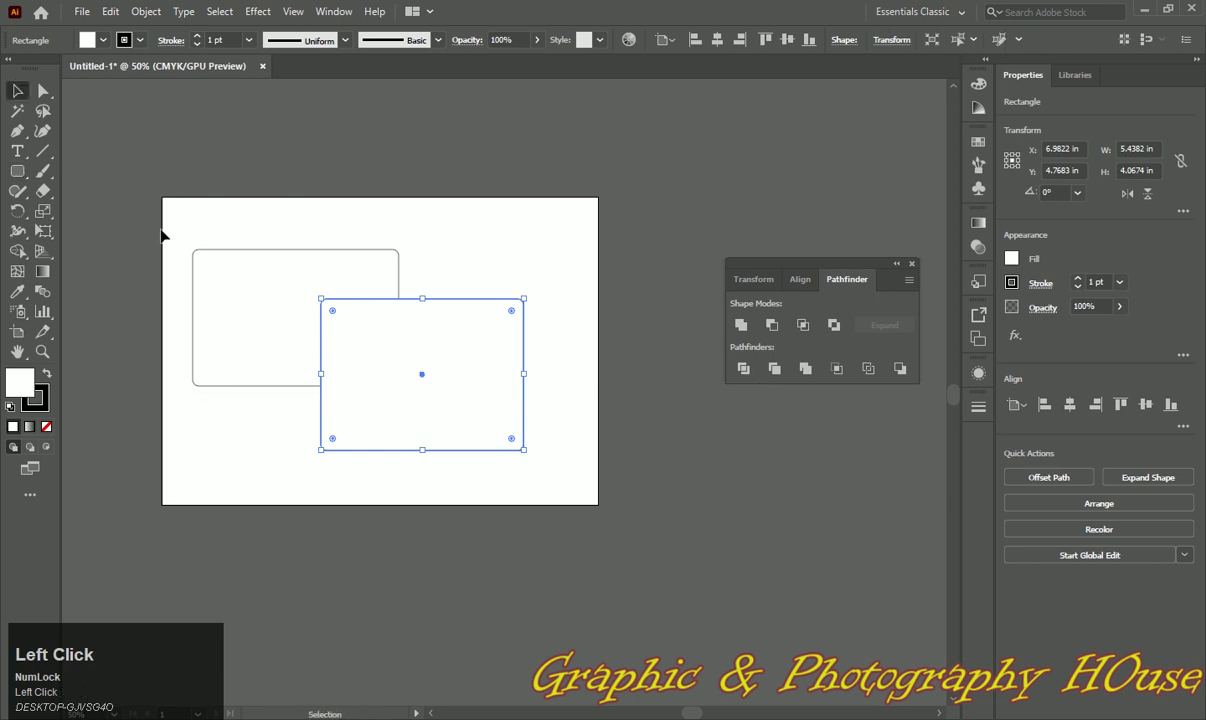
left_click_drag(460, 427, 557, 478)
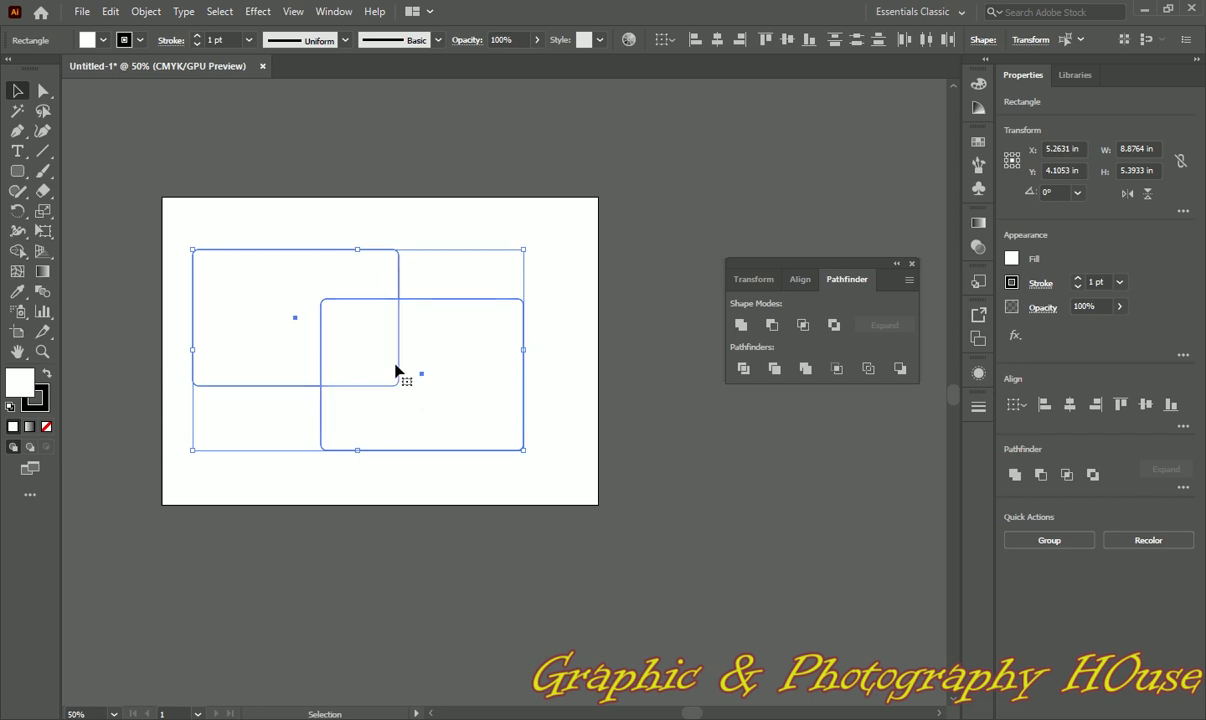
left_click(774, 369)
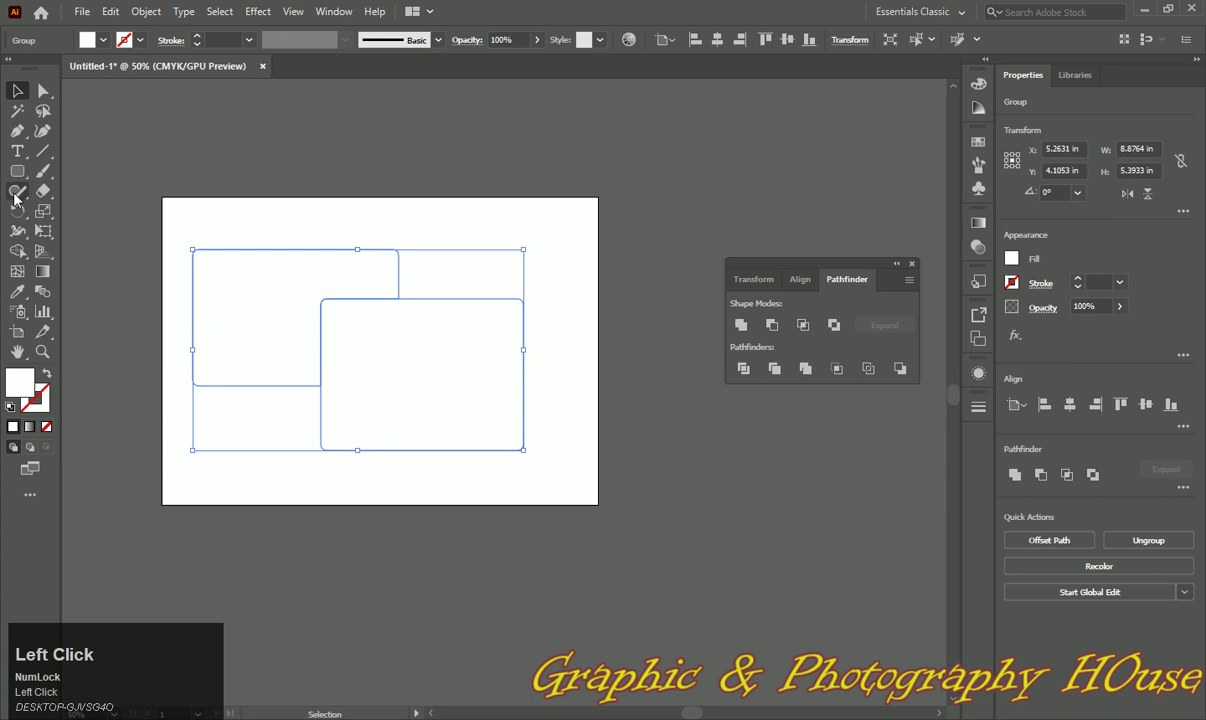
right_click(307, 304)
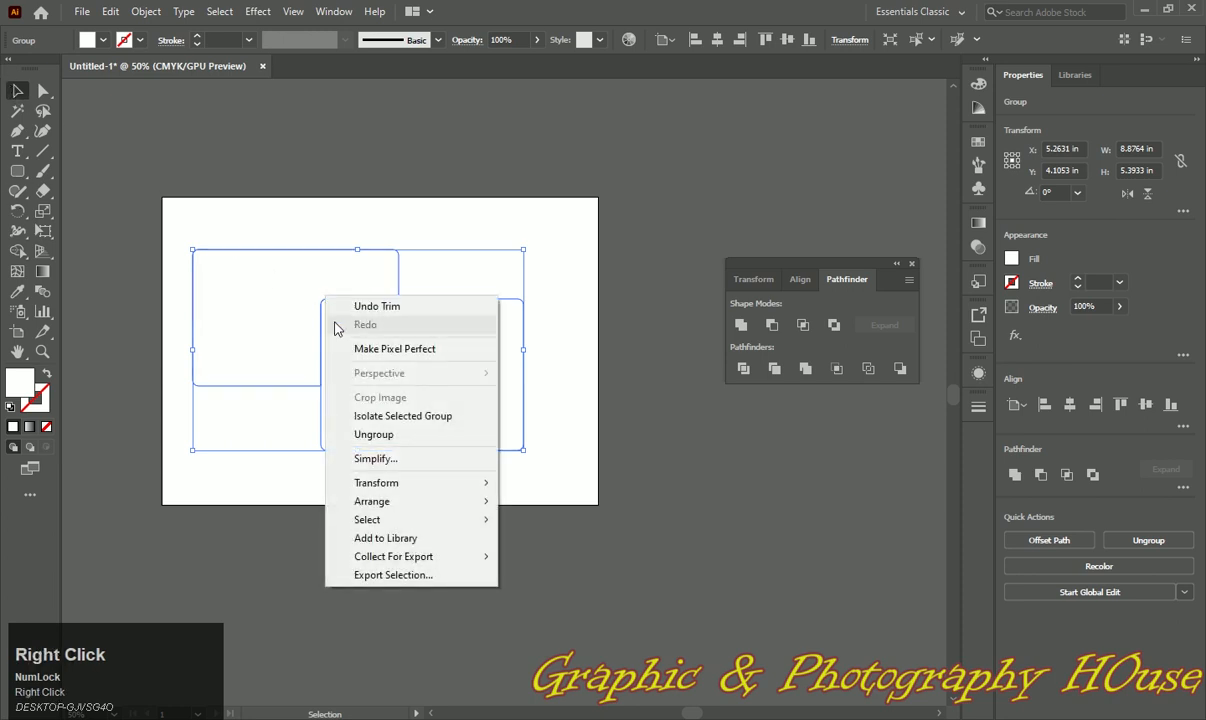
left_click(392, 437)
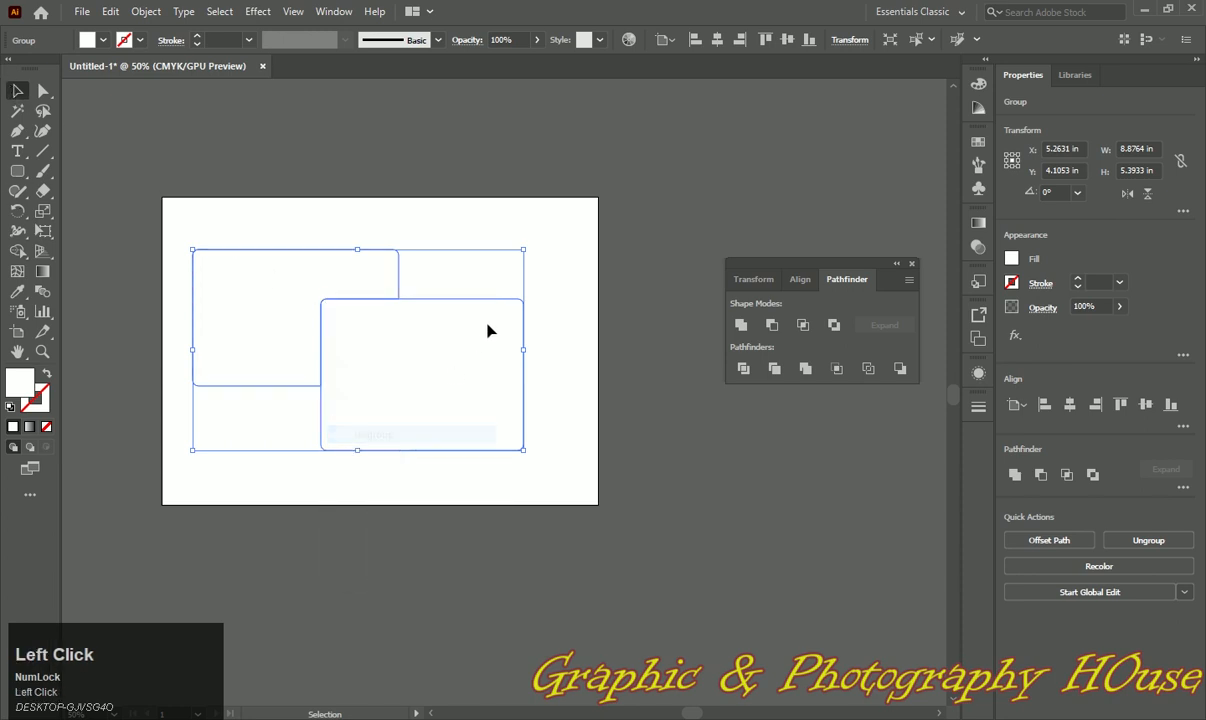
left_click(530, 277)
Move the trimmed front rectangle down past the artboard's right edge to separate it from the cut piece behind it
left_click_drag(180, 205, 516, 427)
left_click(605, 382)
left_click_drag(452, 313, 540, 364)
left_click_drag(312, 297, 316, 342)
Swap the cut piece's fill and stroke, and gather both trimmed pieces near the artboard's middle and delete them
left_click(46, 374)
left_click_drag(207, 285, 314, 288)
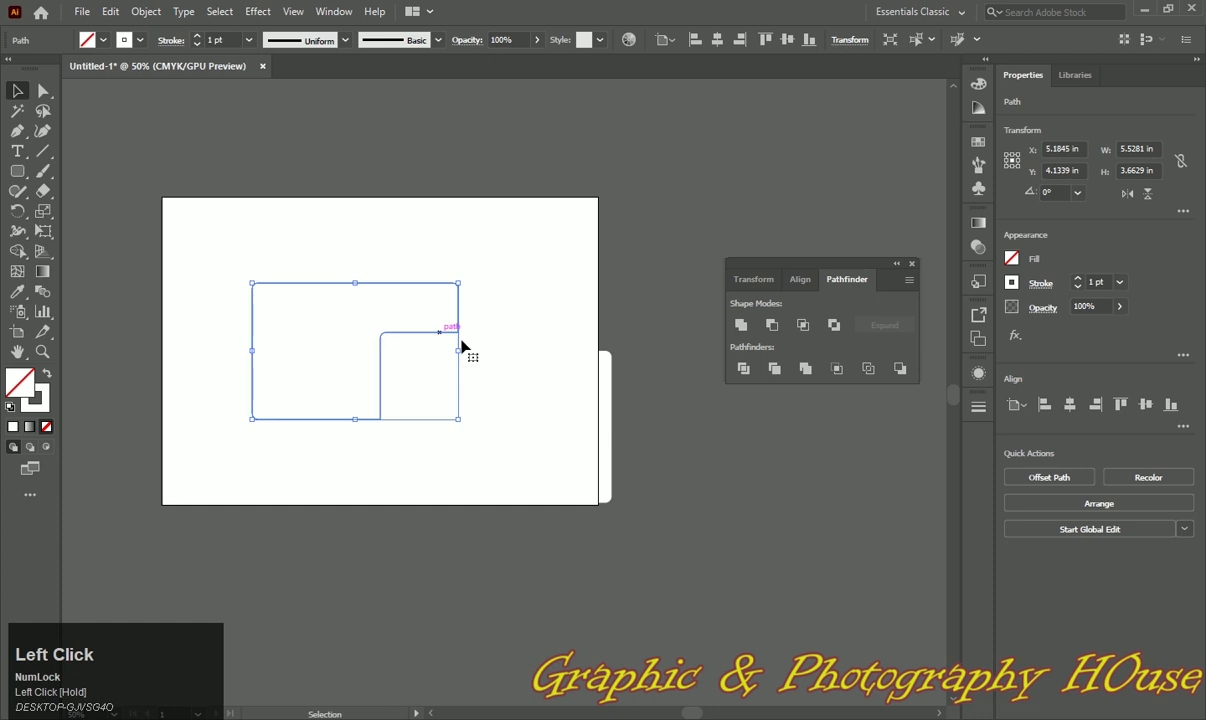
left_click_drag(603, 393, 467, 410)
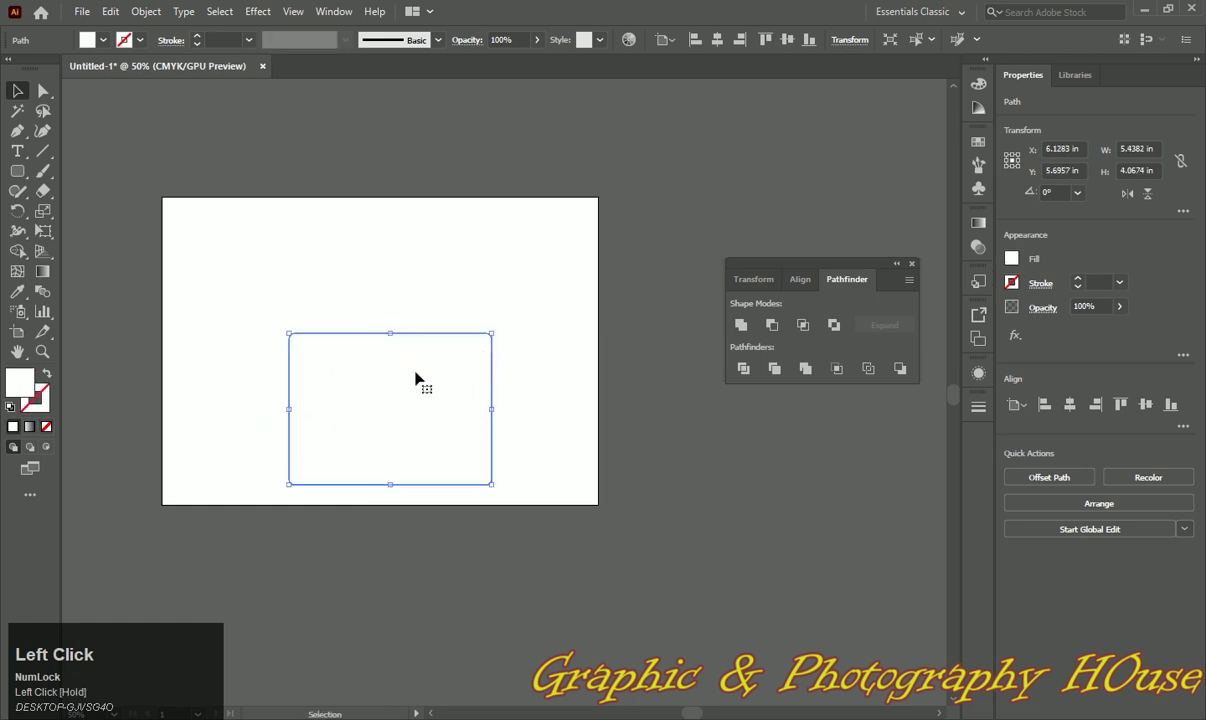
left_click_drag(229, 215, 450, 498)
left_click(441, 494)
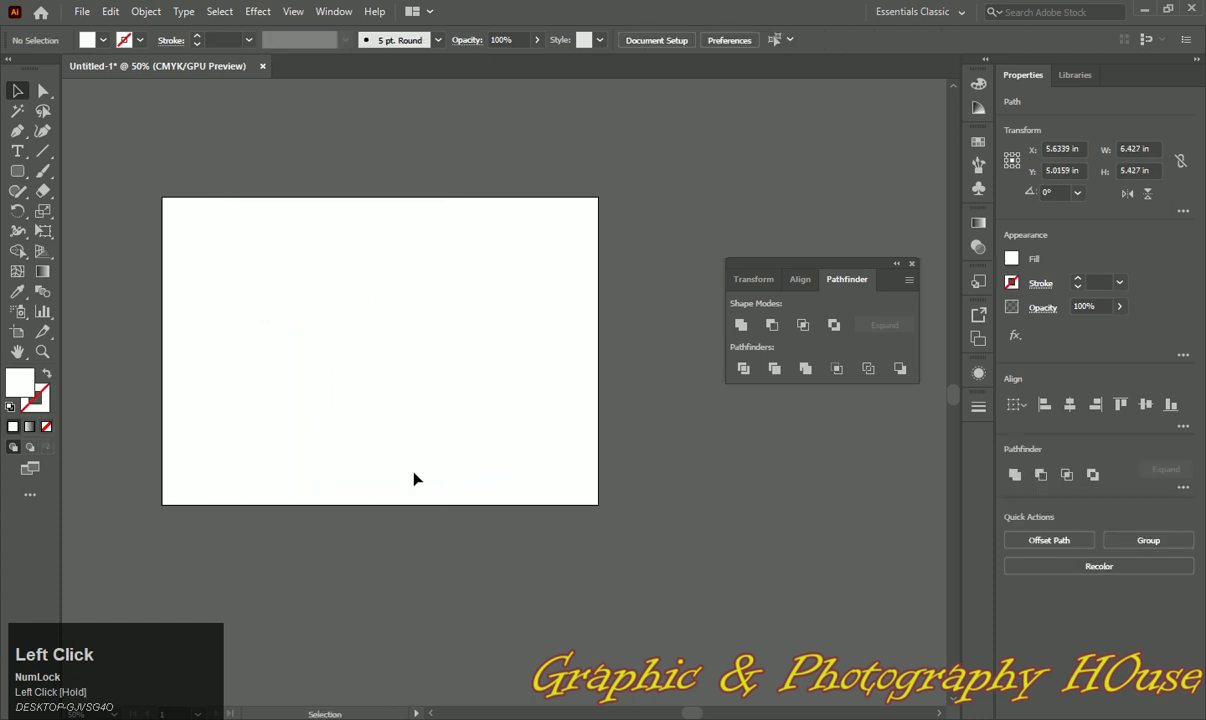
Draw two overlapping unfilled ellipses, about 4.34 × 5.12 in and 5.21 × 5.55 in, and delete both of them
key("l")
key("shift+x")
mouse_move(203, 238)
left_mouse_down()
mouse_move(276, 344)
mouse_move(366, 429)
left_mouse_up()
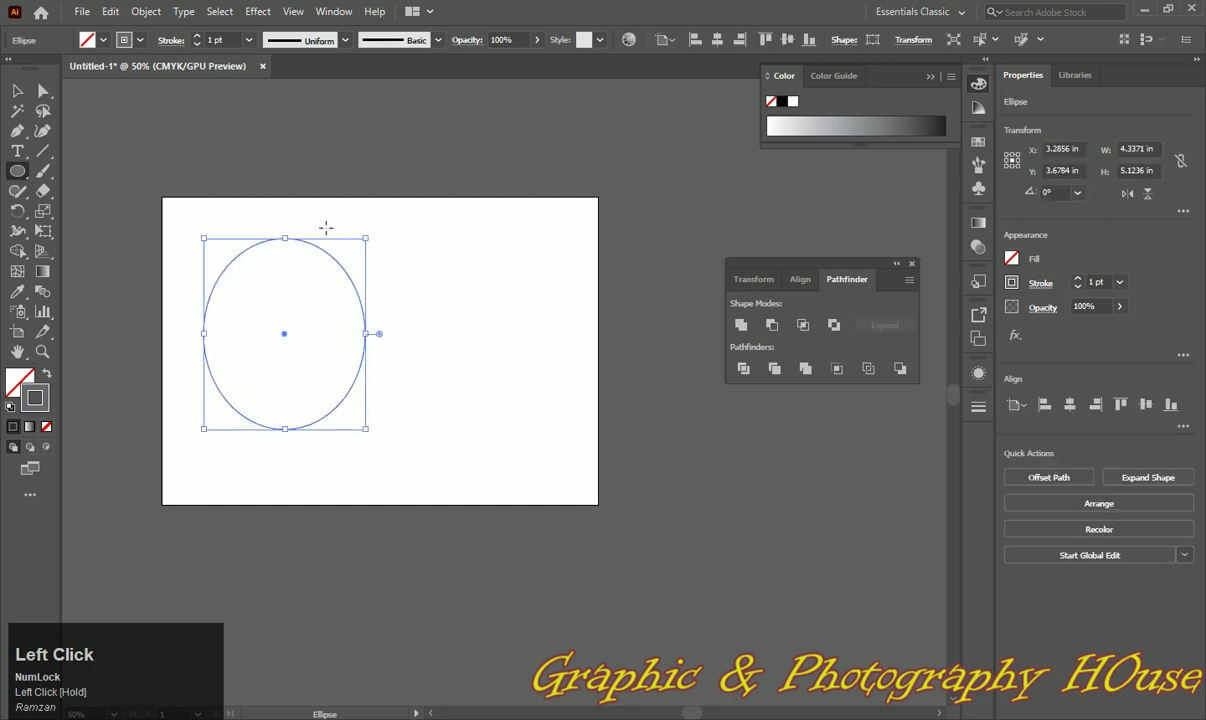
mouse_move(317, 228)
left_mouse_down()
mouse_move(452, 406)
mouse_move(512, 434)
left_mouse_up()
left_click(17, 90)
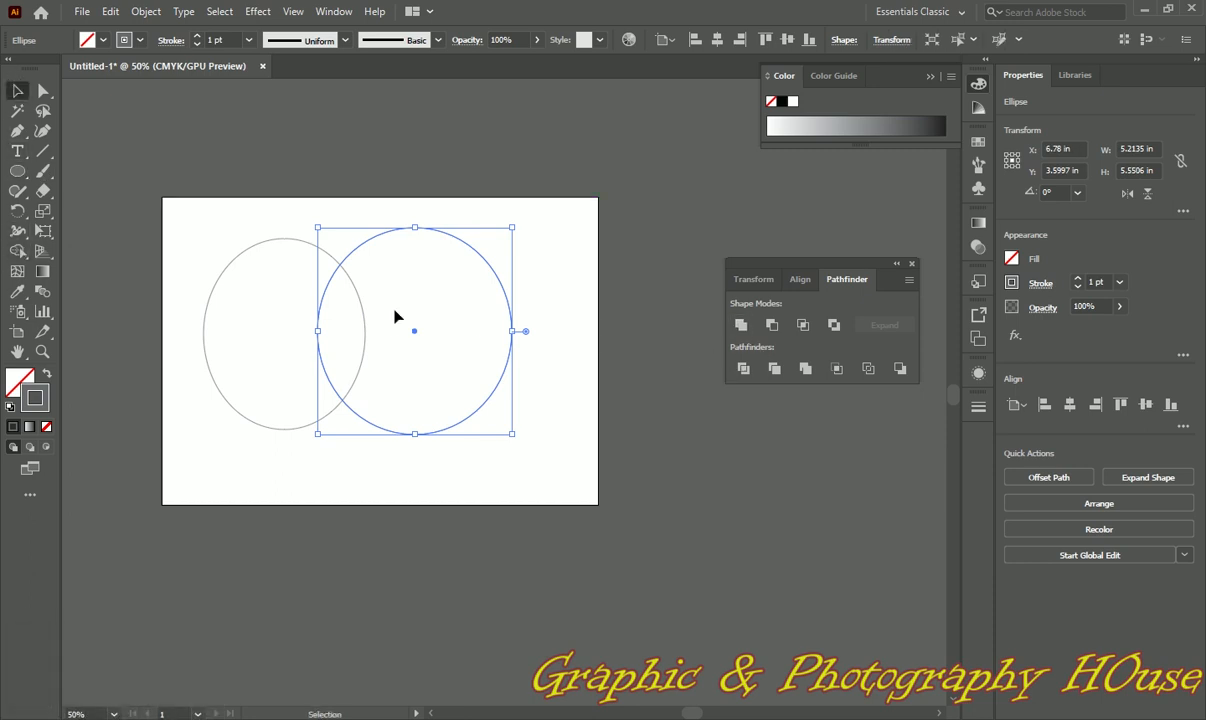
left_click_drag(191, 208, 497, 432)
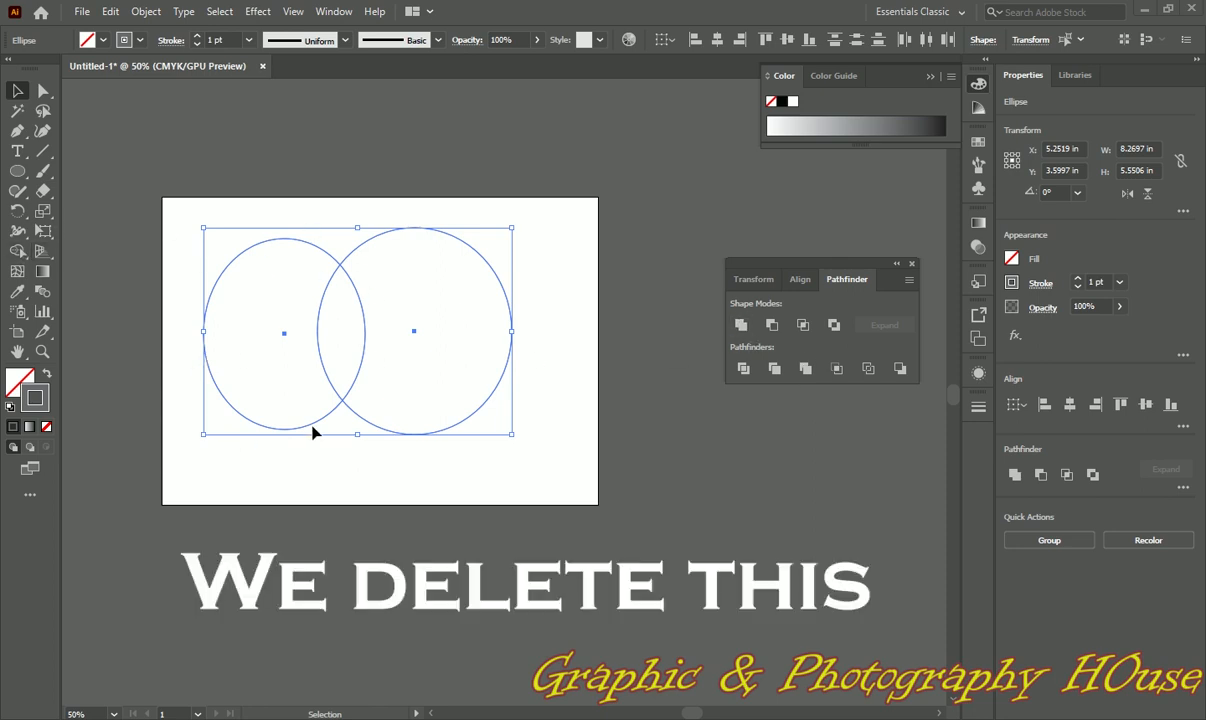
key("Delete")
Draw an ellipse about 5.82 × 6.63 in on the artboard's left half and fill it with dark red (RGB 178, 25, 25)
key("l")
left_click_drag(194, 217, 411, 464)
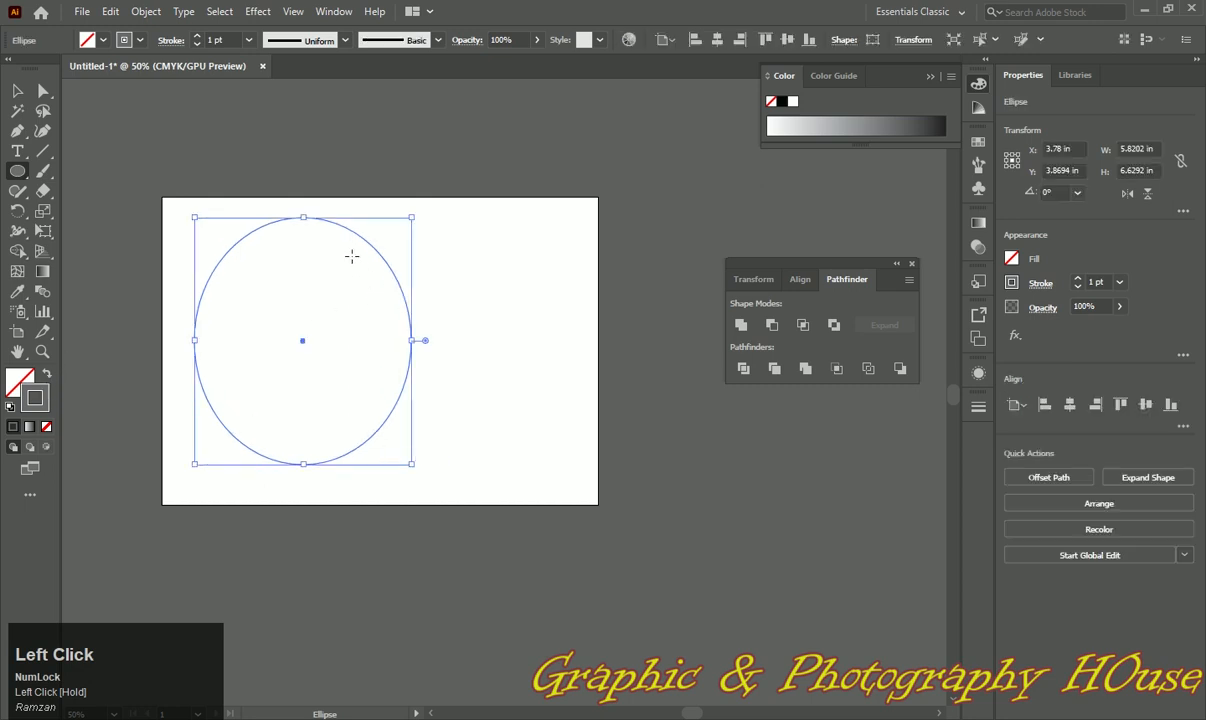
double_click(12, 382)
left_click(566, 310)
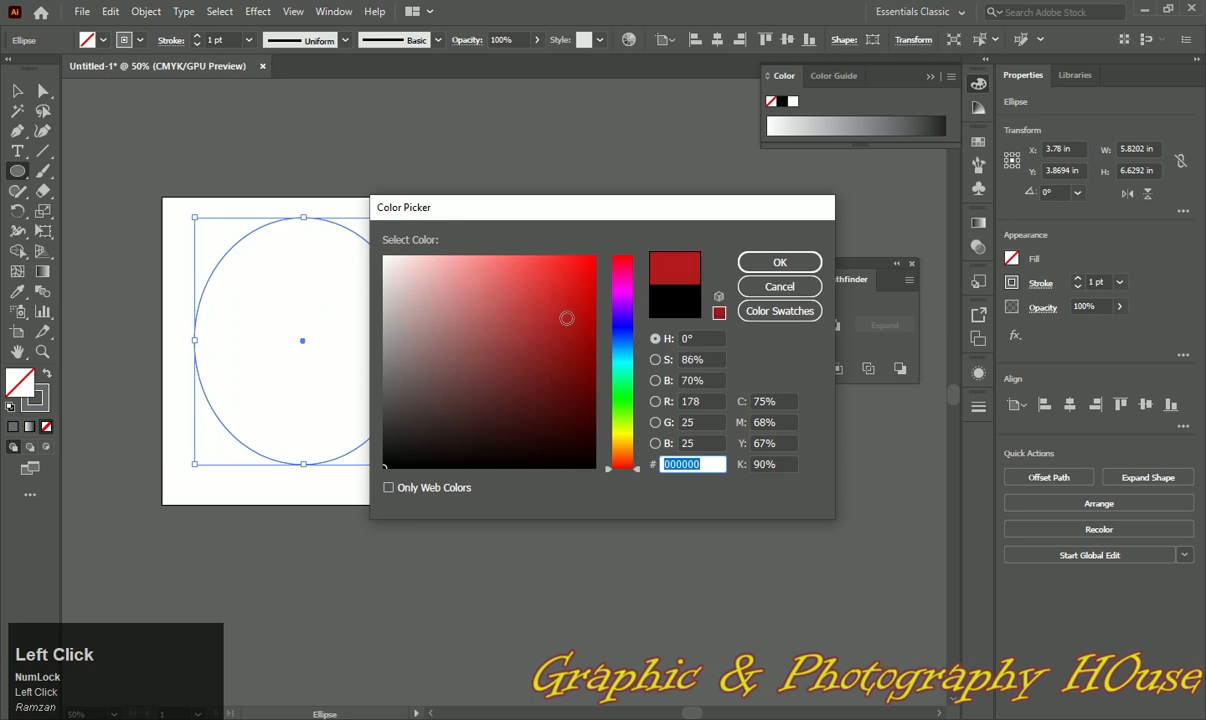
left_click(779, 262)
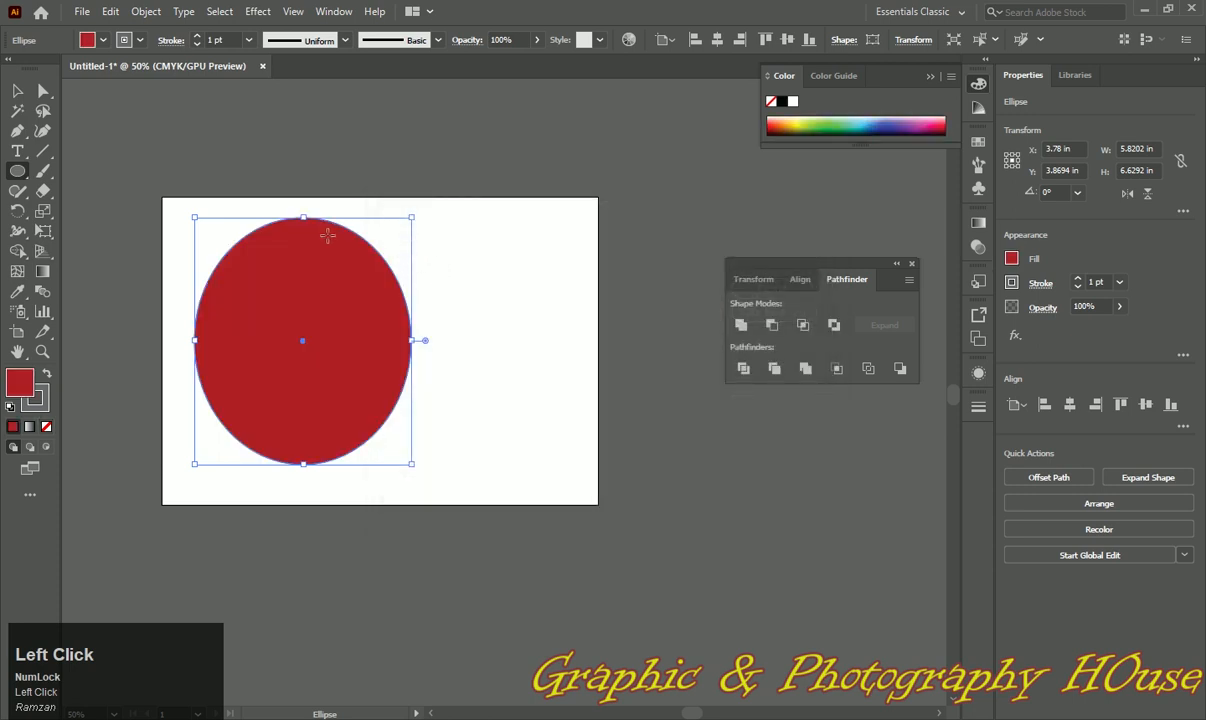
left_click(17, 90)
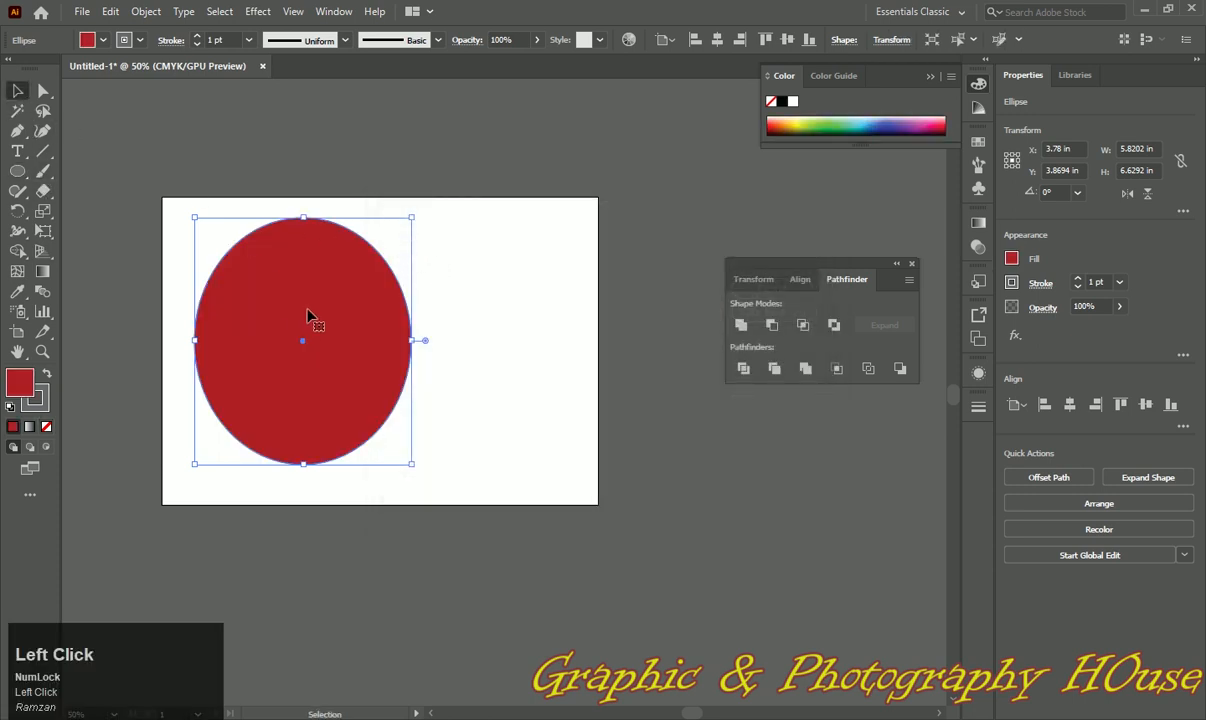
Duplicate the dark red ellipse to the right so the copies overlap, and combine both with Pathfinder Merge
left_click_drag(307, 316, 428, 302)
left_click_drag(180, 231, 520, 353)
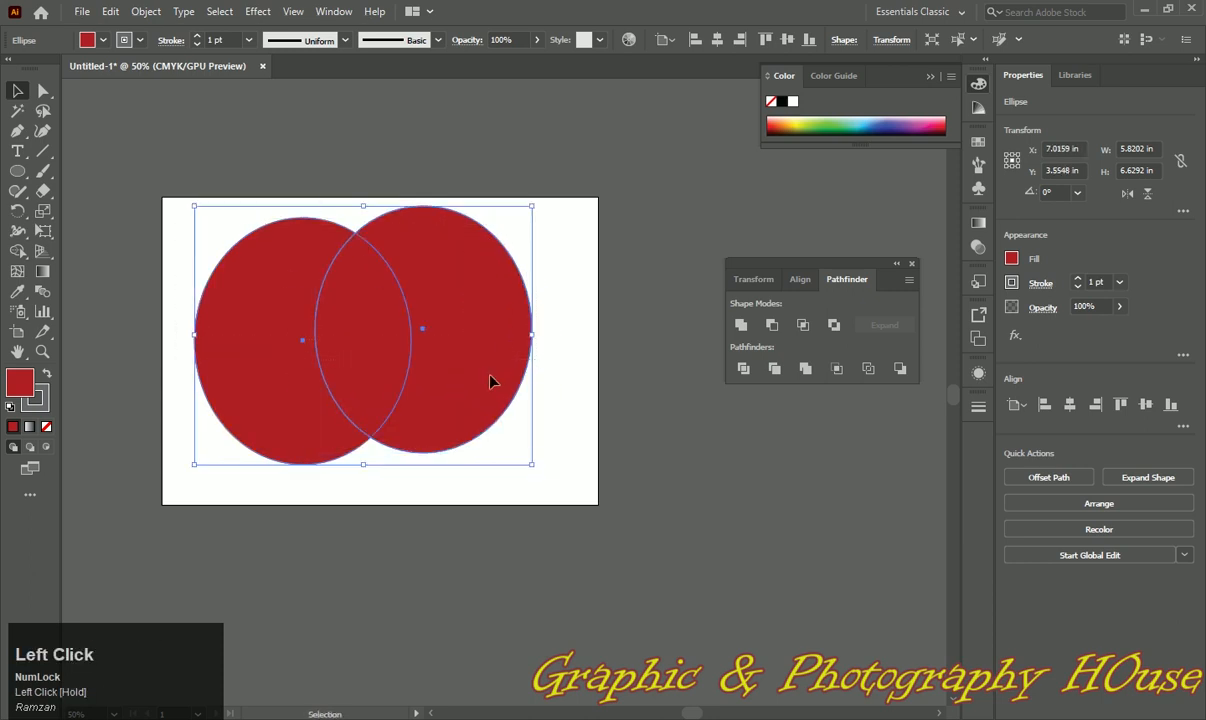
left_click(805, 368)
Shift the merged shape slightly, rotate it a few degrees clockwise, and delete it
left_click_drag(470, 390, 423, 347)
left_click_drag(538, 479, 537, 500)
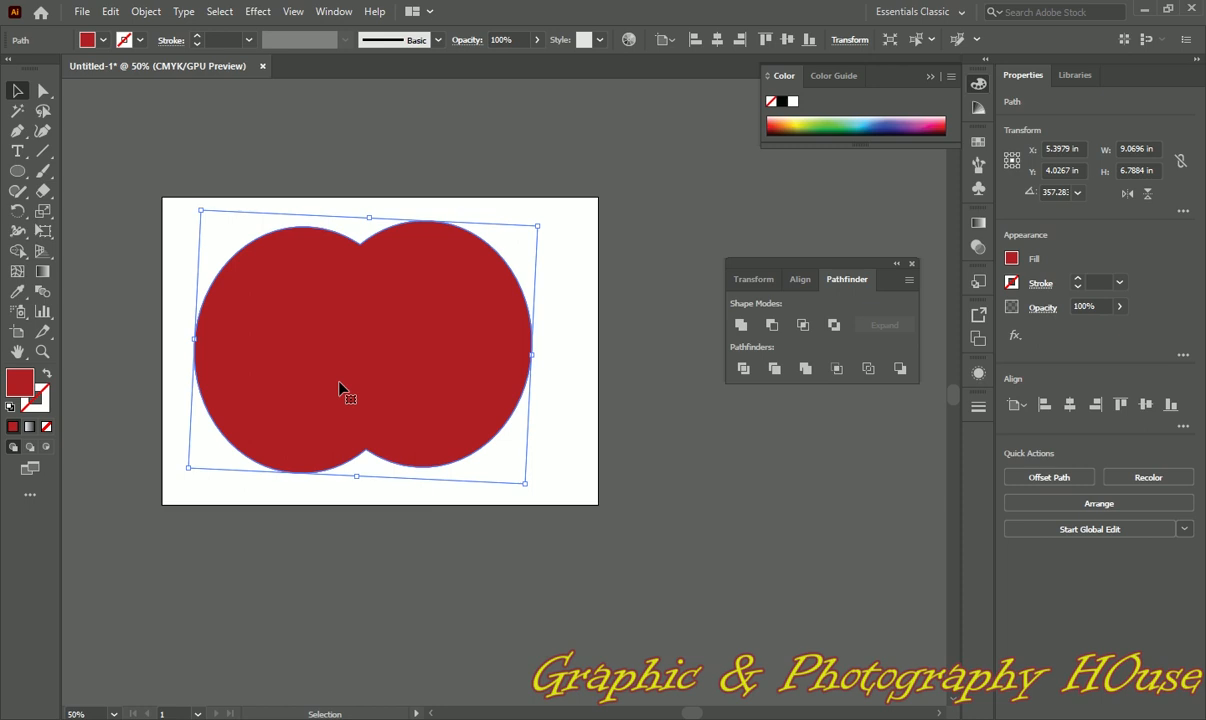
key("Delete")
Draw five overlapping dark red ellipses without stroke, about 2.7 to 5.5 in wide, from the artboard's upper left to its lower right
left_click(17, 170)
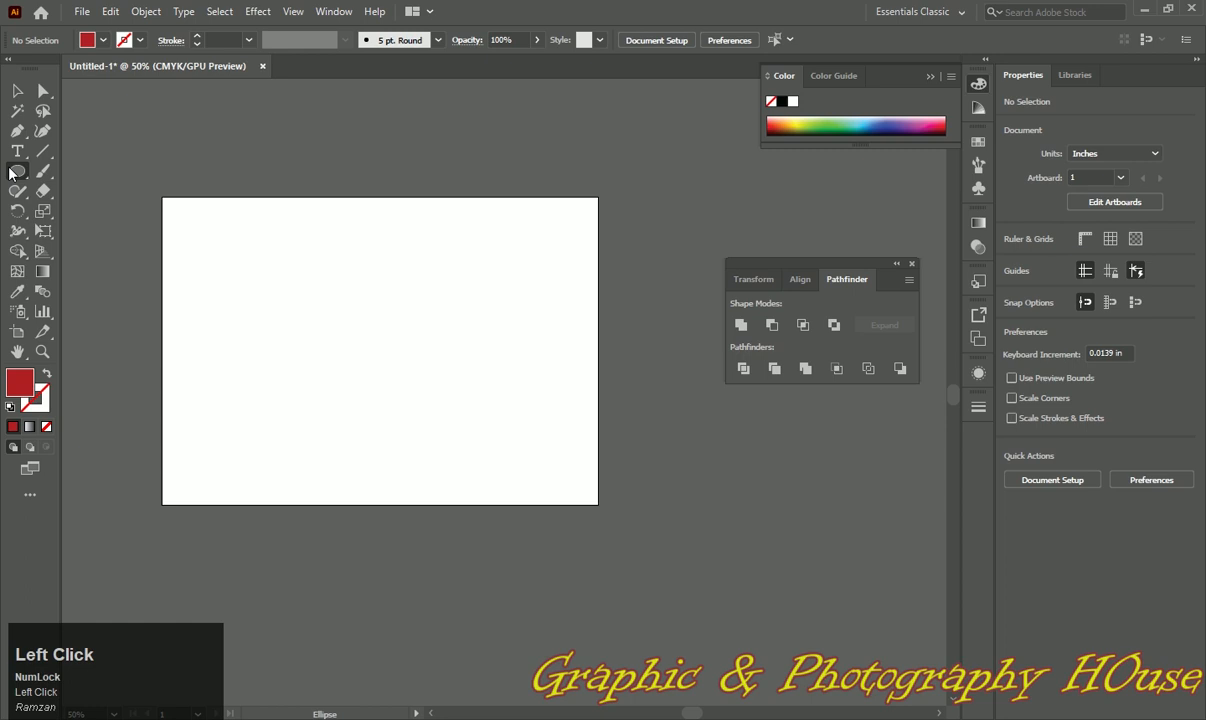
mouse_move(173, 206)
left_mouse_down()
mouse_move(256, 304)
mouse_move(312, 344)
left_mouse_up()
left_click_drag(268, 260, 471, 413)
left_click_drag(224, 311, 327, 434)
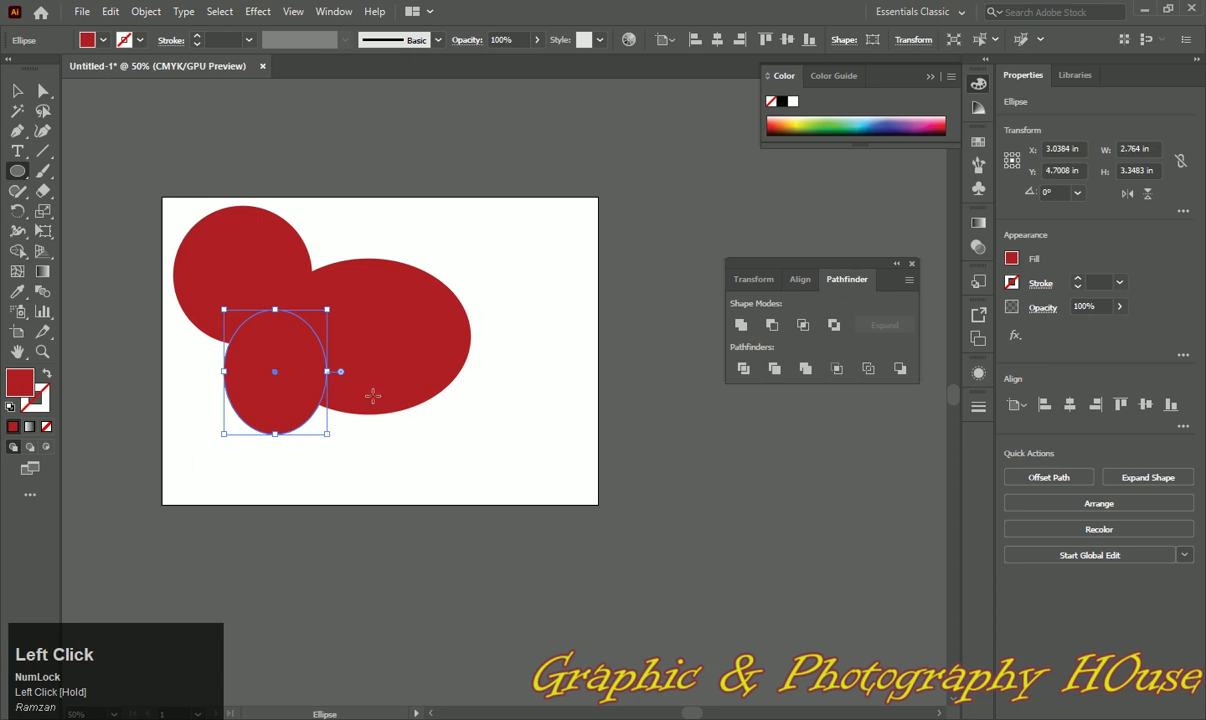
left_click_drag(446, 491, 287, 371)
left_click_drag(406, 351, 508, 485)
Fill the large central ellipse yellow, the small left one dark blue, the bottom one green and the rightmost one crimson
key("v")
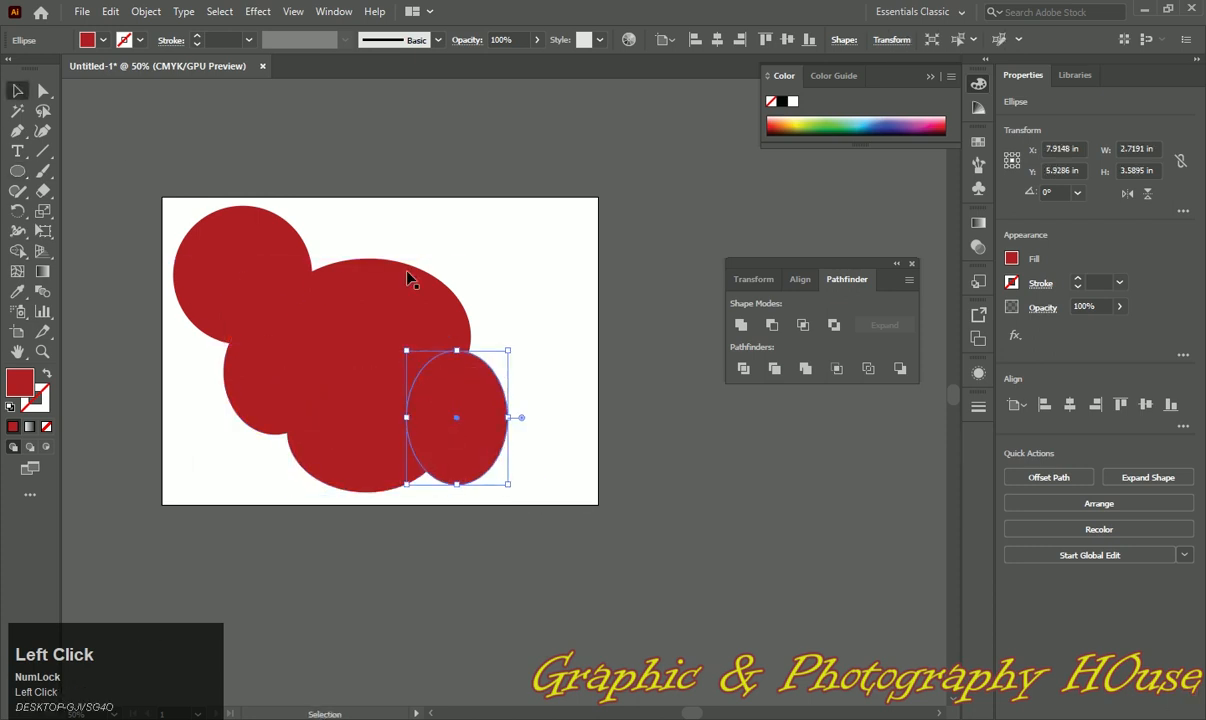
left_click(414, 297)
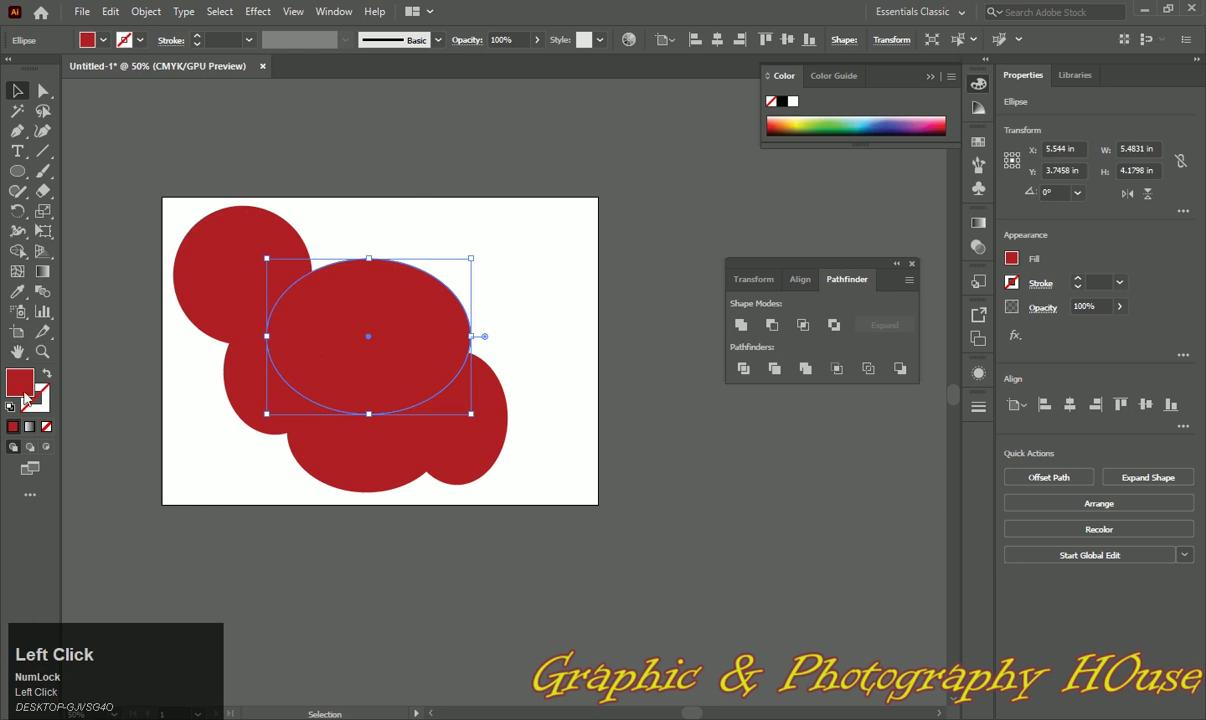
left_click(797, 123)
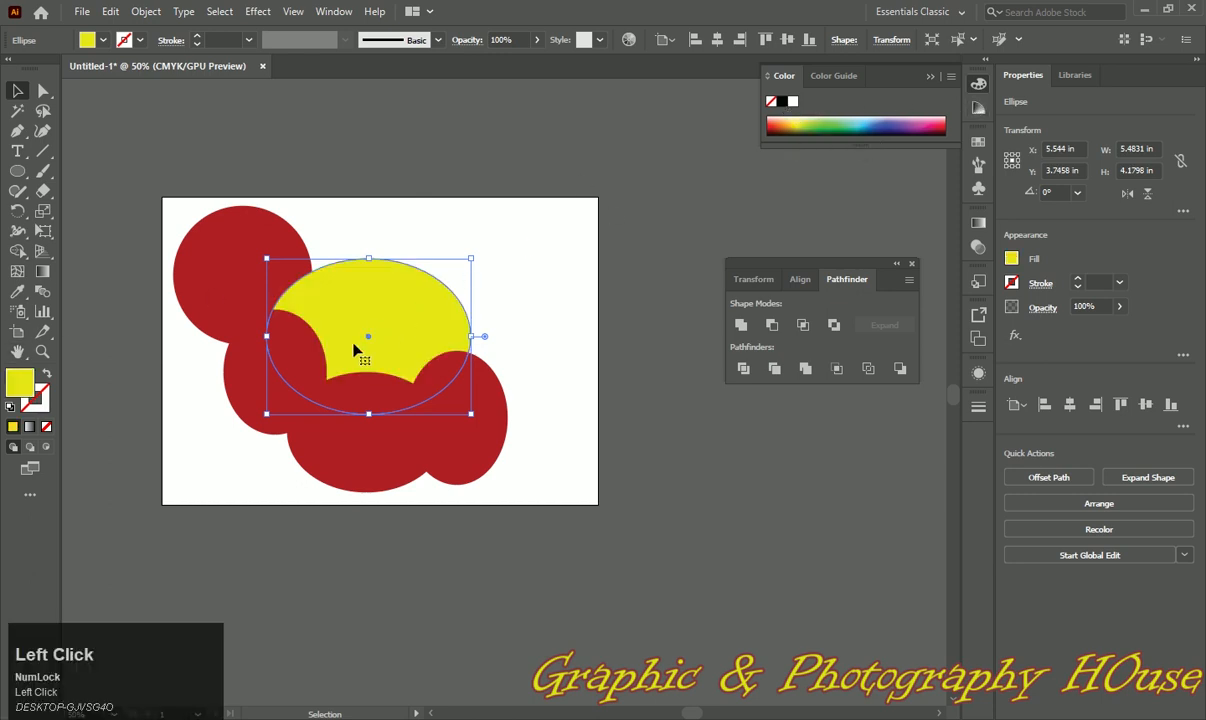
left_click(256, 383)
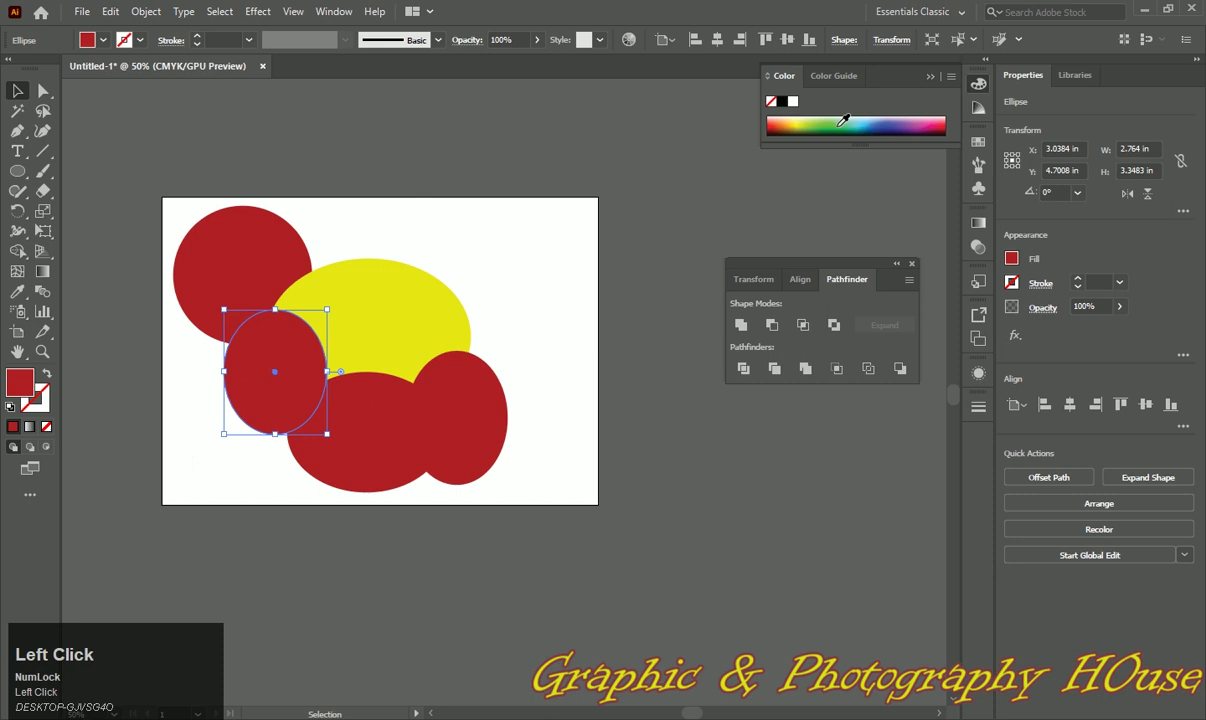
left_click(905, 121)
left_click(368, 430)
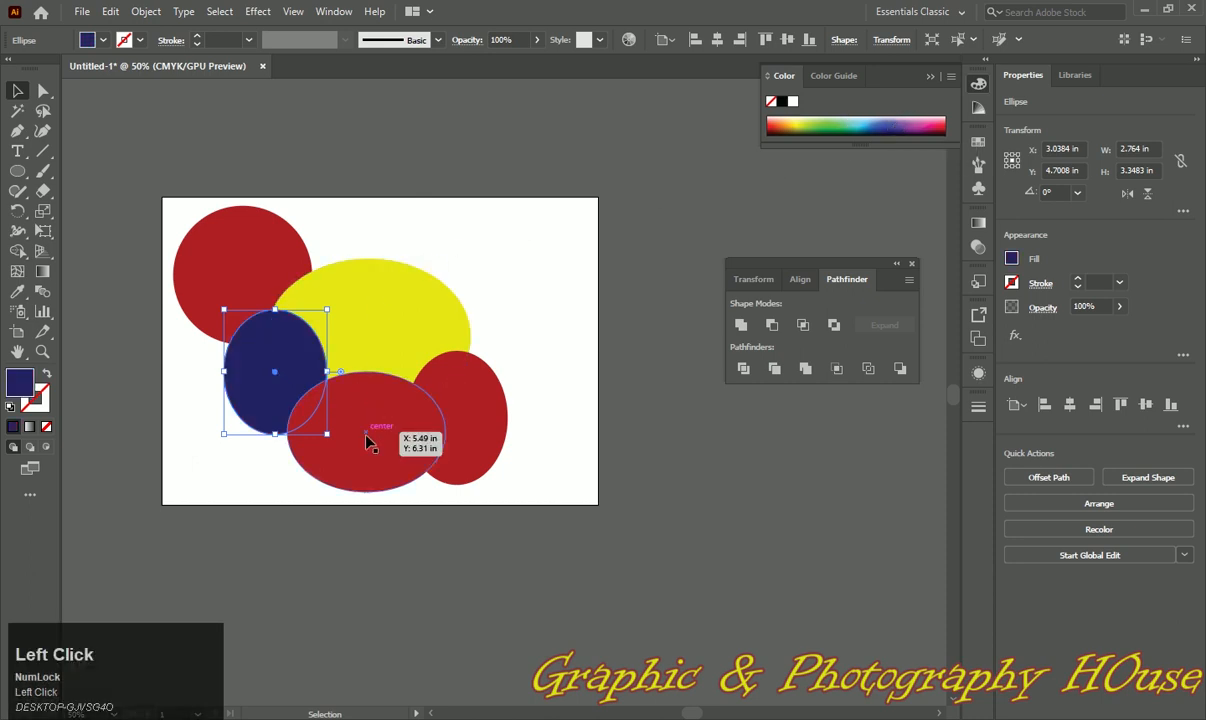
left_click(830, 120)
left_click(455, 390)
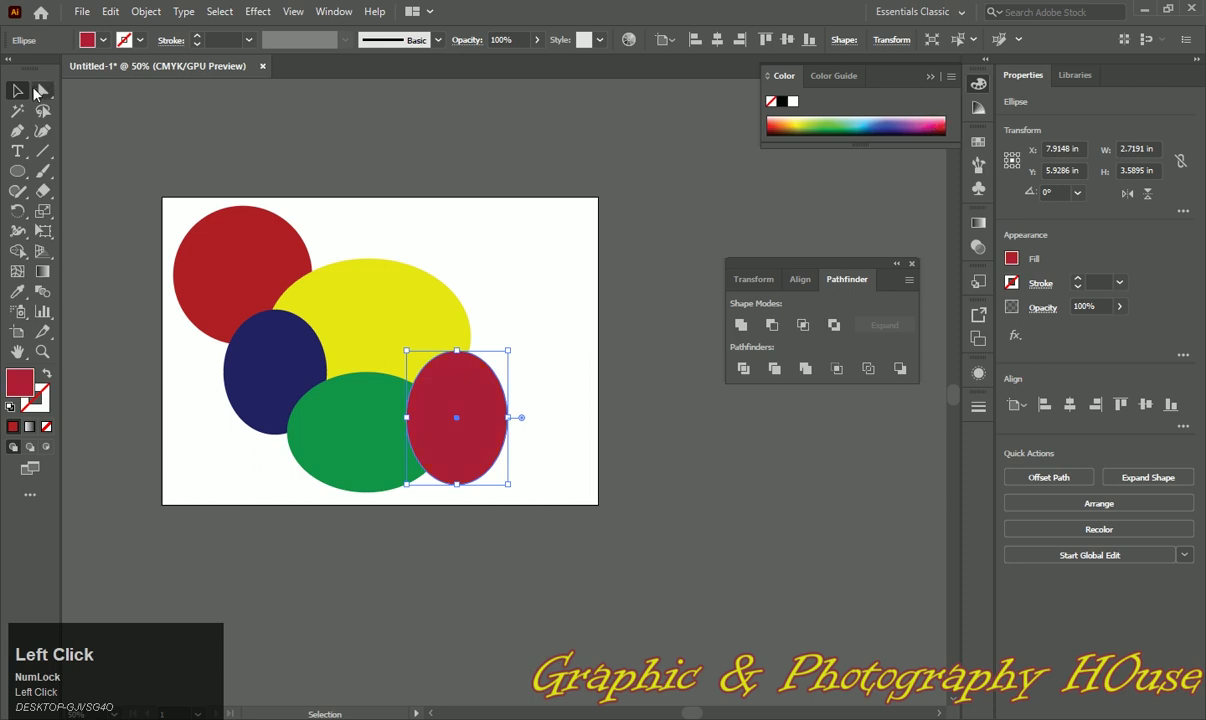
Apply Pathfinder Trim to all five coloured ellipses and ungroup the resulting pieces
left_click(131, 323)
left_click_drag(145, 178, 501, 463)
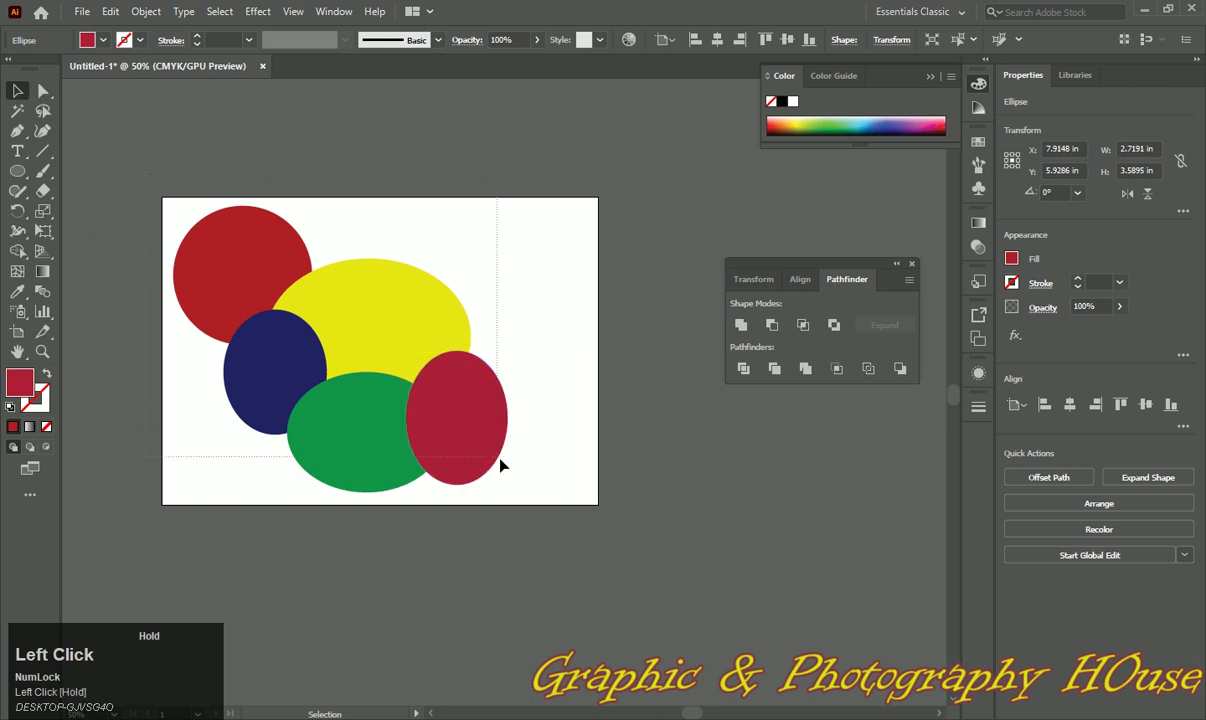
left_click(774, 370)
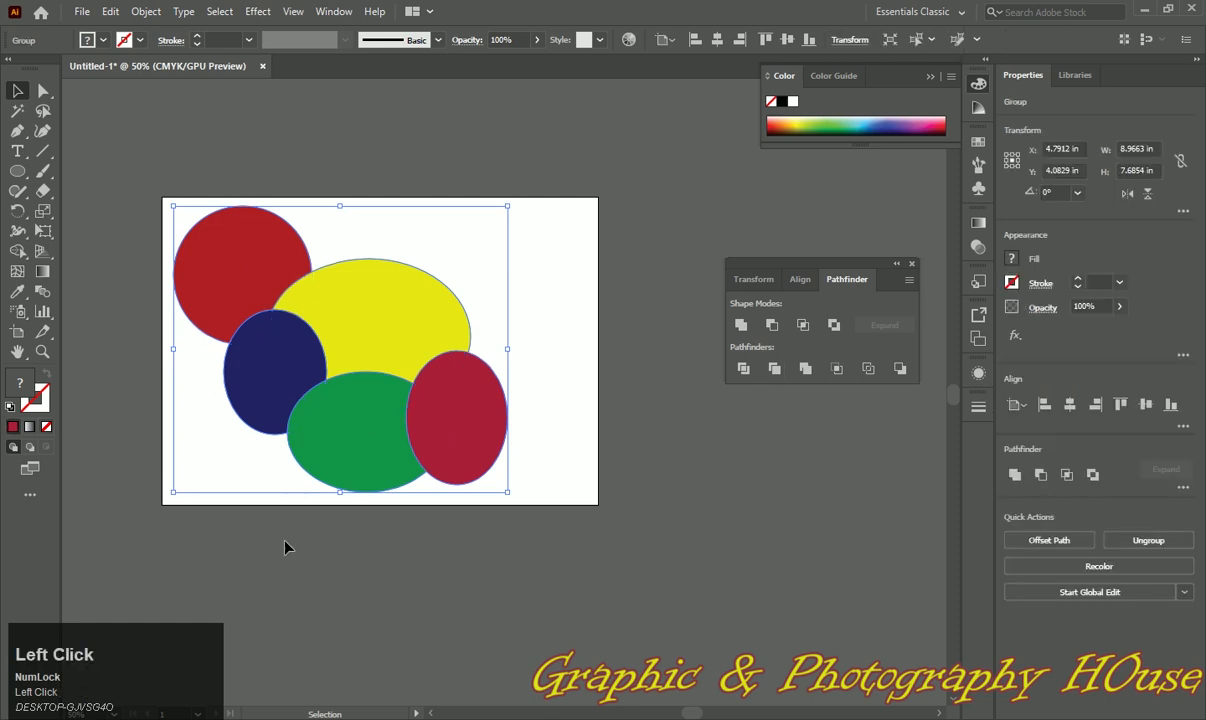
left_click(466, 566)
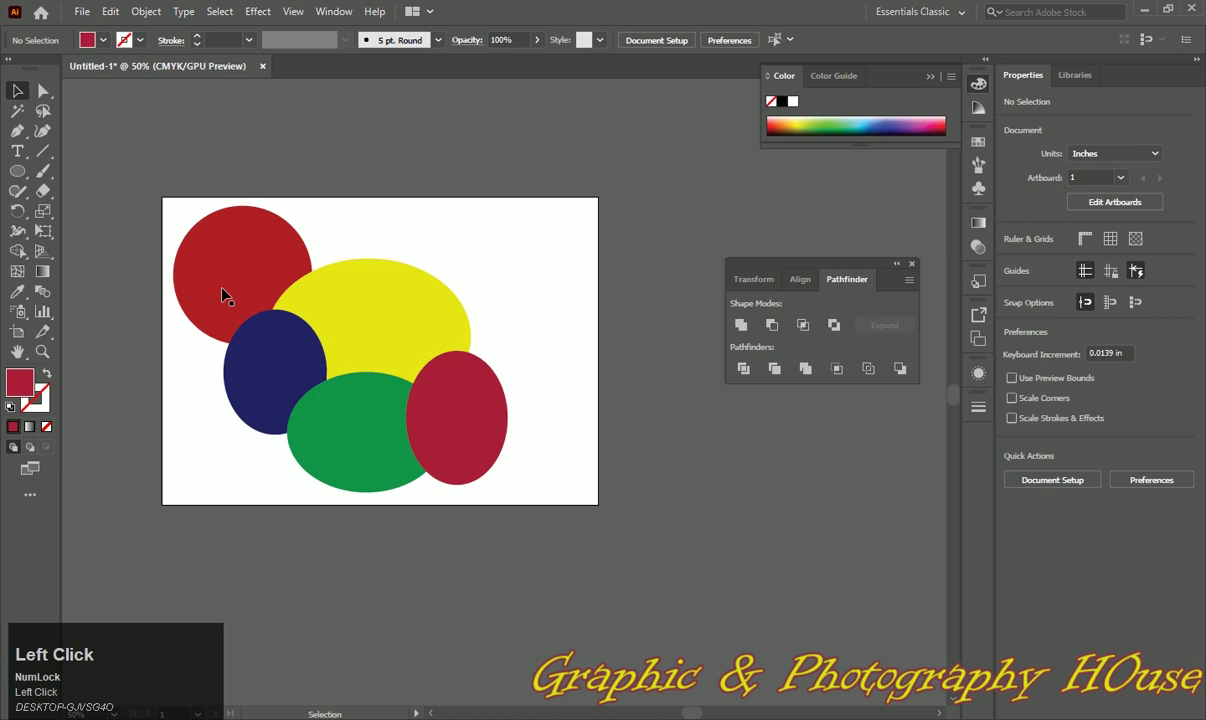
left_click(258, 330)
right_click(250, 302)
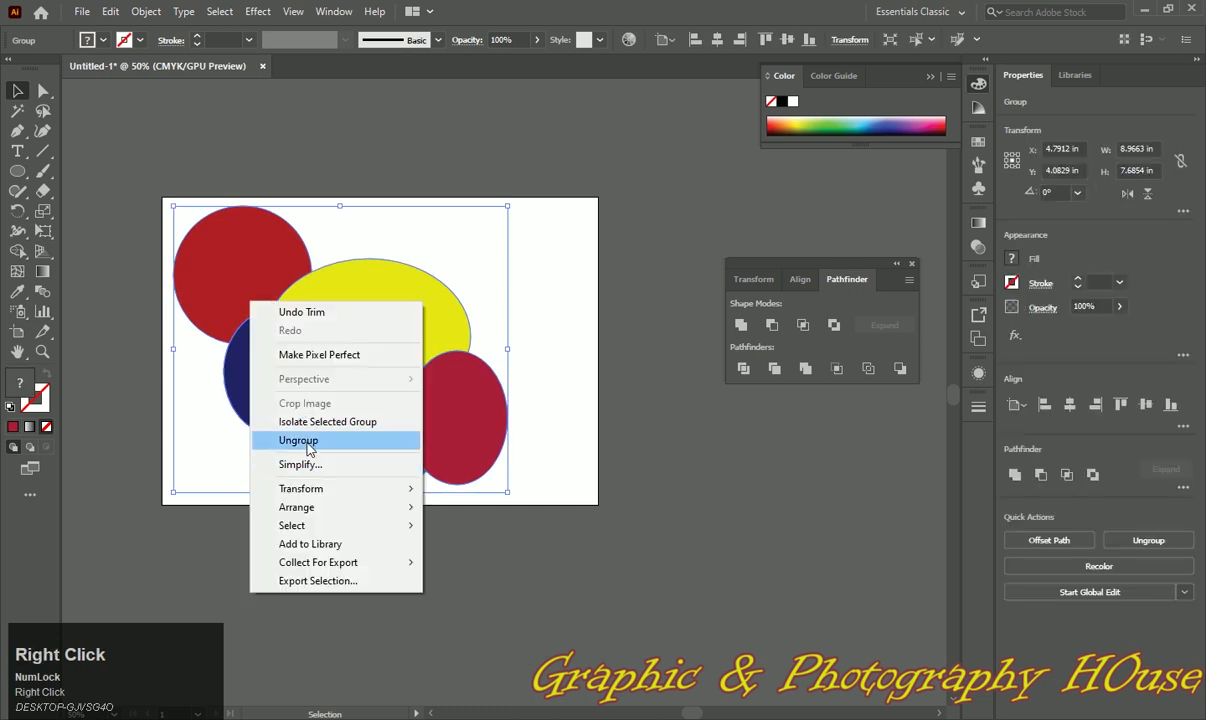
left_click(307, 442)
left_click(444, 538)
Move the crimson, green, yellow, dark blue and red pieces apart to expose their trimmed edges
left_click_drag(437, 428, 503, 430)
left_click_drag(345, 445, 333, 498)
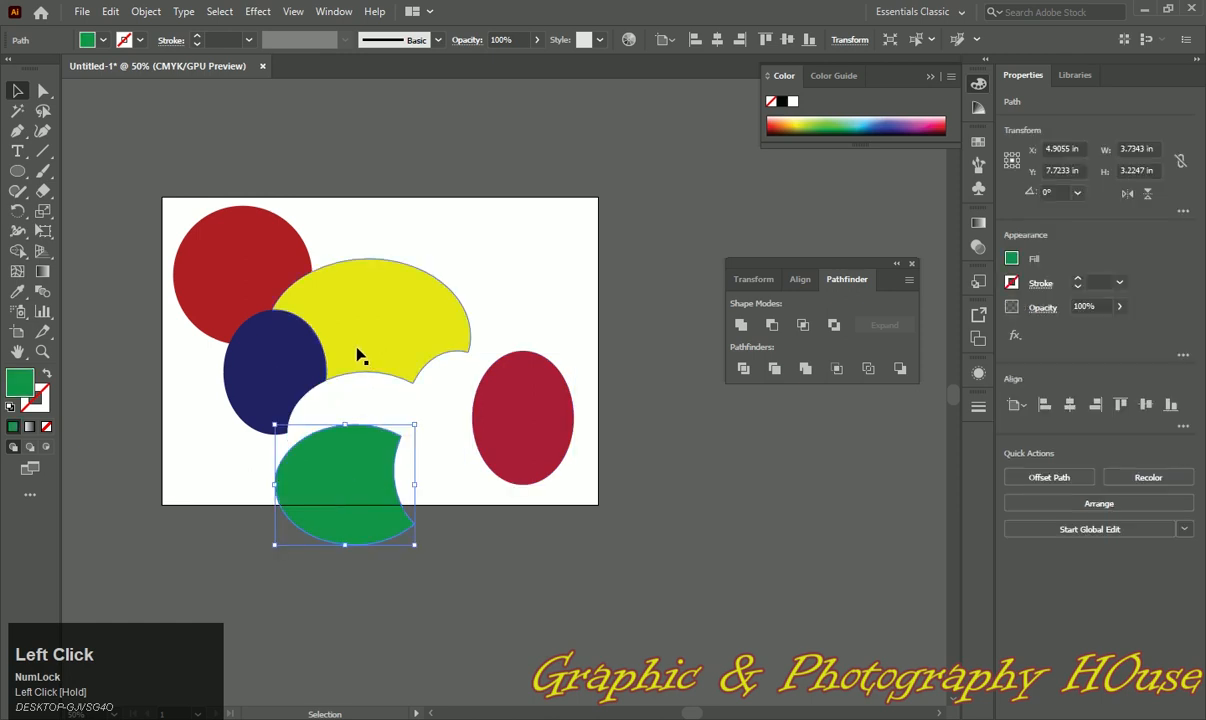
left_click_drag(420, 305, 480, 258)
left_click_drag(258, 383, 228, 462)
left_click_drag(198, 311, 230, 330)
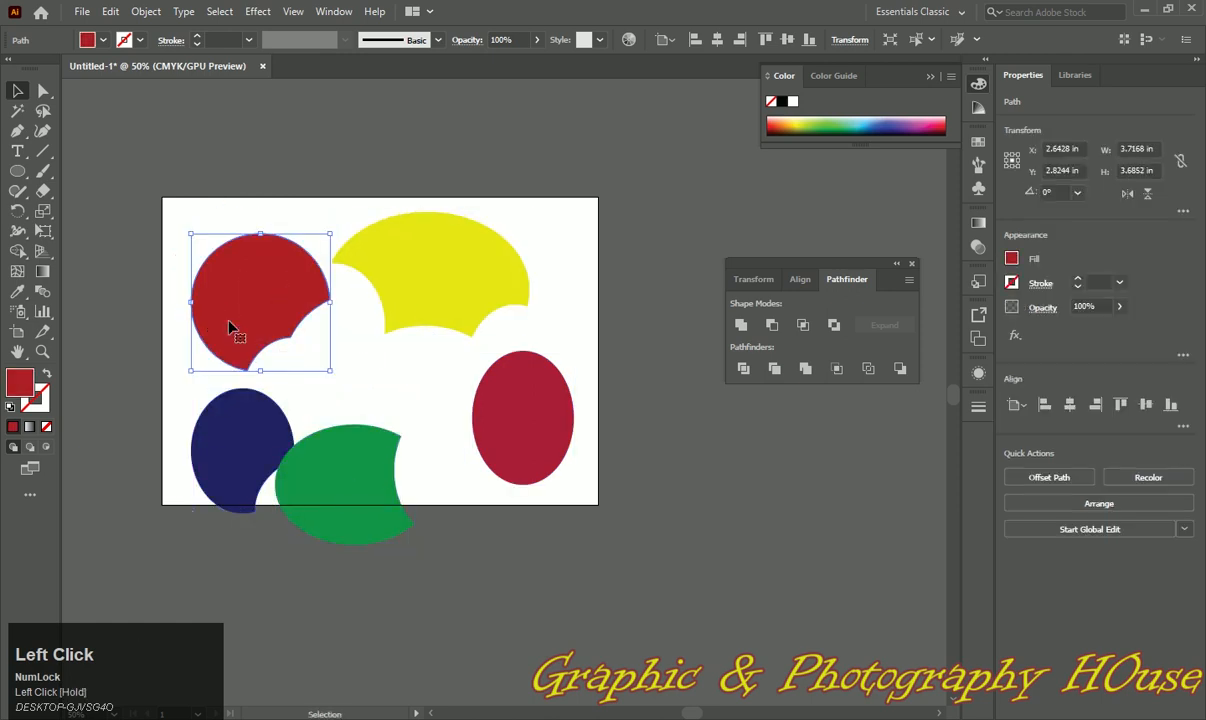
Undo the five moves that separated the trimmed pieces
key("ctrl+z")
key("ctrl+z")
key("ctrl+z")
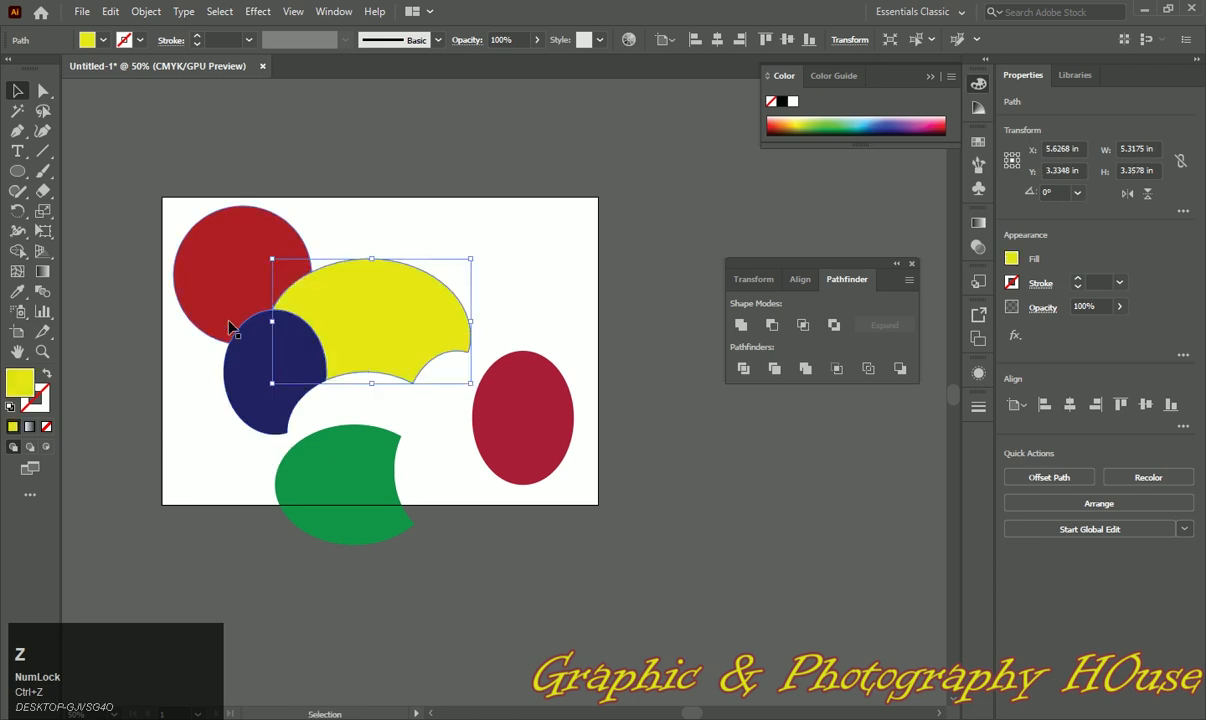
key("ctrl+z")
key("ctrl+z")
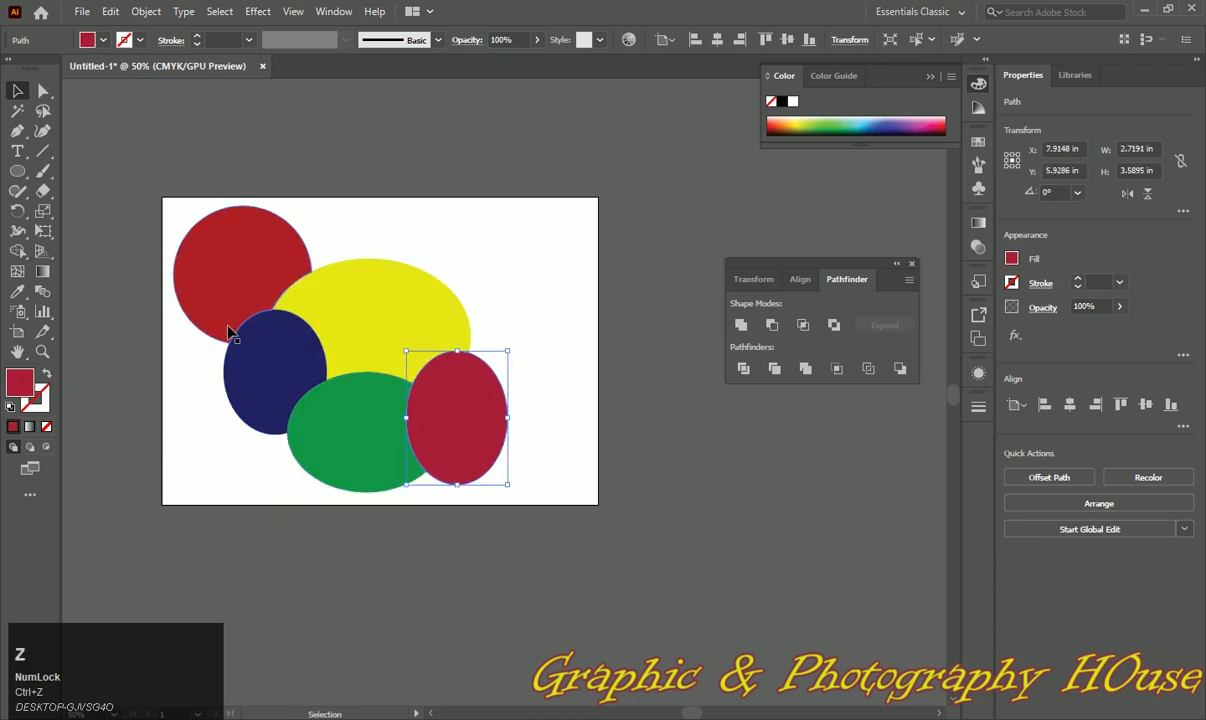